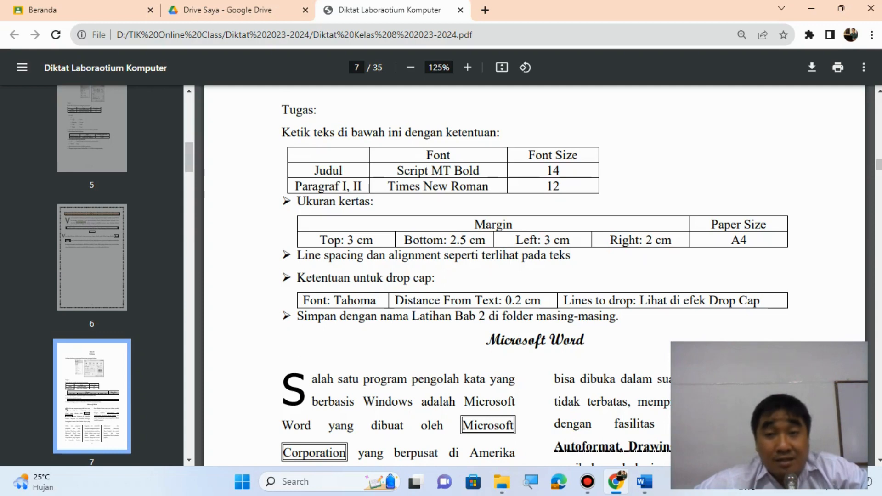
# Switch to the blank Word document, open Page Setup and select A4 as the paper size given in the PDF assignment.
pyautogui.moveTo(644, 481)
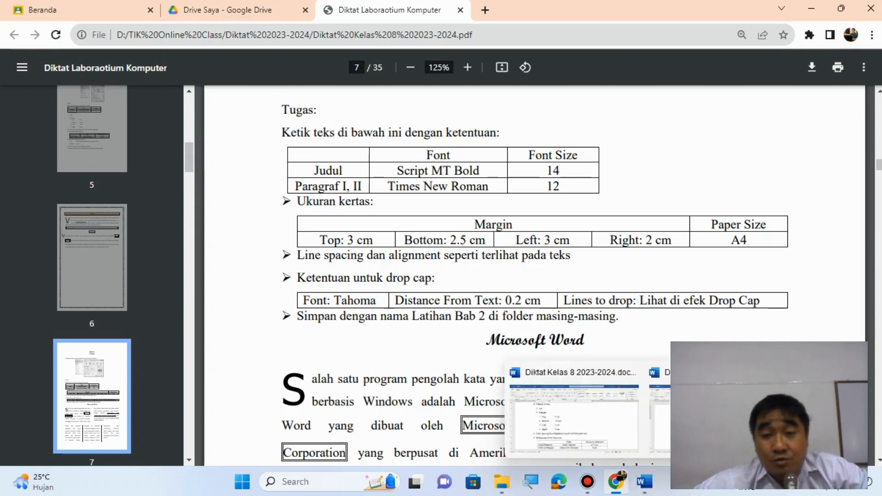
pyautogui.click(712, 414)
pyautogui.click(184, 31)
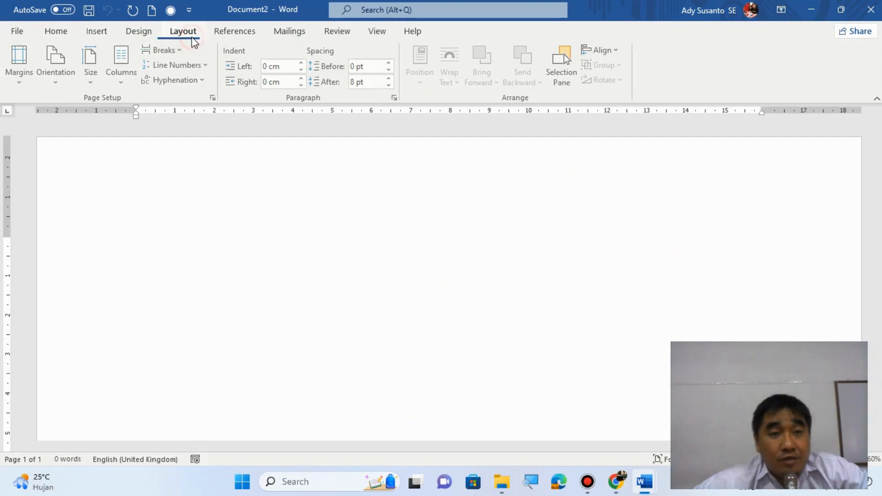
pyautogui.click(214, 98)
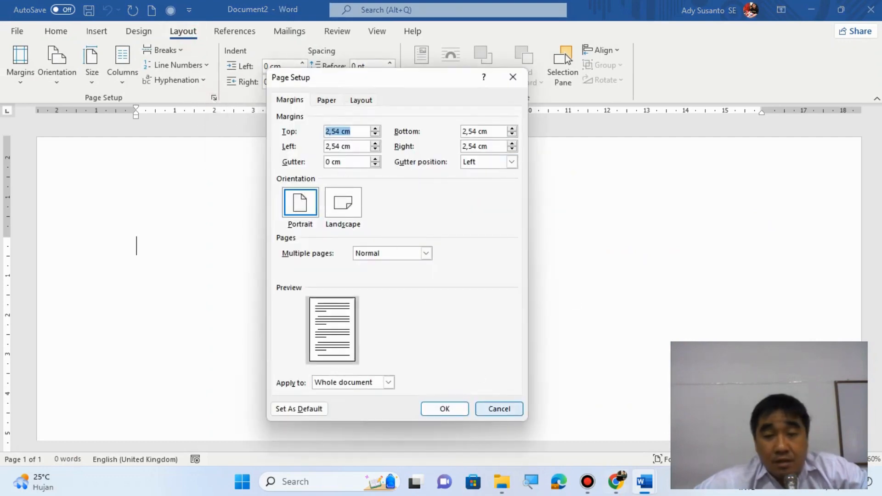
pyautogui.click(615, 481)
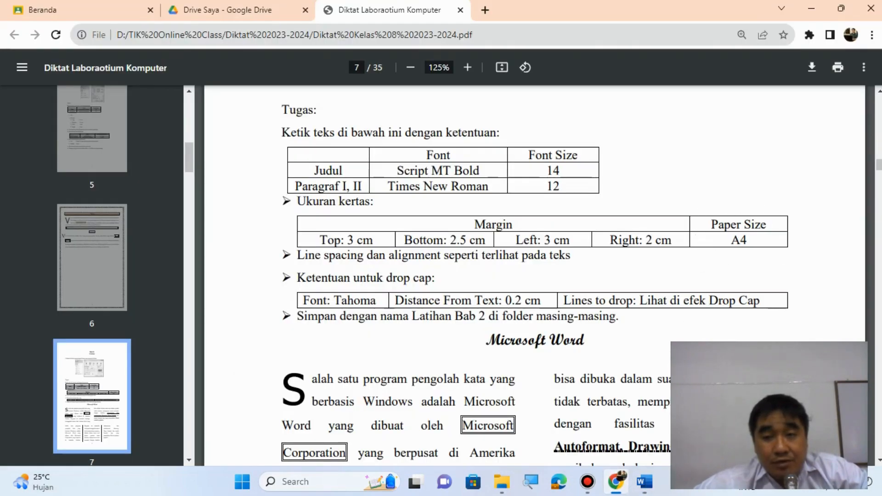
pyautogui.click(643, 483)
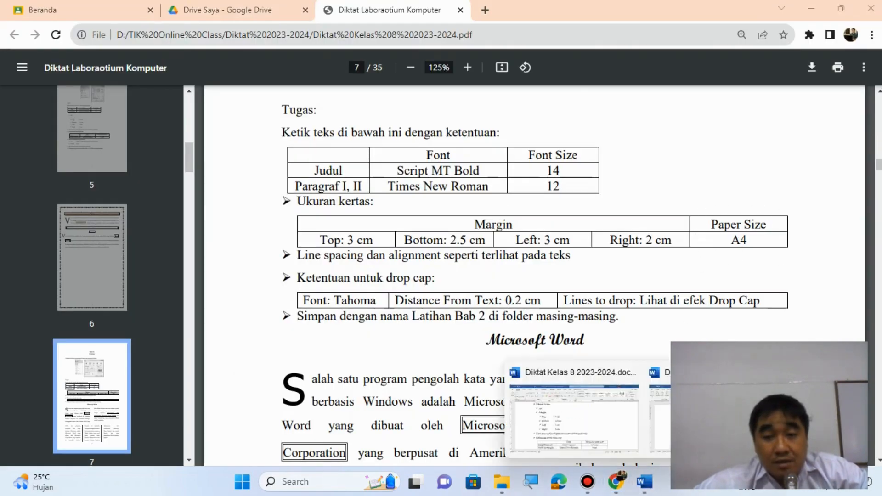
pyautogui.click(703, 411)
pyautogui.click(327, 102)
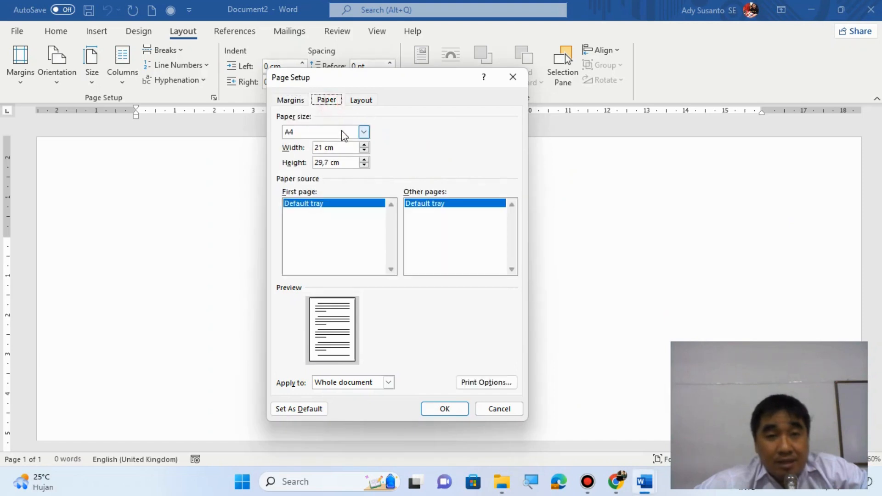
pyautogui.click(362, 134)
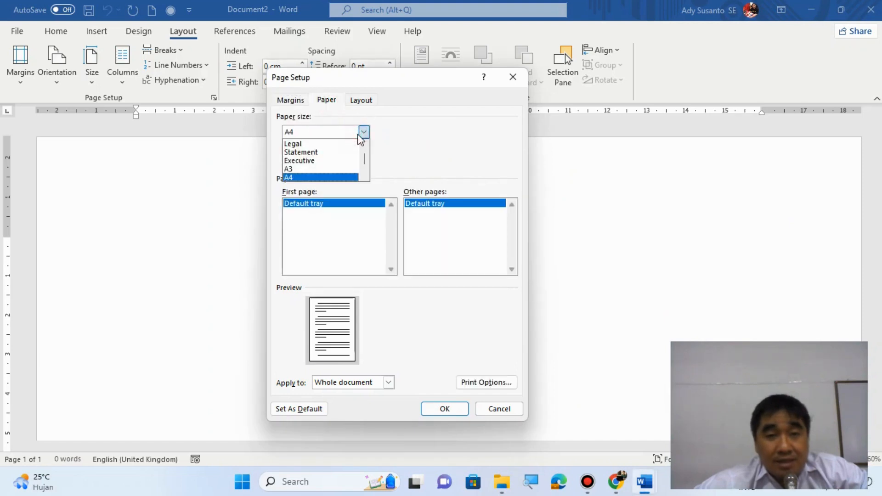
pyautogui.click(347, 177)
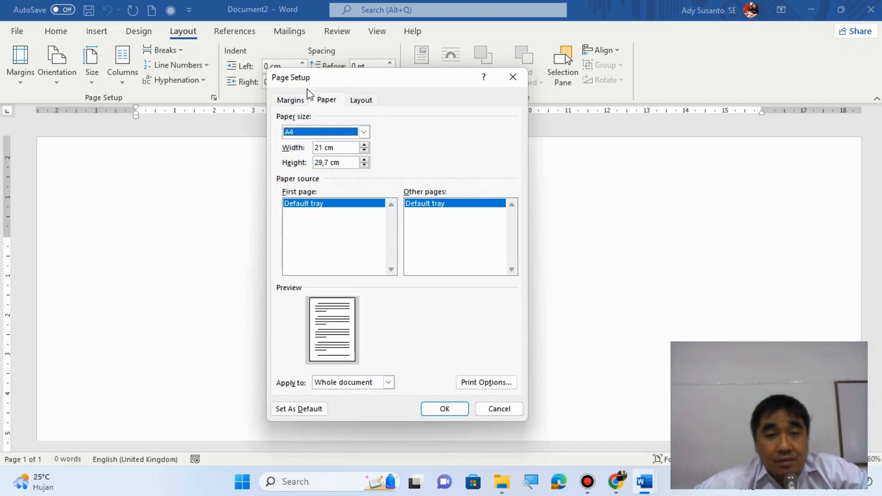
# Following the PDF assignment, set the page's top margin to 3 cm and bottom margin to 2,5 cm.
pyautogui.click(289, 99)
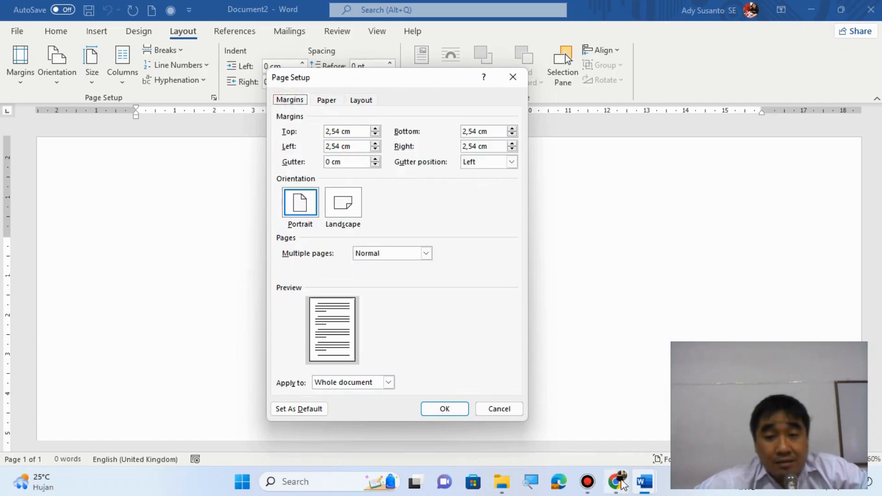
pyautogui.click(609, 486)
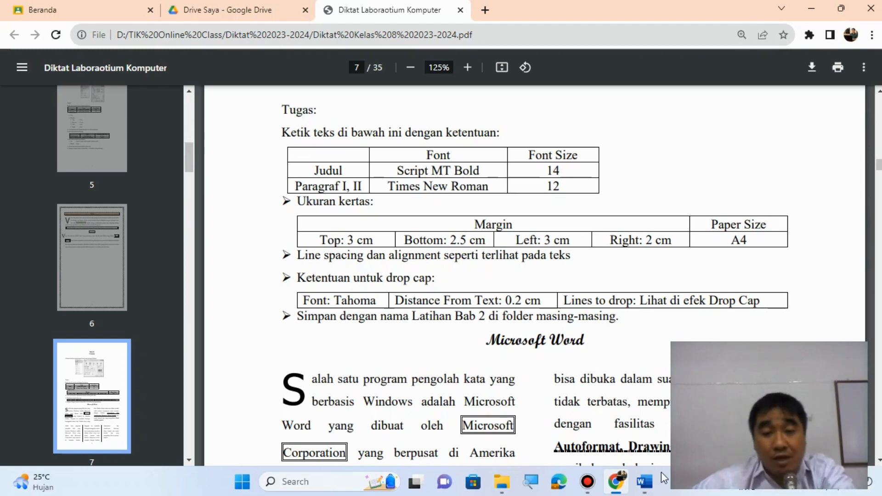
pyautogui.moveTo(644, 482)
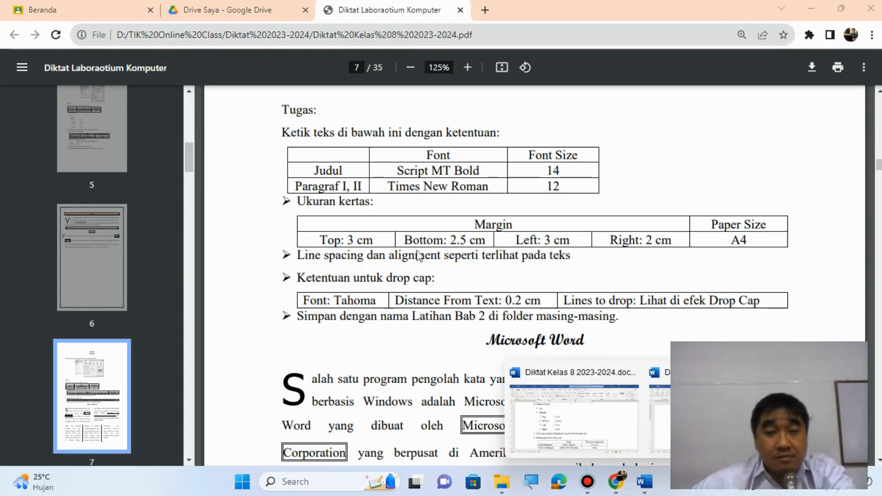
pyautogui.click(703, 419)
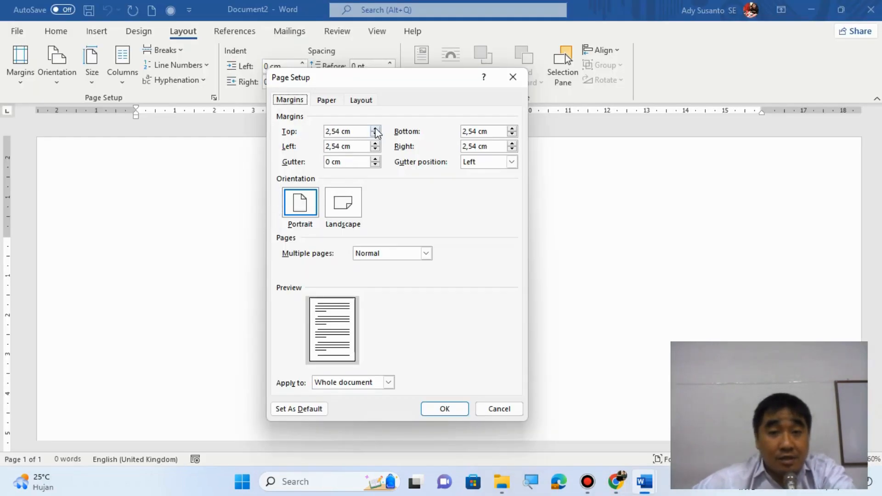
pyautogui.click(376, 129)
pyautogui.click(375, 129)
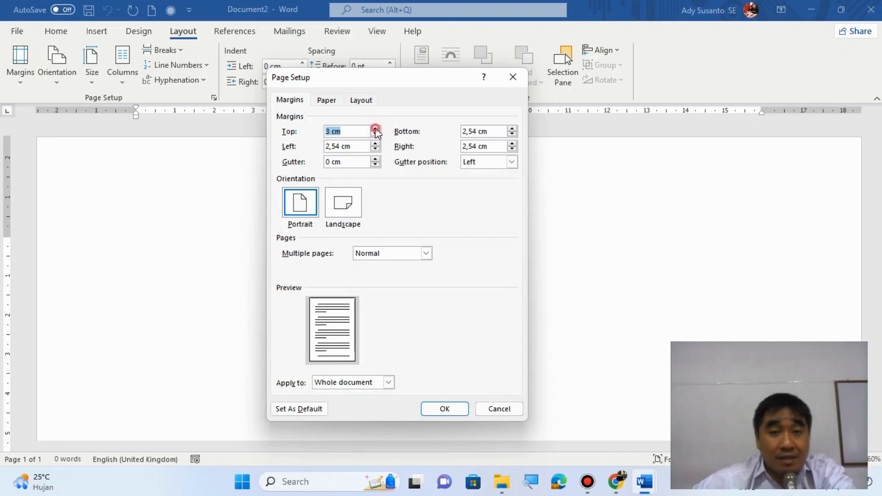
pyautogui.click(512, 134)
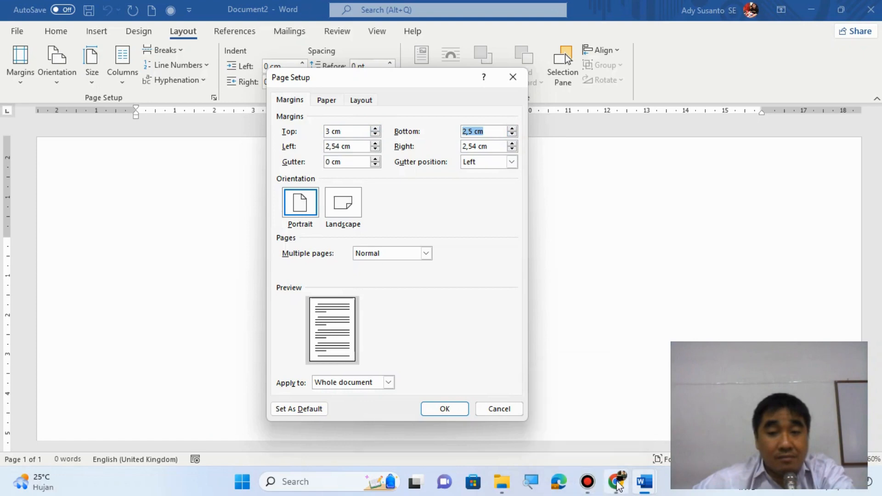
# Check the assignment's remaining margins and set the left margin to 3 cm and the right margin to 2 cm.
pyautogui.click(618, 483)
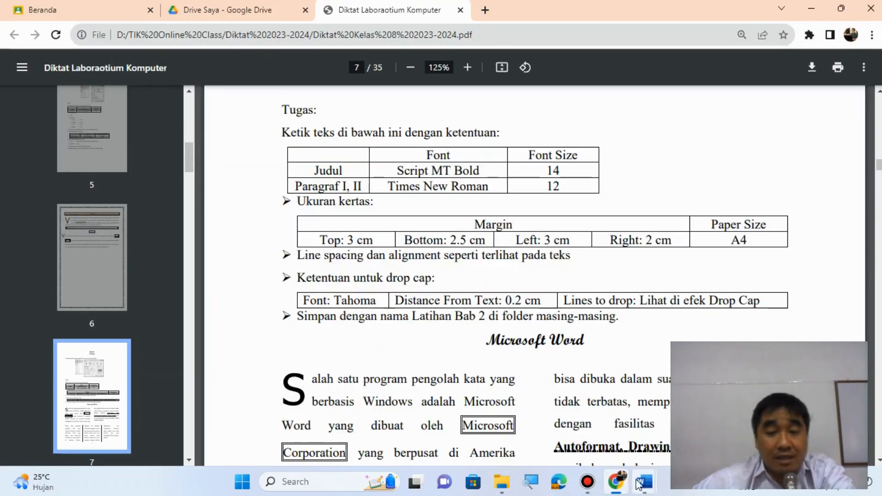
pyautogui.moveTo(644, 484)
pyautogui.click(703, 420)
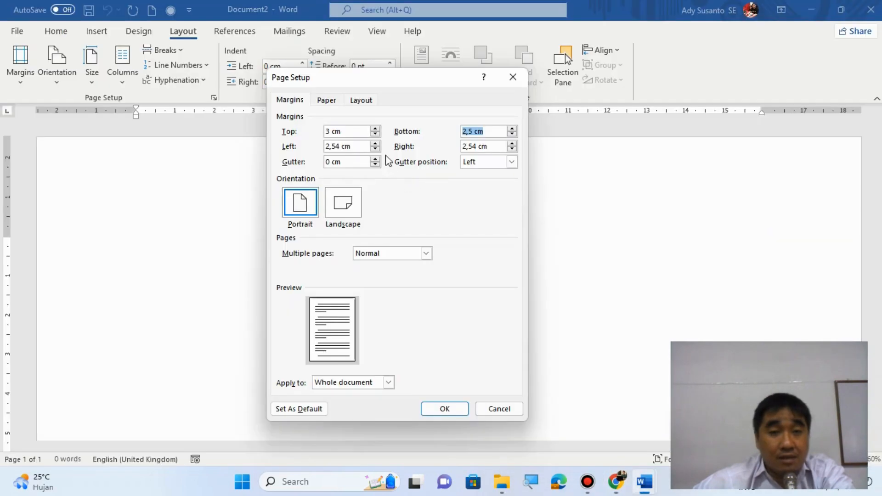
pyautogui.click(375, 143)
pyautogui.click(375, 143)
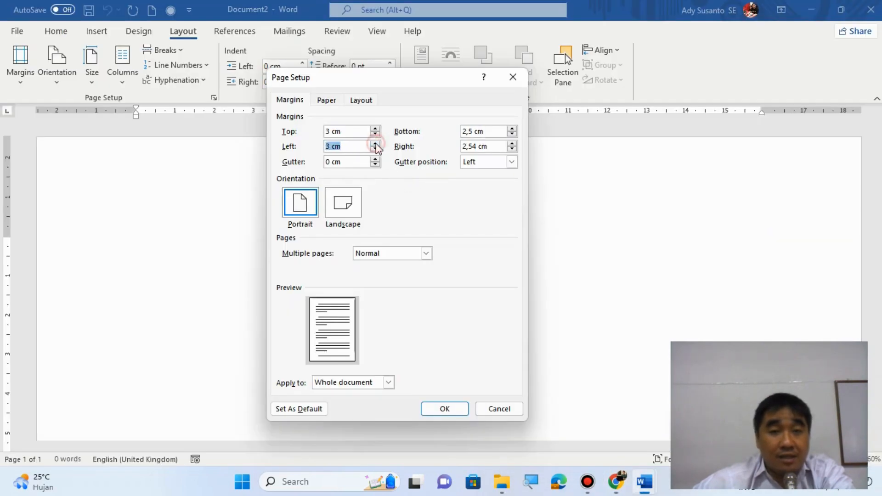
pyautogui.click(511, 149)
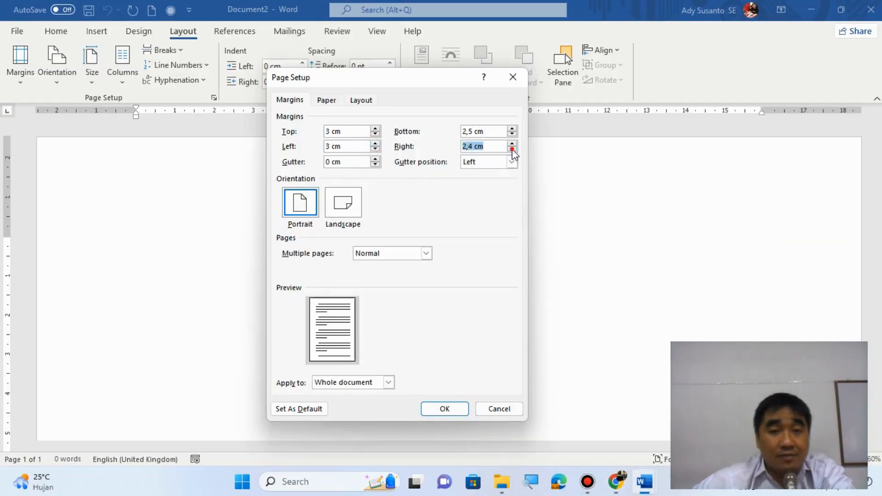
pyautogui.click(511, 148)
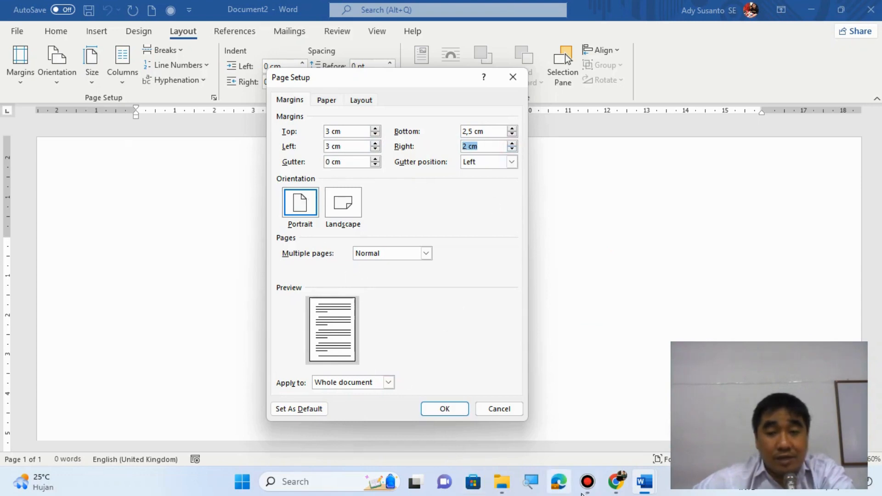
# Review the sample page layout in the PDF, choose Portrait orientation in Word and apply the page setup.
pyautogui.click(617, 485)
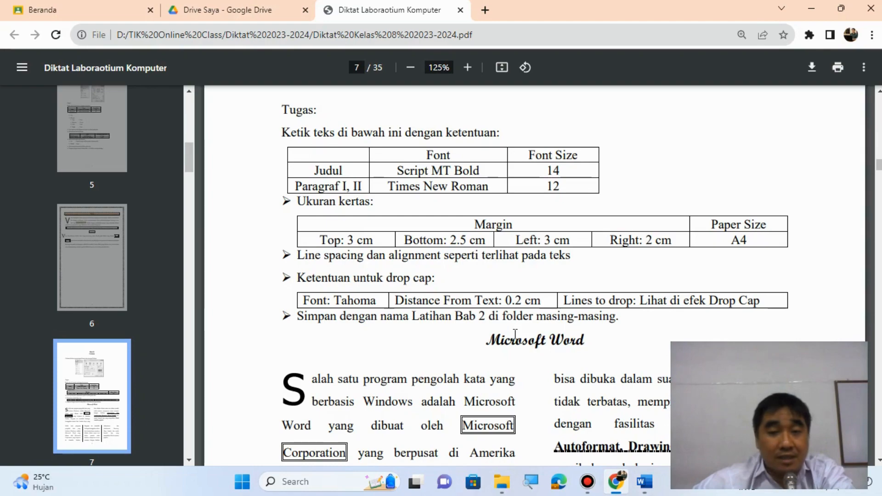
pyautogui.scroll(-3, 515, 335)
pyautogui.scroll(-5, 516, 334)
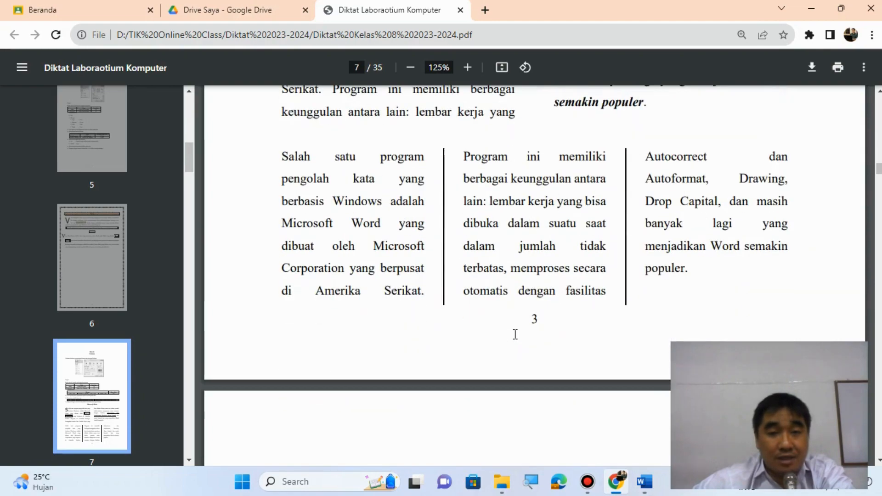
pyautogui.scroll(4, 516, 334)
pyautogui.scroll(1, 515, 334)
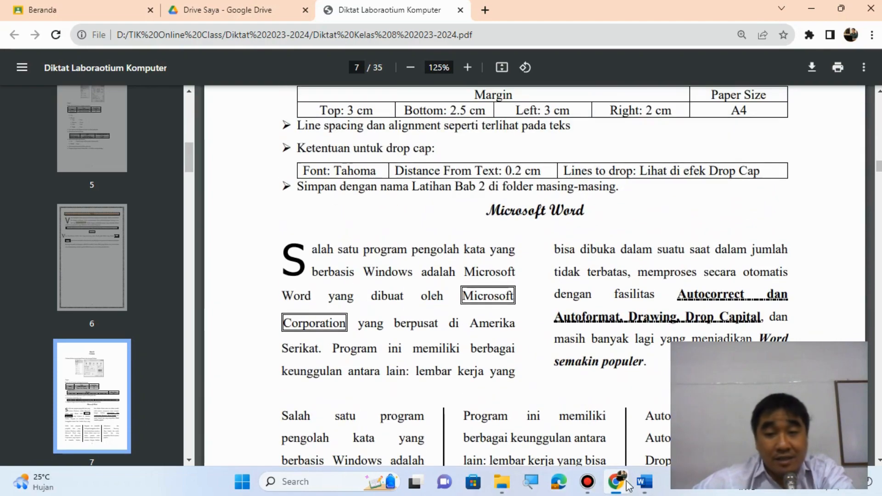
pyautogui.moveTo(644, 482)
pyautogui.click(662, 400)
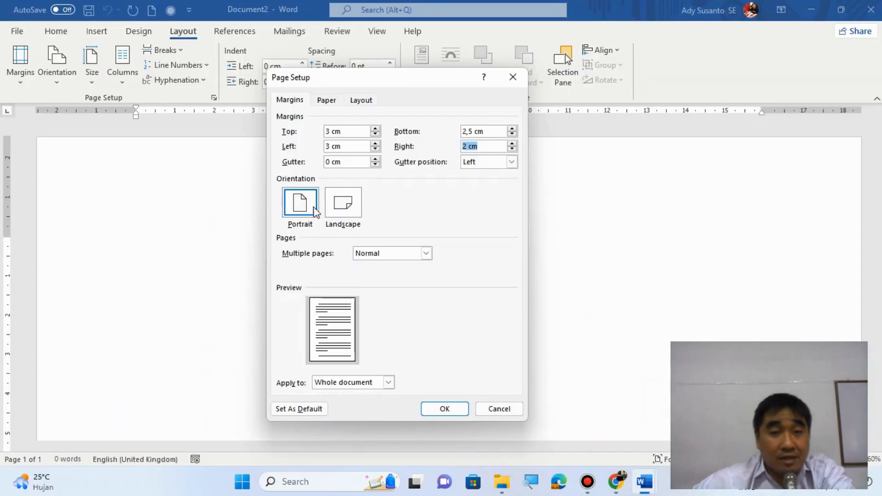
pyautogui.click(295, 212)
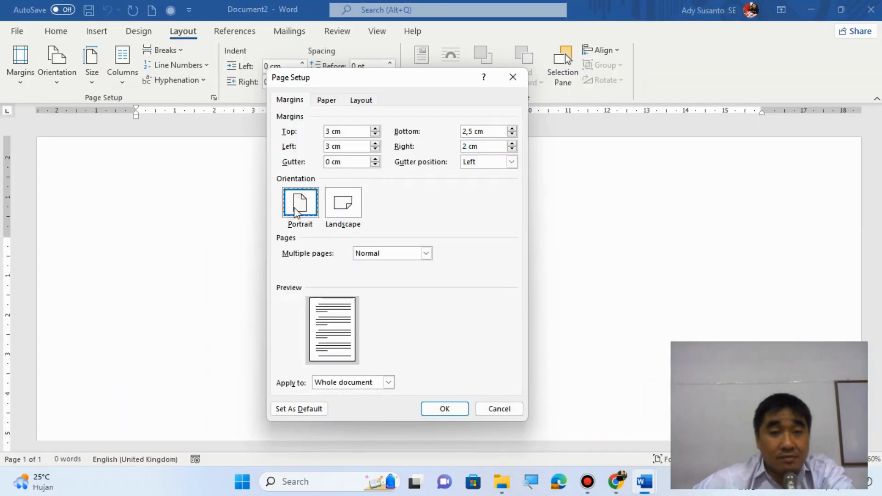
pyautogui.click(457, 410)
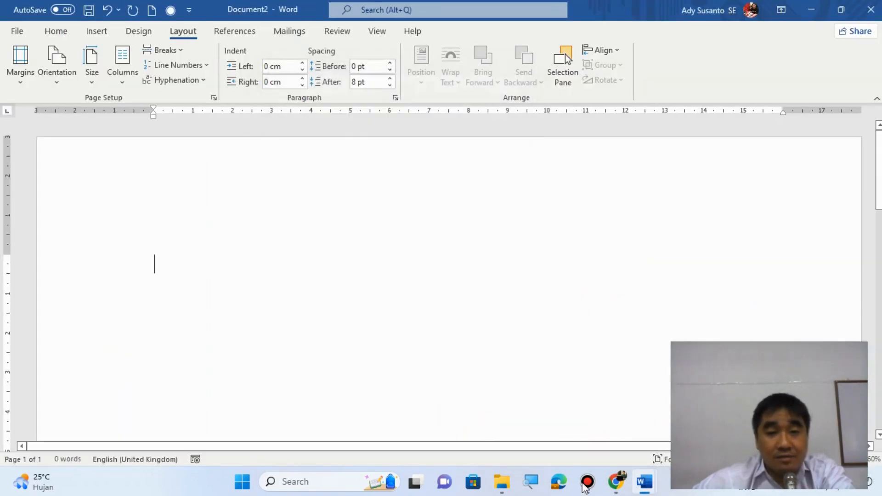
# Check the title's font requirements in the PDF and set the Word text font to Script MT Bold, size 14.
pyautogui.moveTo(615, 481)
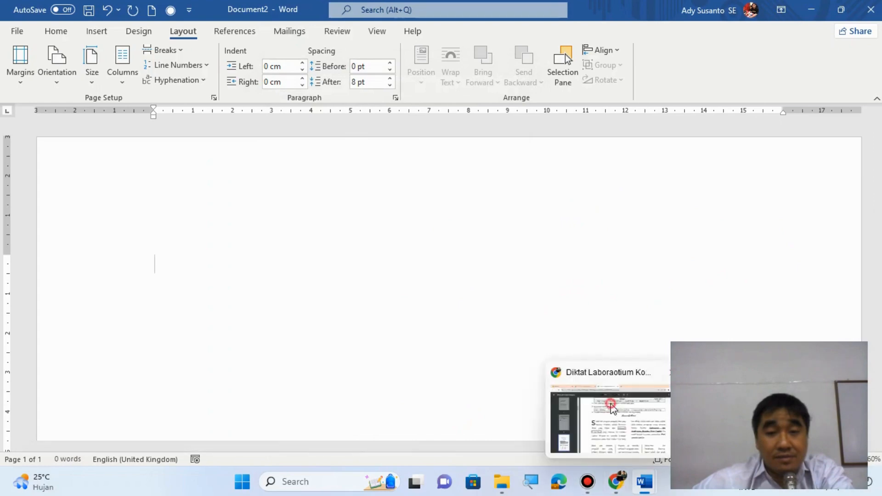
pyautogui.click(612, 406)
pyautogui.scroll(3, 503, 377)
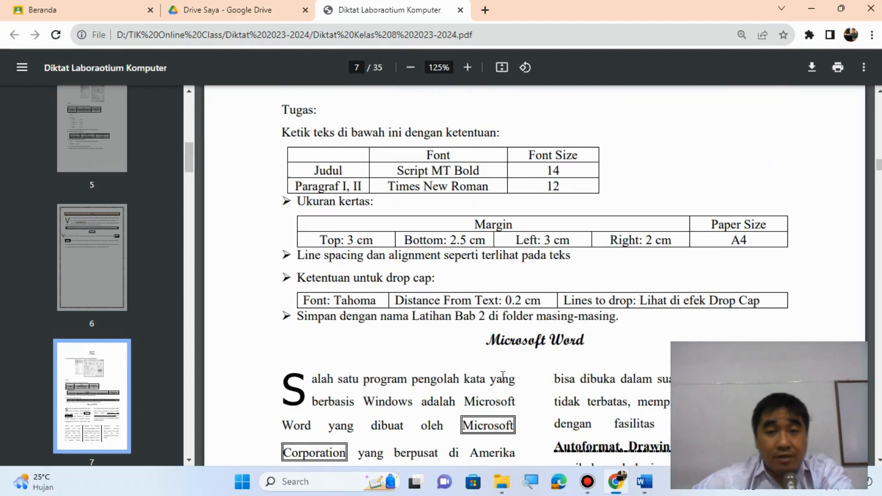
pyautogui.click(645, 488)
pyautogui.click(684, 413)
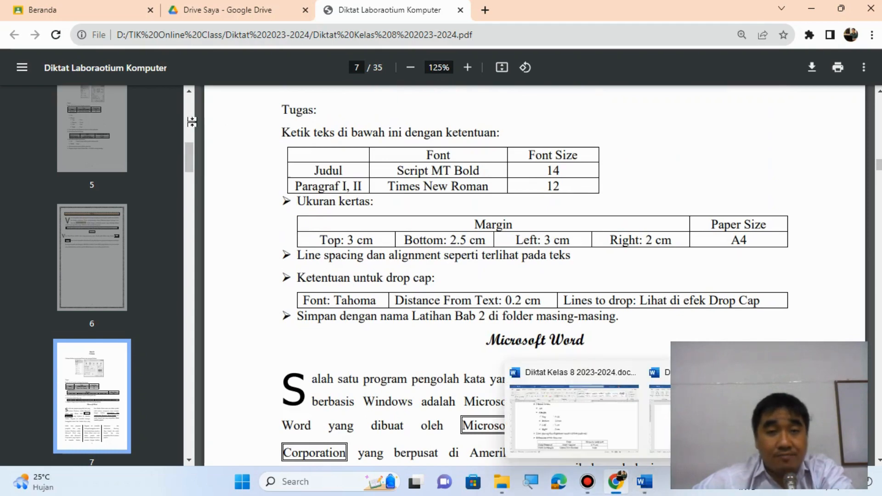
pyautogui.click(63, 31)
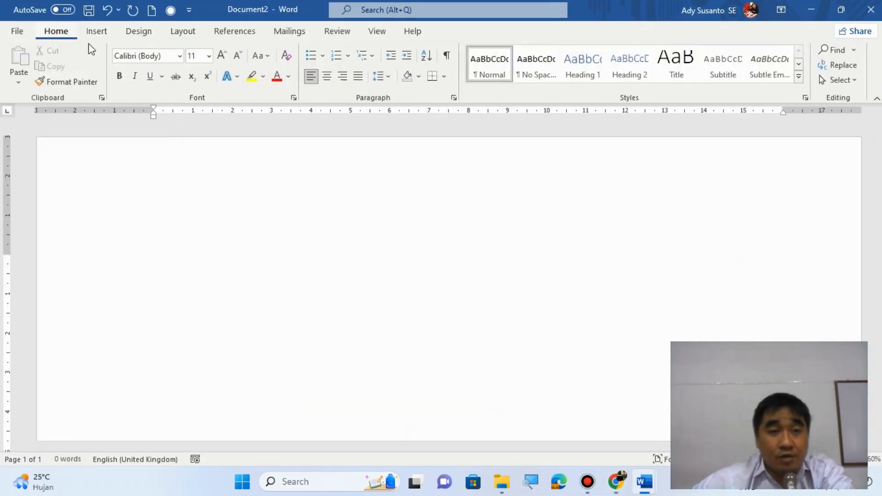
pyautogui.click(180, 59)
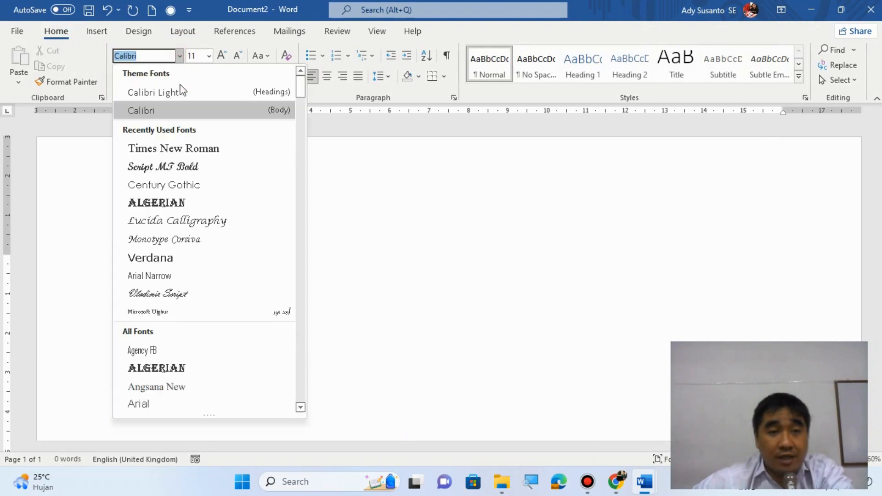
pyautogui.click(209, 168)
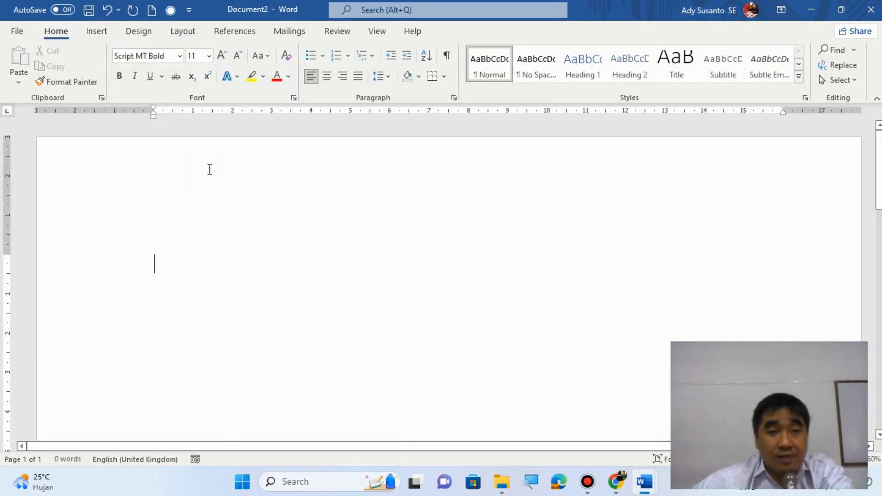
pyautogui.click(207, 56)
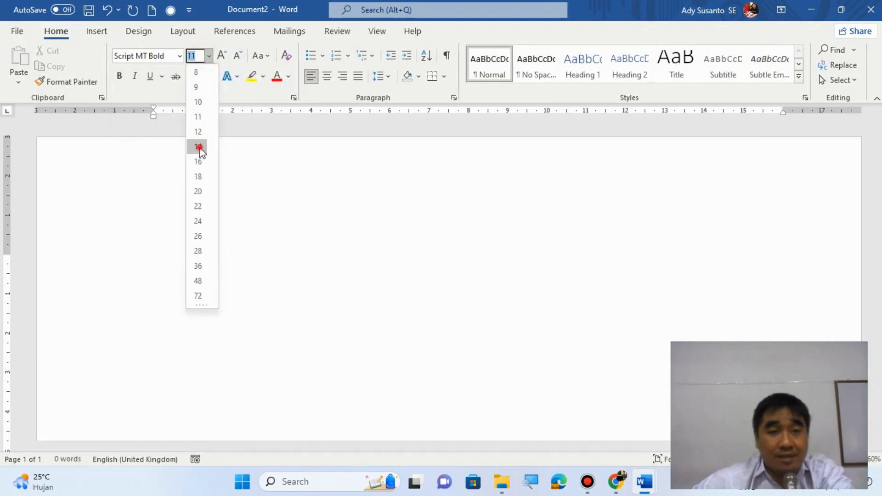
pyautogui.click(200, 147)
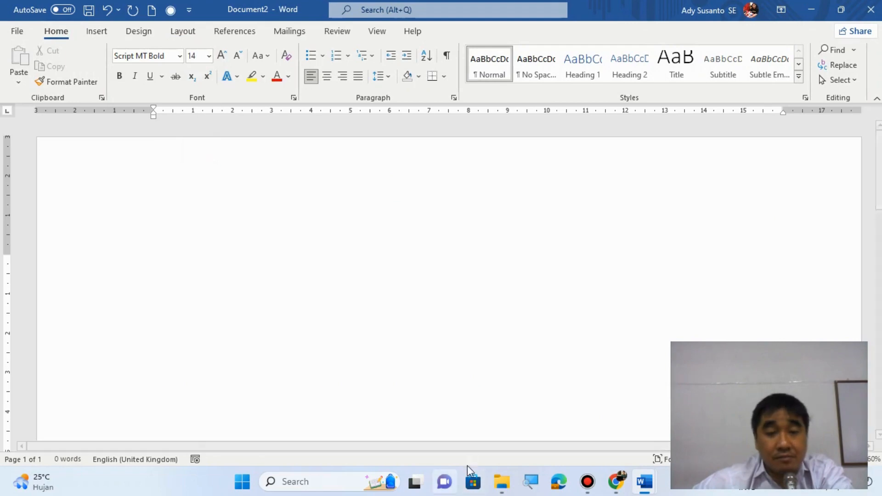
# Check the title in the PDF handout and enter the centred title "Microsoft Word" in the Word document.
pyautogui.click(616, 481)
pyautogui.scroll(-1, 548, 378)
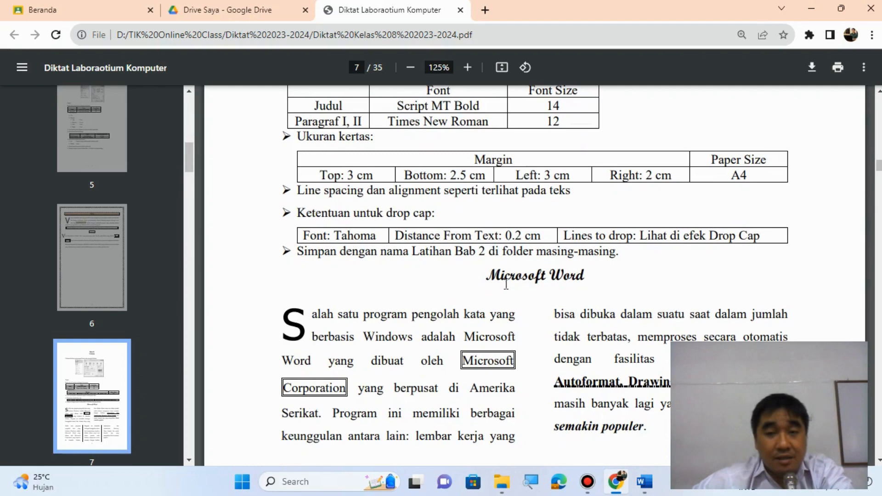
pyautogui.moveTo(646, 482)
pyautogui.click(712, 404)
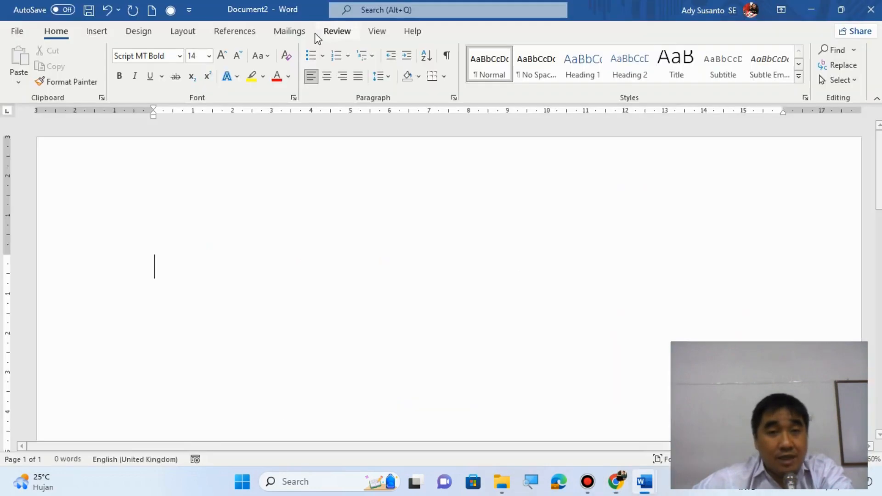
pyautogui.click(326, 76)
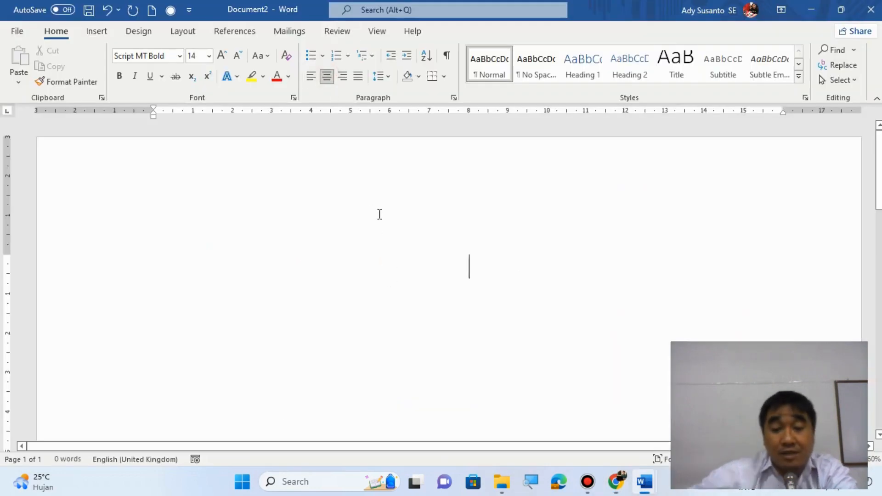
pyautogui.write('Microsoft Wo')
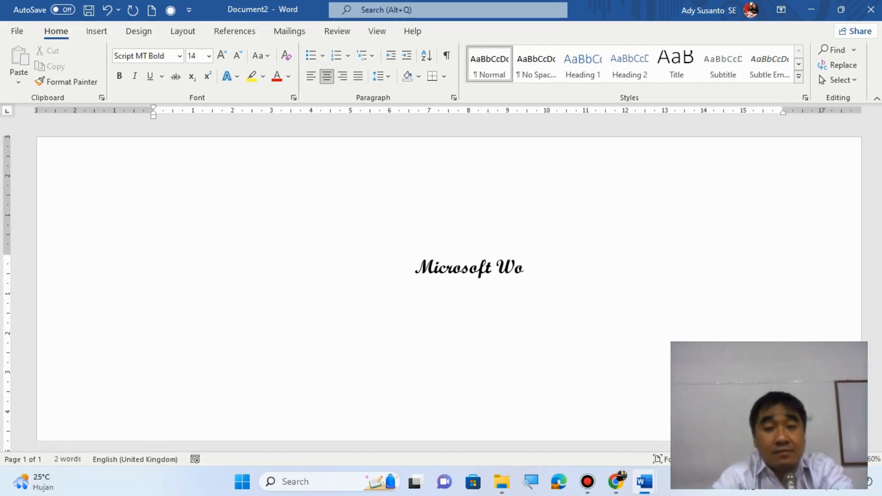
pyautogui.write('rd')
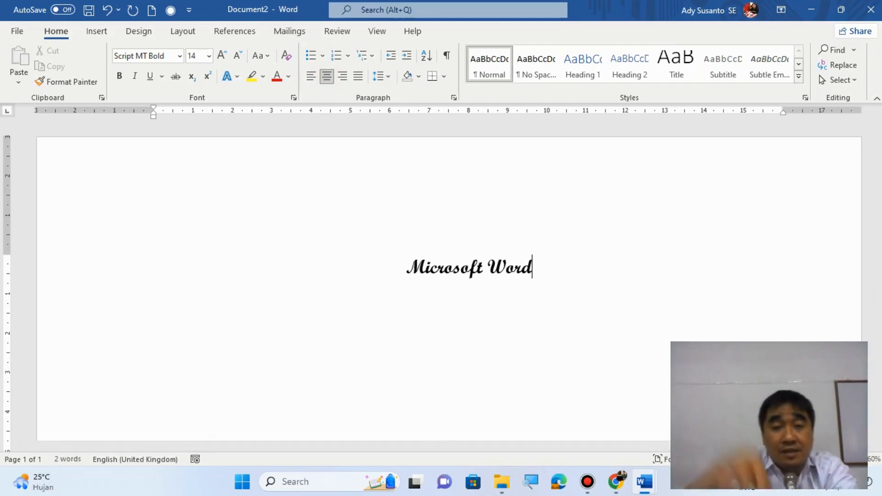
# Compare the spacing below the title in the PDF handout, and return to the new Word document.
pyautogui.moveTo(501, 482)
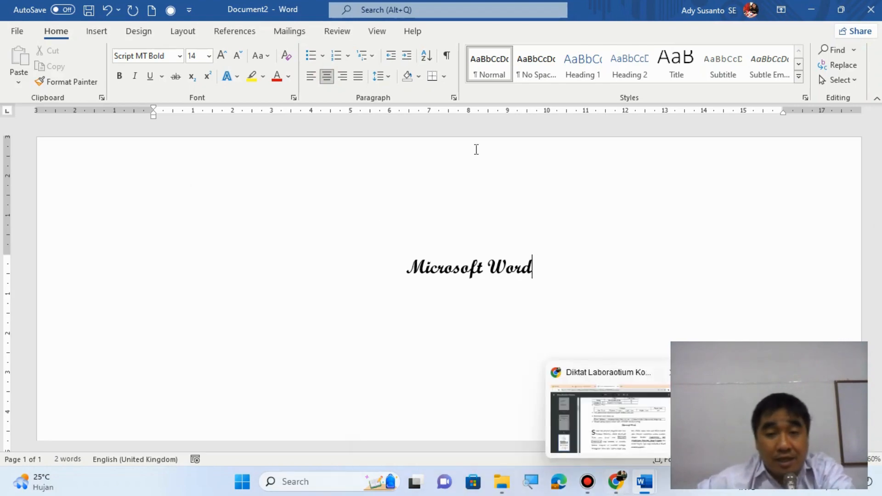
pyautogui.moveTo(620, 488)
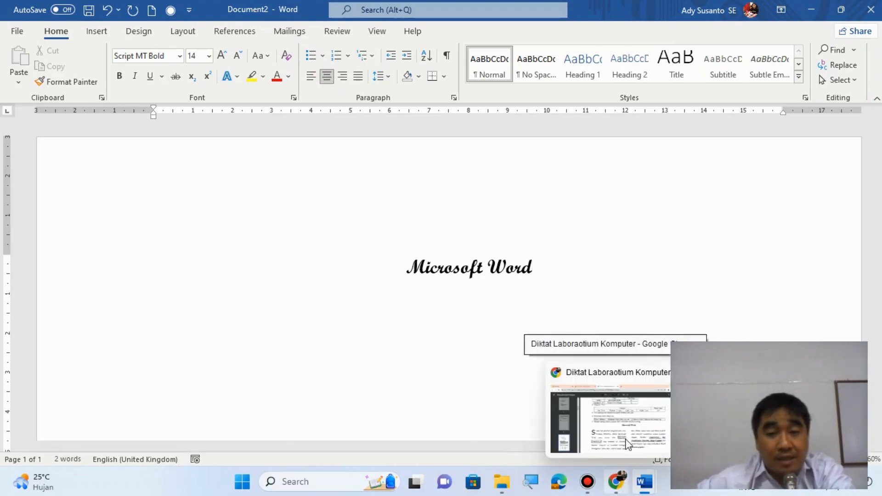
pyautogui.click(595, 356)
pyautogui.scroll(1, 501, 226)
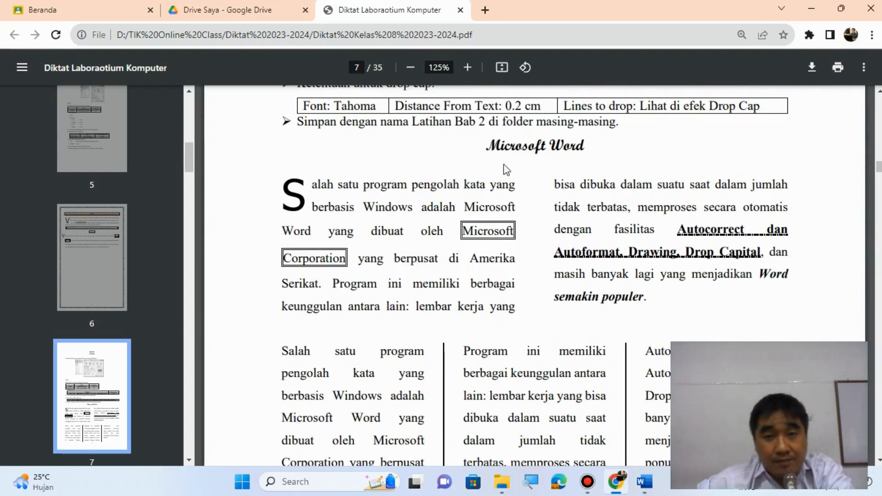
pyautogui.click(643, 485)
pyautogui.click(643, 485)
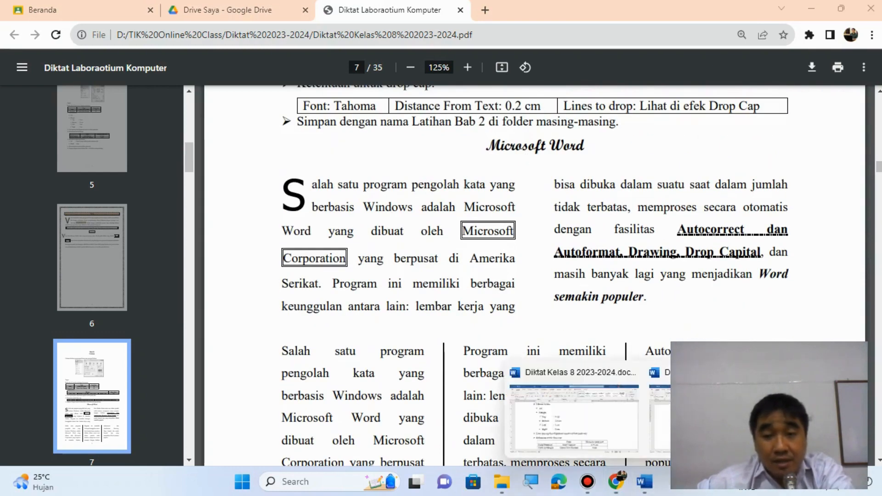
pyautogui.click(658, 420)
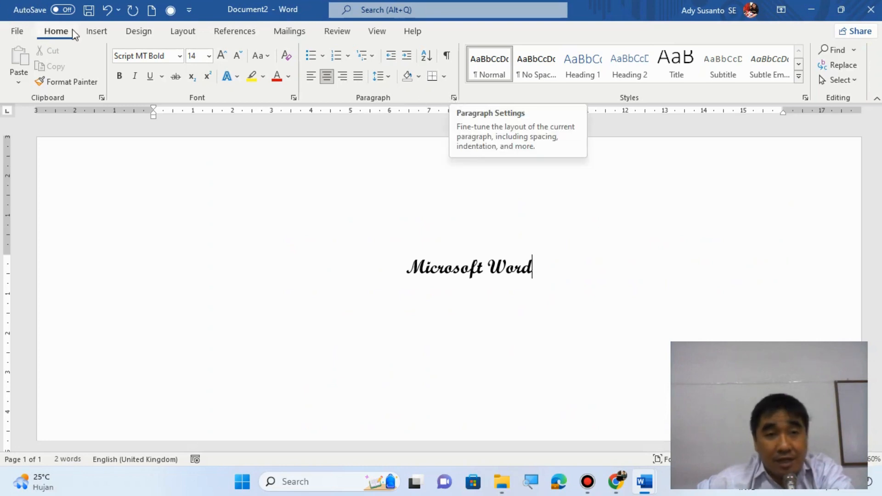
# Check the line spacing requirement in the PDF and set the title paragraph's spacing after to 0 pt.
pyautogui.click(454, 98)
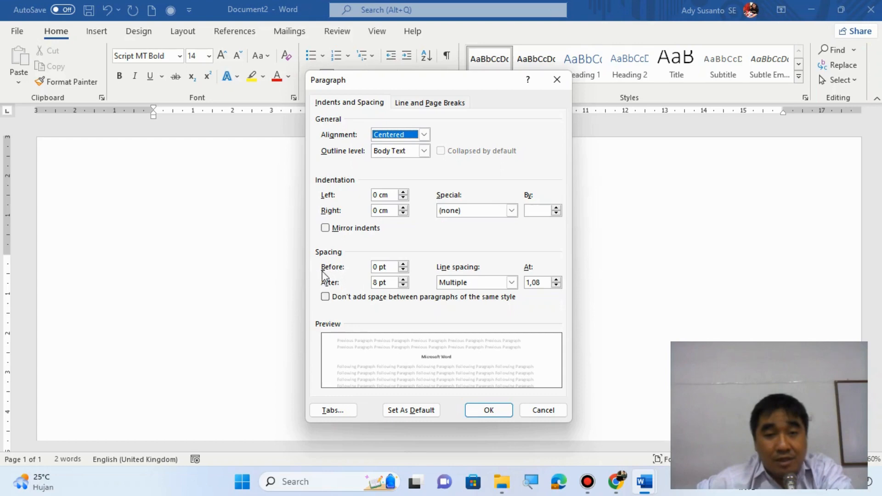
pyautogui.click(616, 481)
pyautogui.scroll(4, 588, 382)
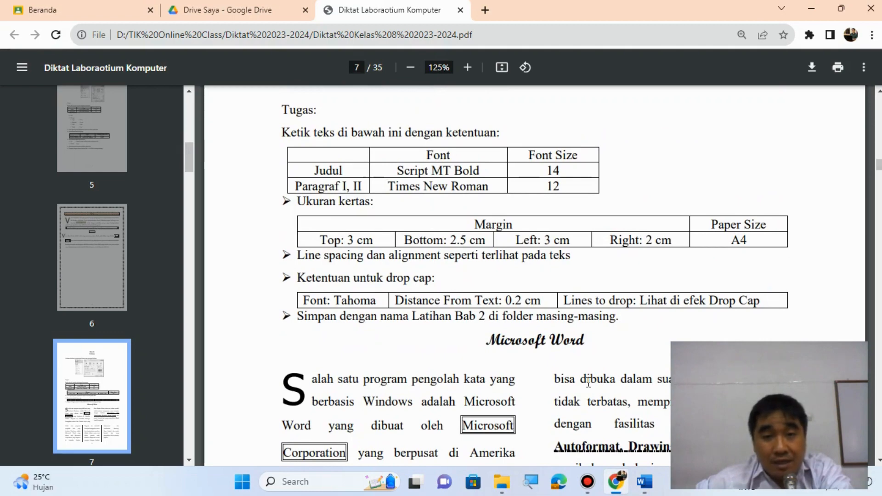
pyautogui.click(644, 482)
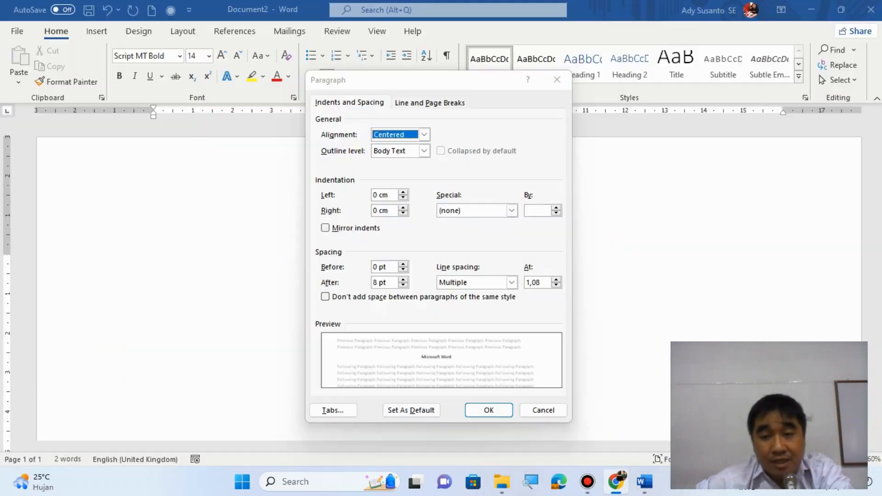
pyautogui.click(403, 286)
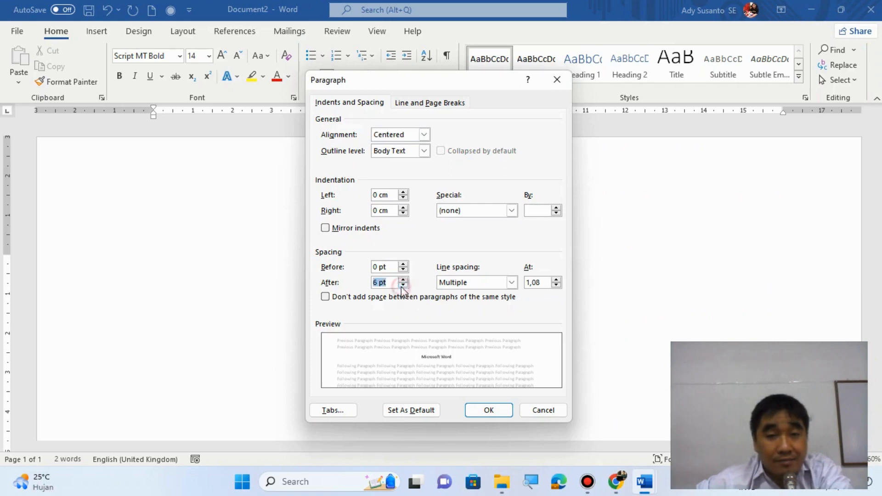
pyautogui.click(403, 285)
pyautogui.click(403, 285)
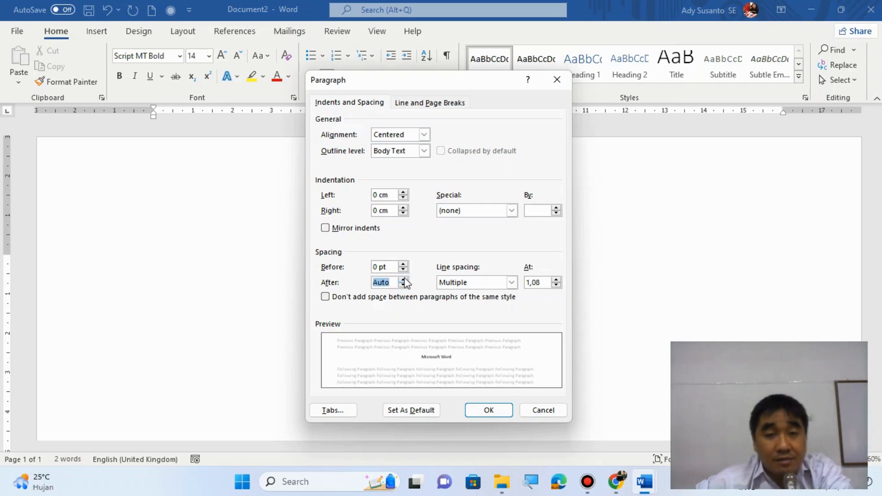
pyautogui.click(403, 278)
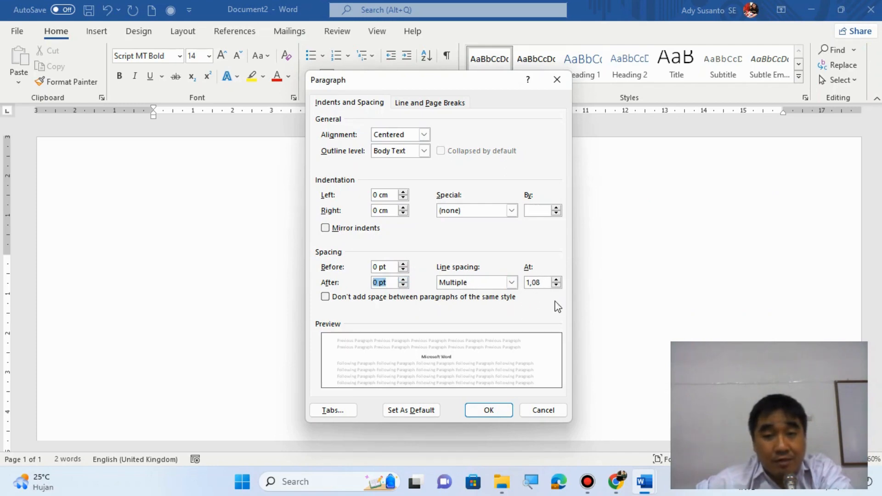
pyautogui.click(505, 410)
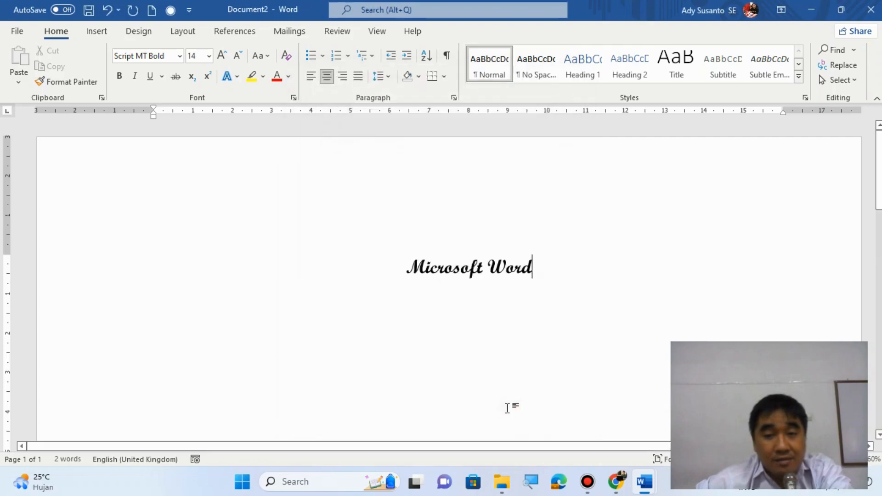
# Start a new line below the title and, following the PDF's paragraph requirements, set its font to Times New Roman, size 12.
pyautogui.press('Return')
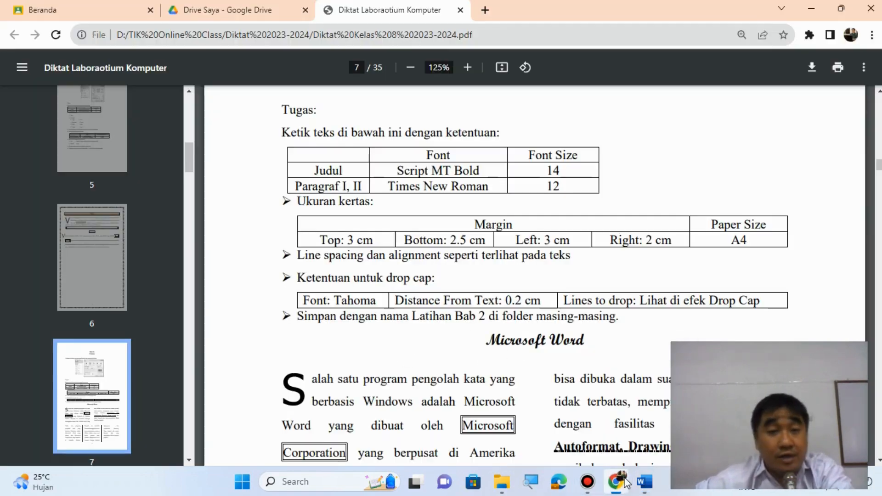
pyautogui.click(616, 481)
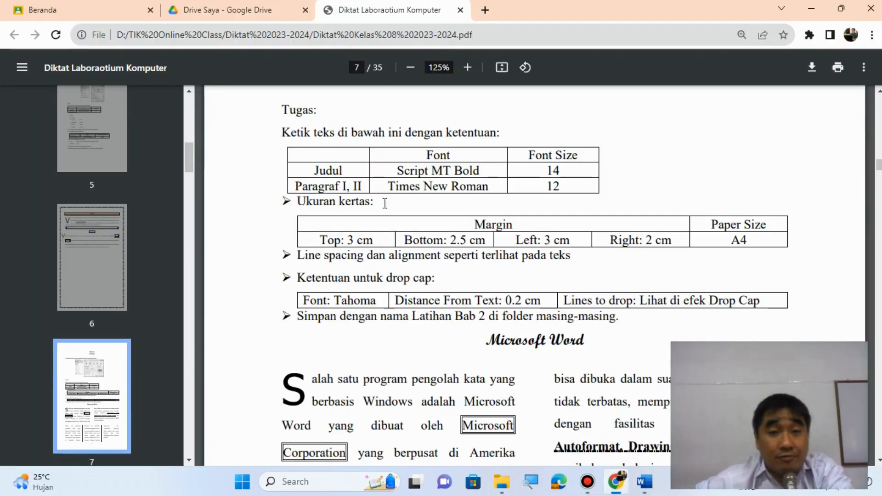
pyautogui.click(643, 483)
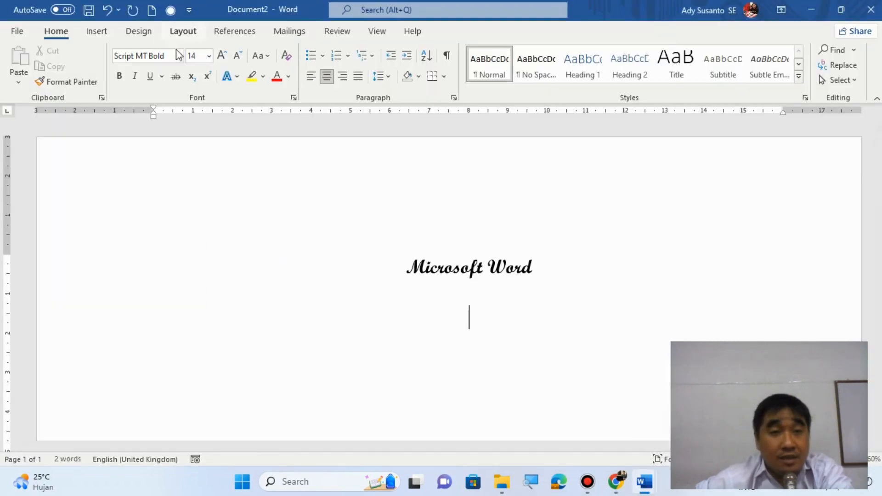
pyautogui.click(179, 56)
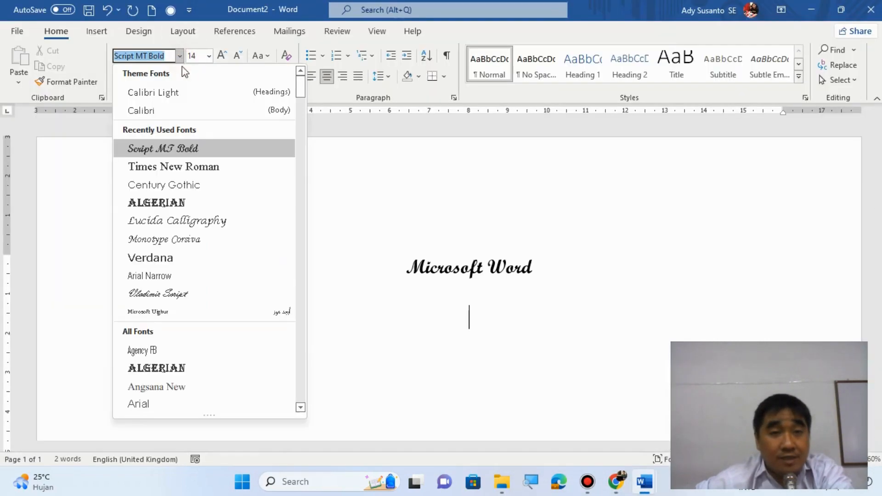
pyautogui.click(186, 166)
pyautogui.click(209, 55)
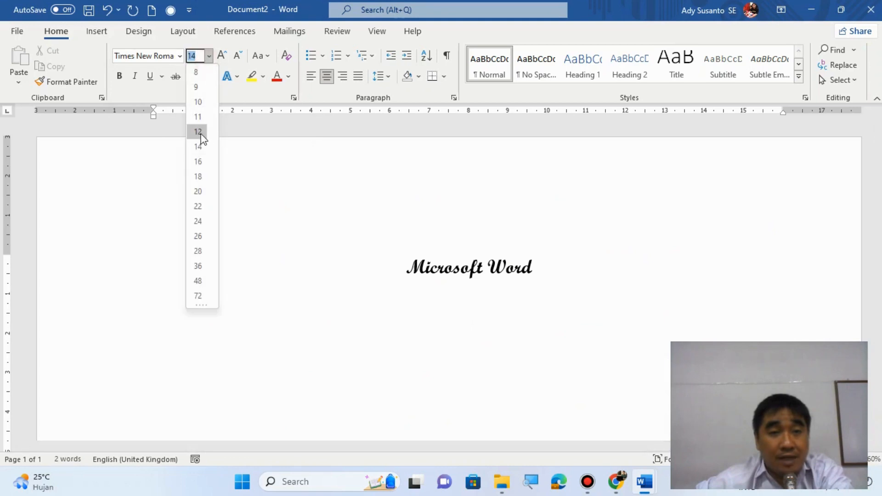
pyautogui.click(199, 132)
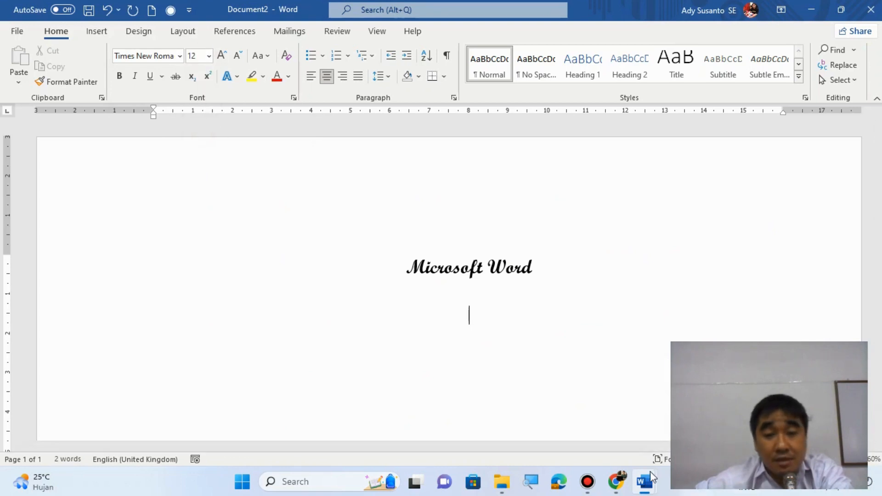
# Review the exercise's body text layout in the PDF and justify the new paragraph below the title in Word.
pyautogui.click(615, 481)
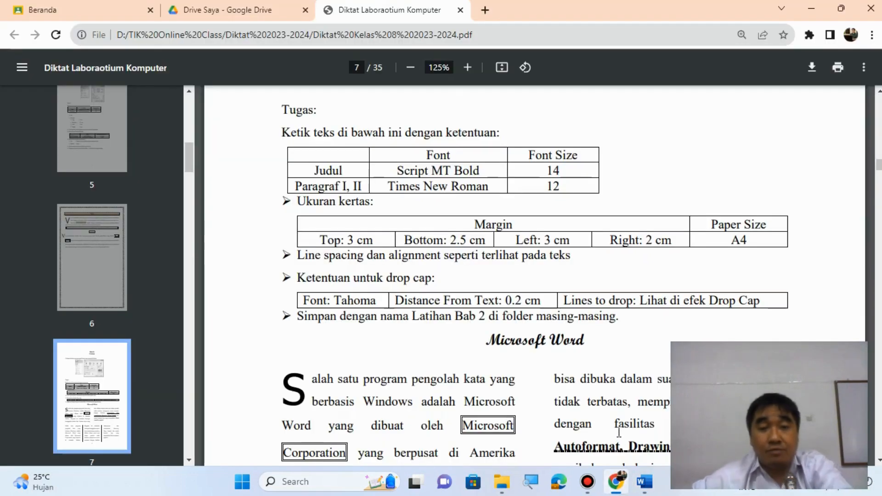
pyautogui.scroll(-5, 619, 432)
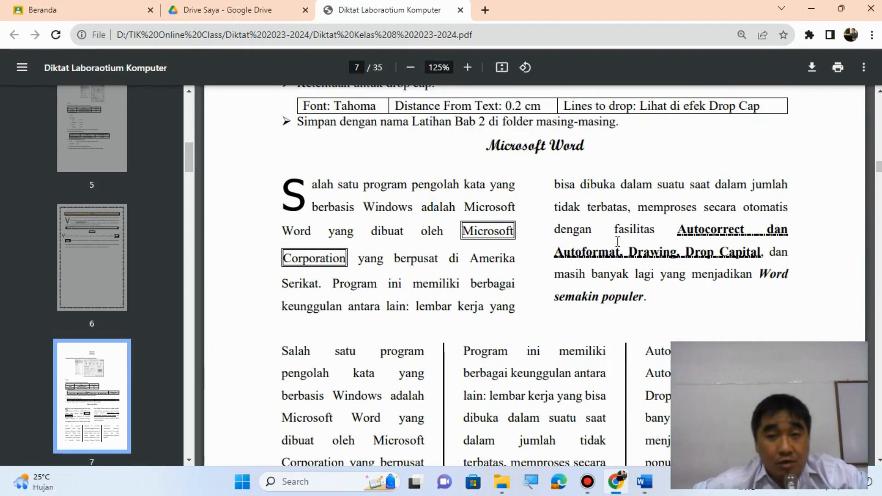
pyautogui.scroll(-1, 546, 359)
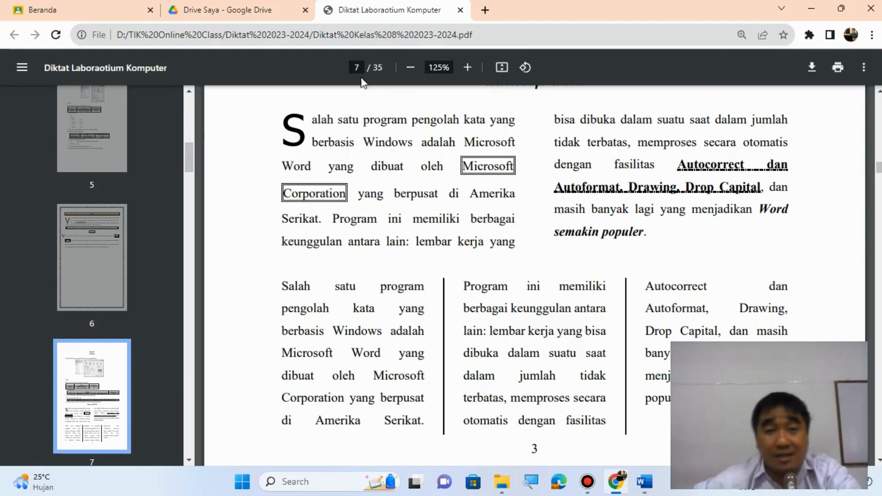
pyautogui.moveTo(642, 489)
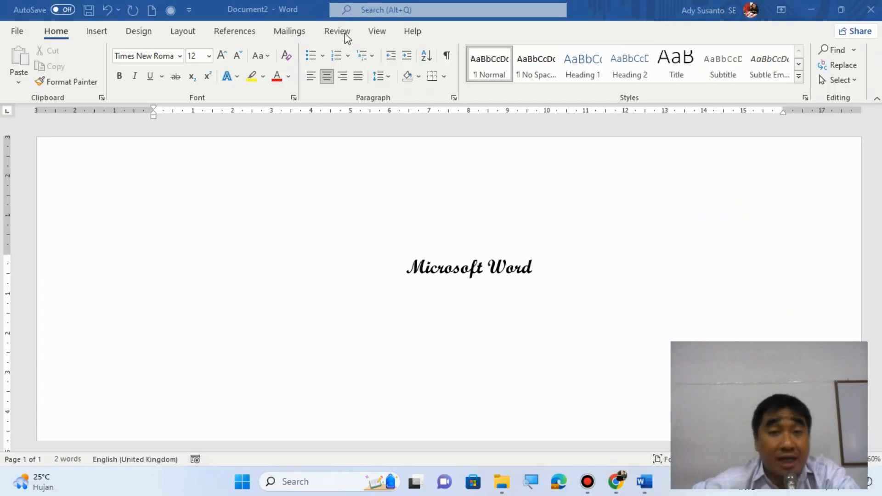
pyautogui.click(360, 79)
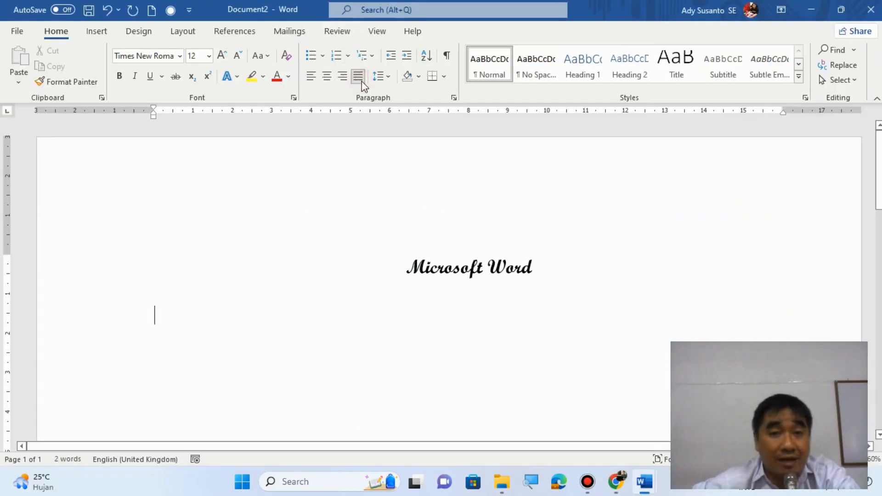
# Check the body text's line spacing in the PDF and set the new paragraph's line spacing to 1,5 lines.
pyautogui.click(453, 98)
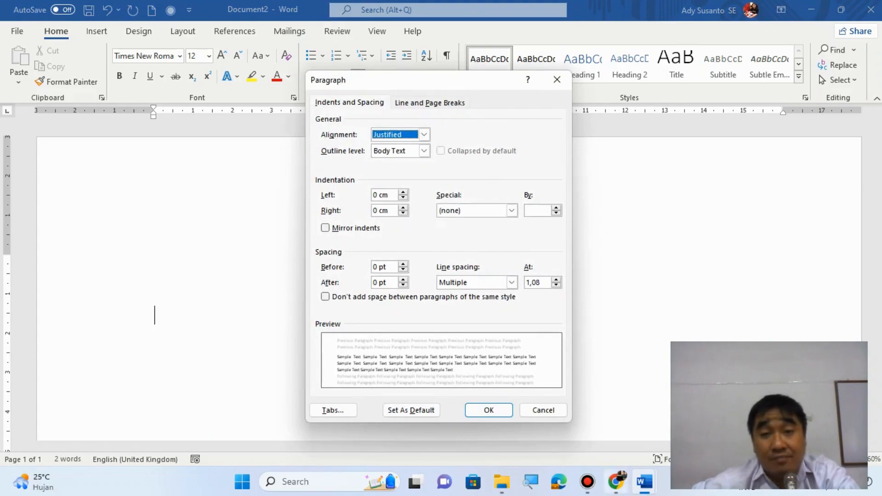
pyautogui.click(615, 481)
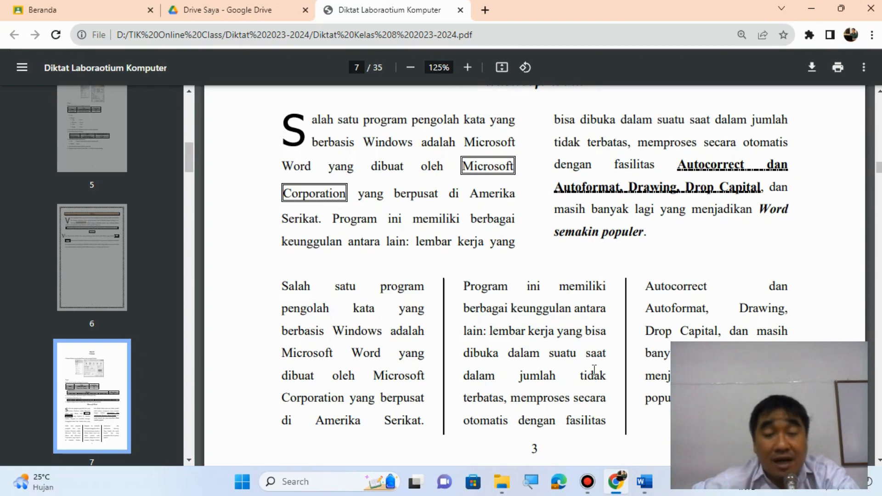
pyautogui.moveTo(644, 483)
pyautogui.click(696, 411)
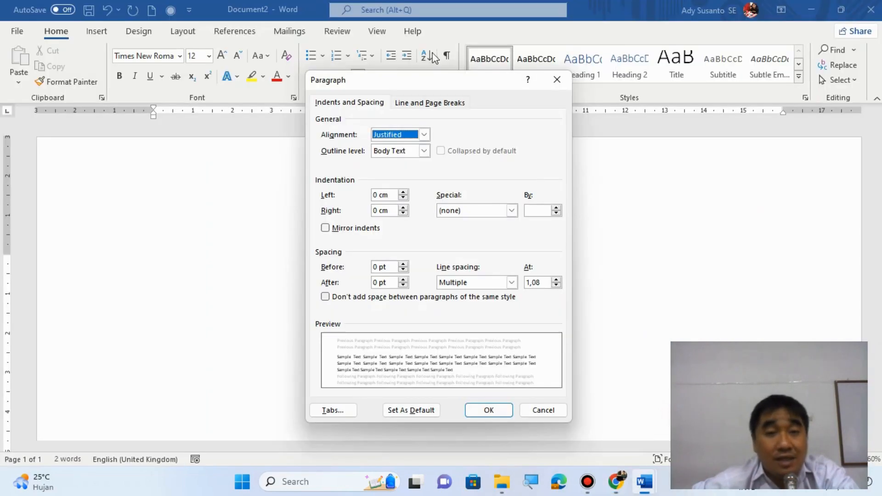
pyautogui.click(511, 282)
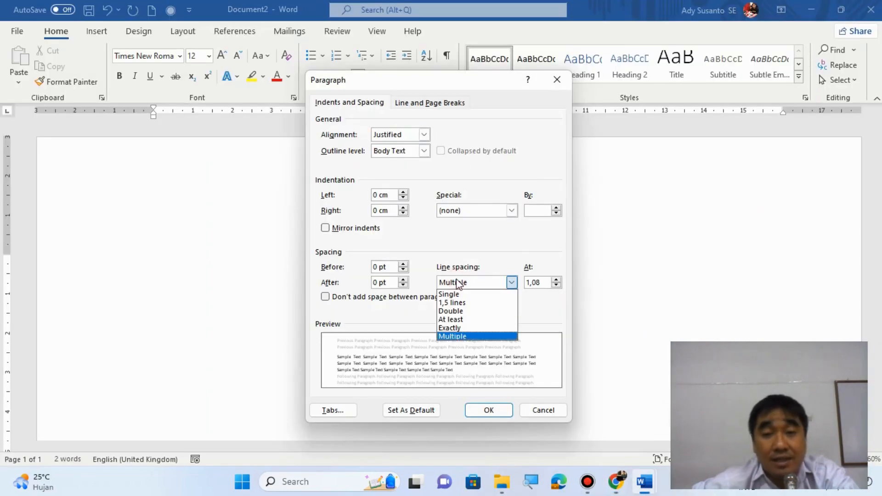
pyautogui.click(468, 303)
pyautogui.click(488, 409)
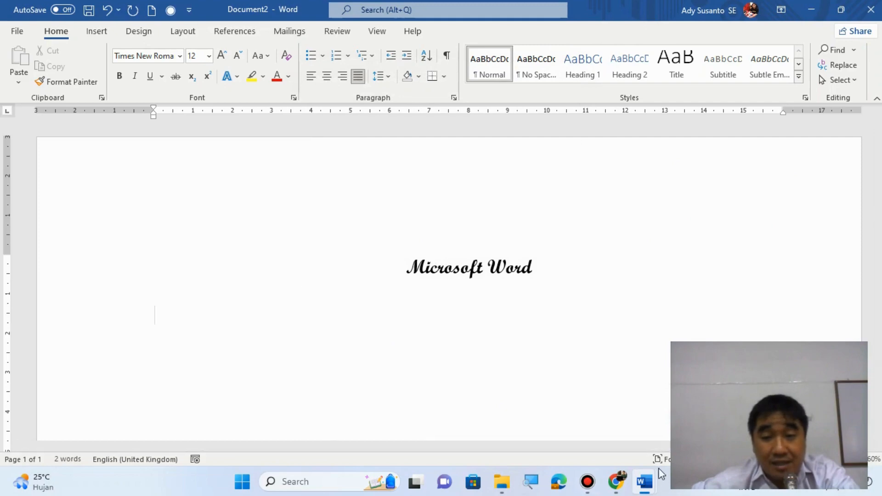
# Check the body text in the PDF and begin the Word paragraph with "Salah satu program pengolah kata yang berbasis Windows adalah Microsoft Word".
pyautogui.click(615, 481)
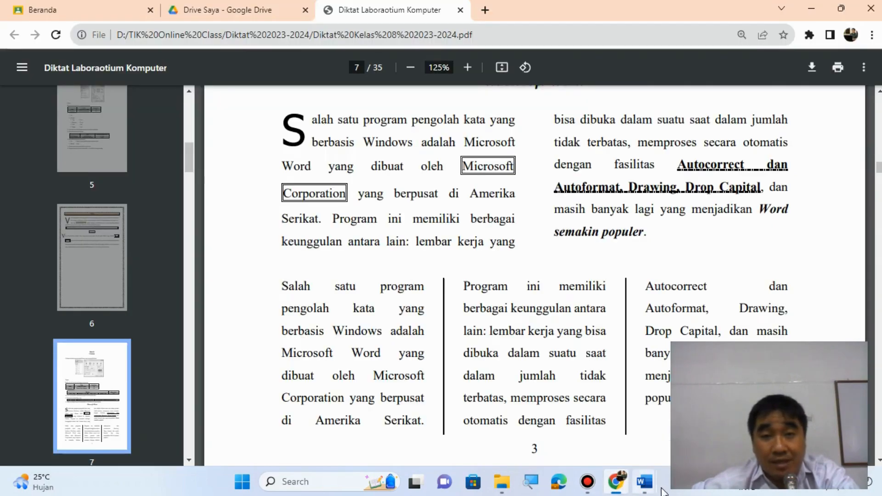
pyautogui.moveTo(653, 491)
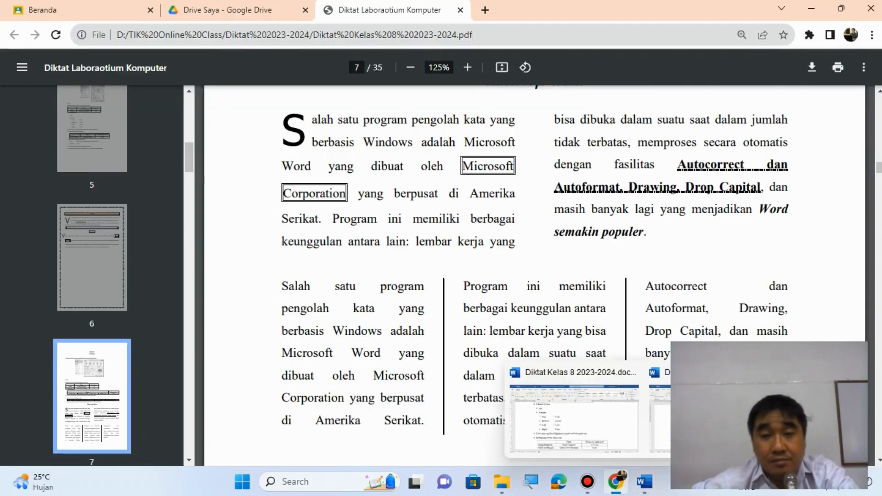
pyautogui.click(698, 408)
pyautogui.write('Sa')
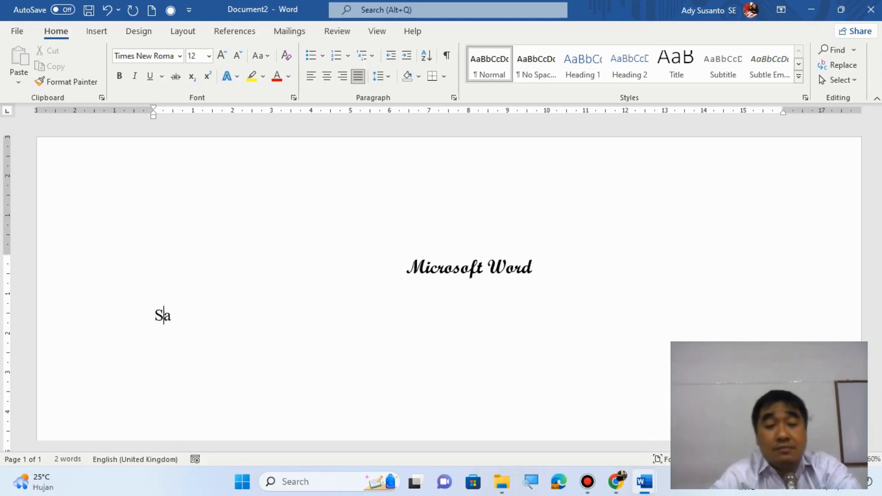
pyautogui.write('lah satu ')
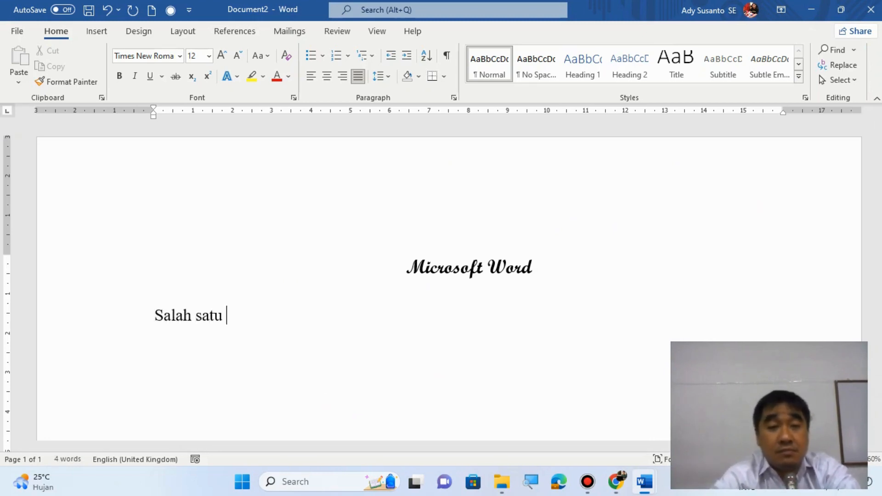
pyautogui.write('progra')
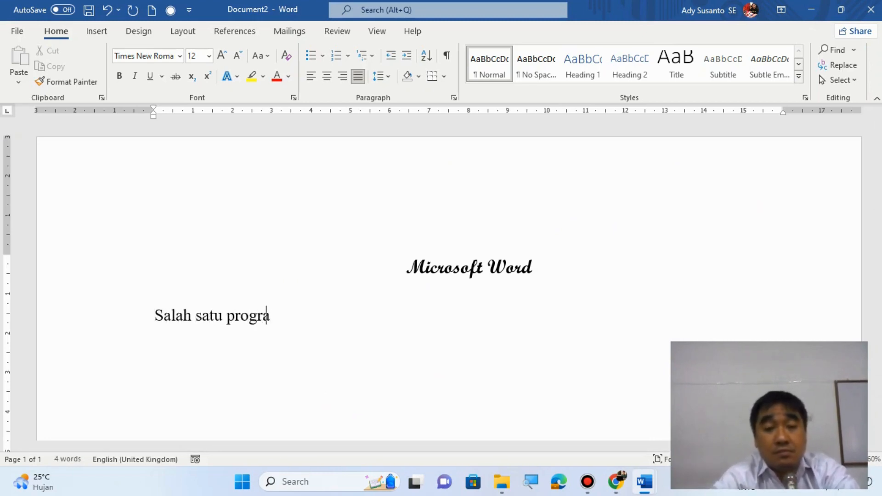
pyautogui.write('m pengolah katga')
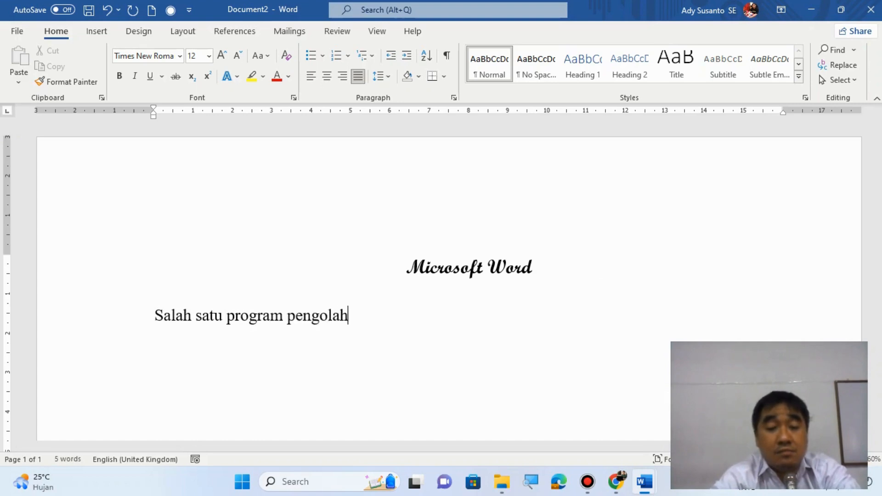
pyautogui.press('BackSpace')
pyautogui.press('BackSpace')
pyautogui.press('BackSpace')
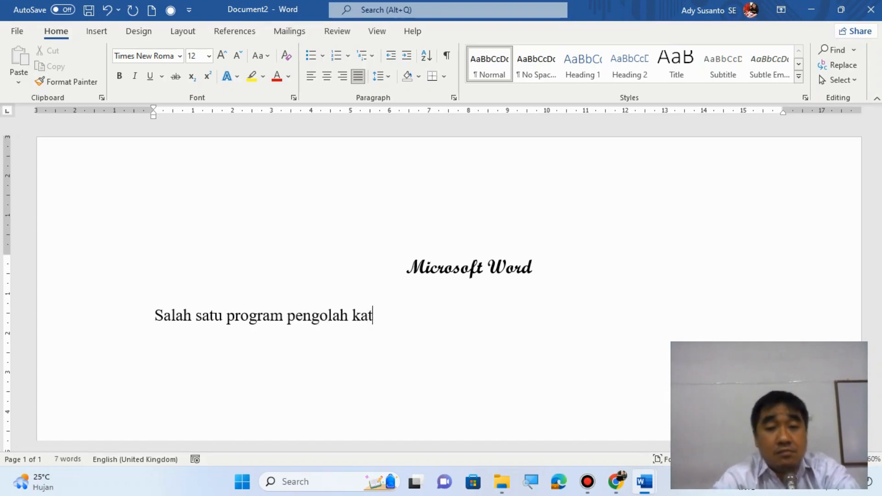
pyautogui.write('a yang berb')
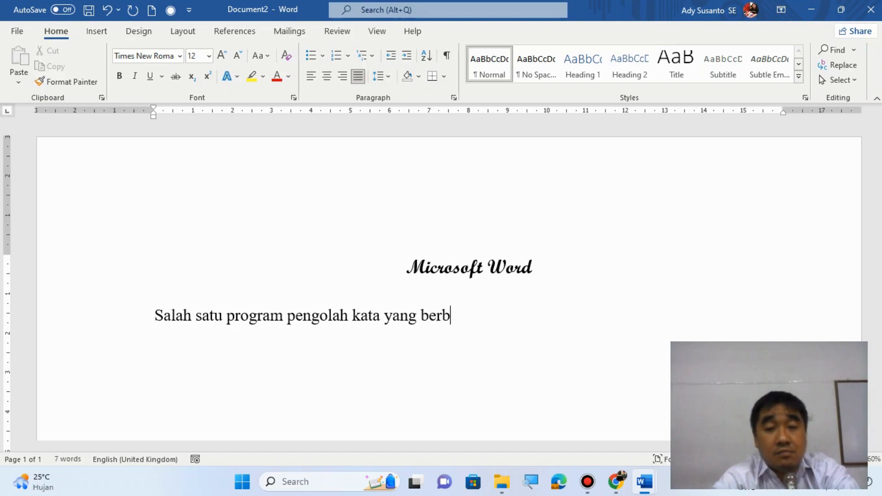
pyautogui.write('asis Win')
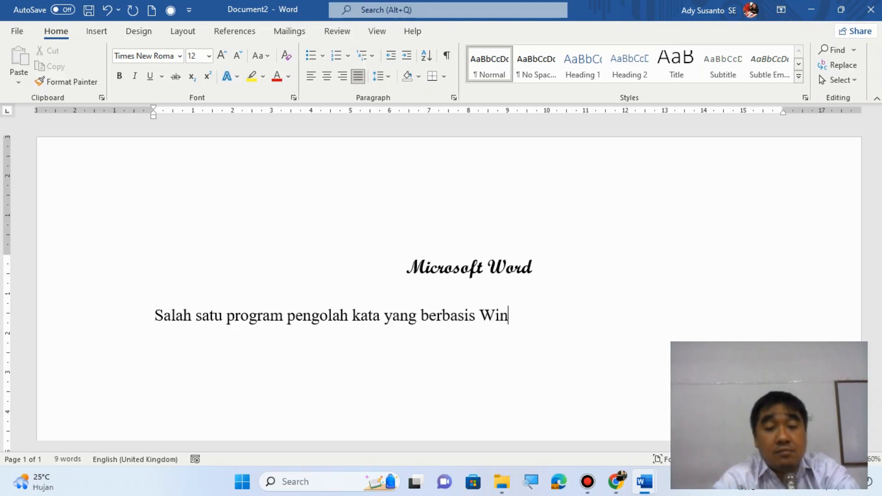
pyautogui.write('dows adalah Mic')
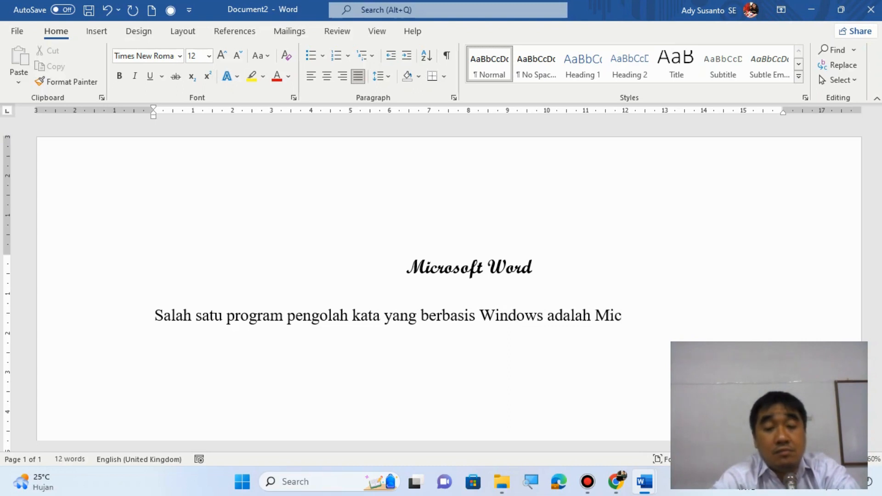
pyautogui.write('rosoft Word')
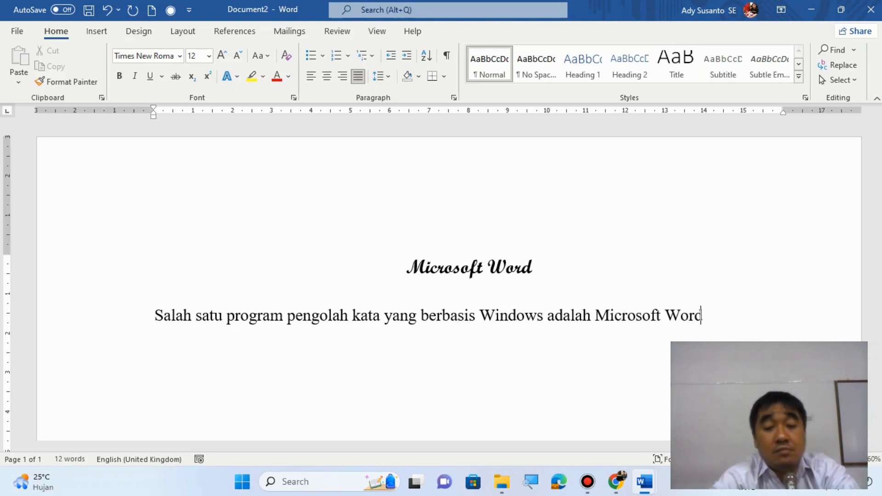
# Continue the sentence with "yang dibuat oleh Microsoft Corporation yang berpusat di Amerika Serikat".
pyautogui.write(' yang dibu')
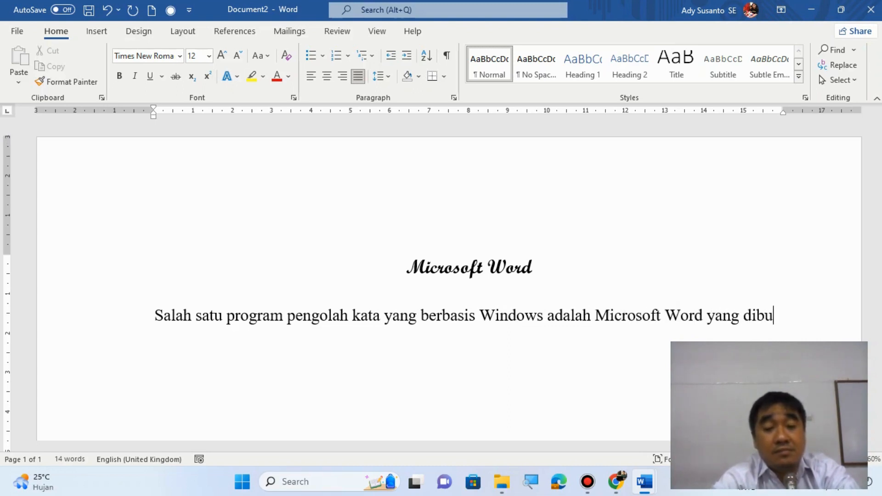
pyautogui.write('at oleh Mi')
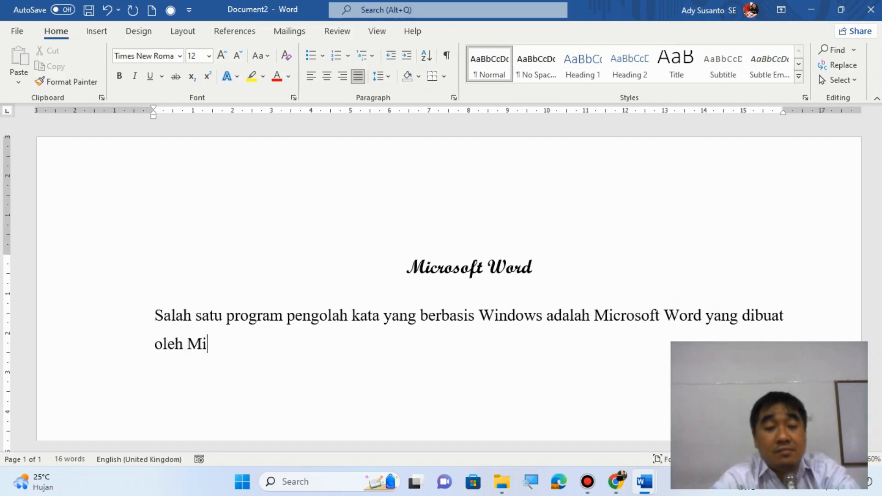
pyautogui.write('crosoft ')
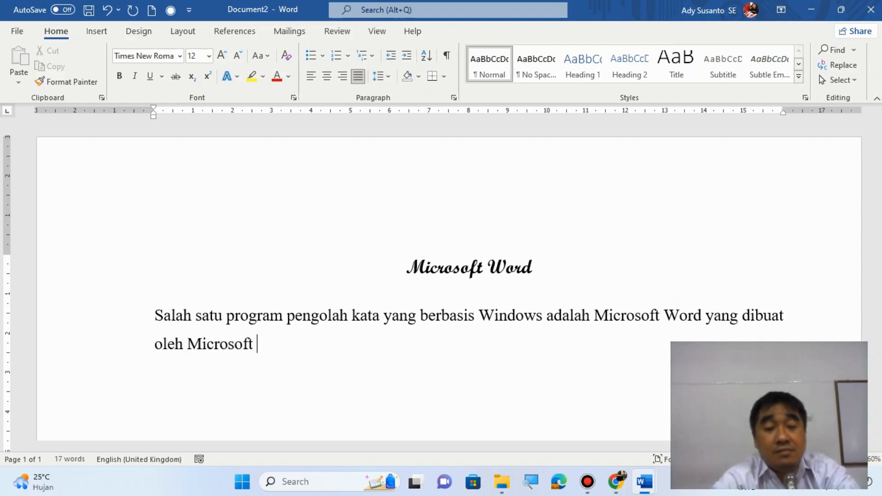
pyautogui.write('Corporat')
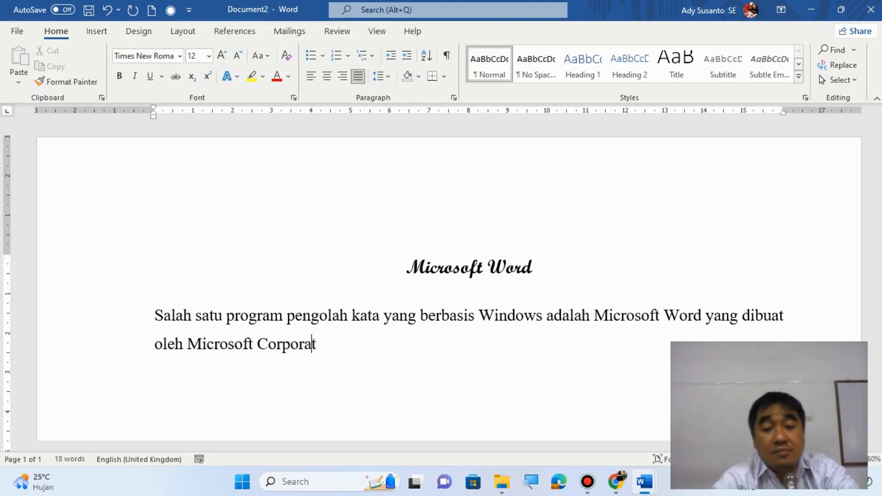
pyautogui.write('ion yang ')
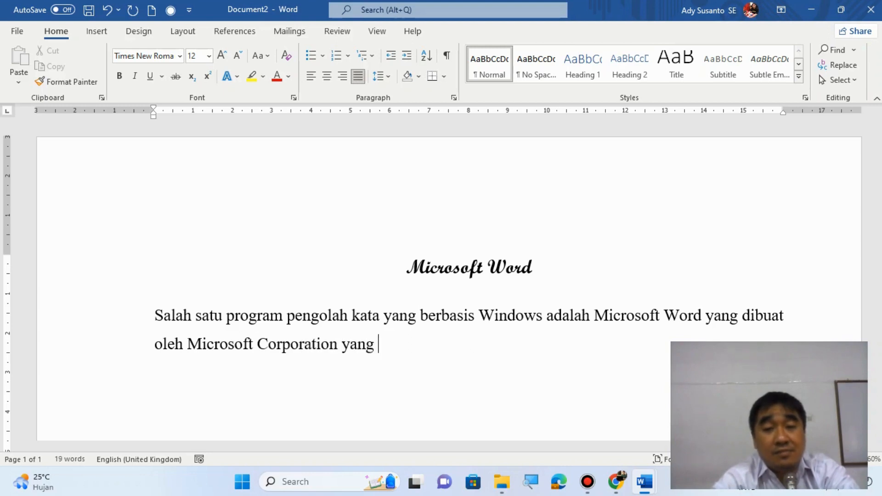
pyautogui.write('berpusat di ')
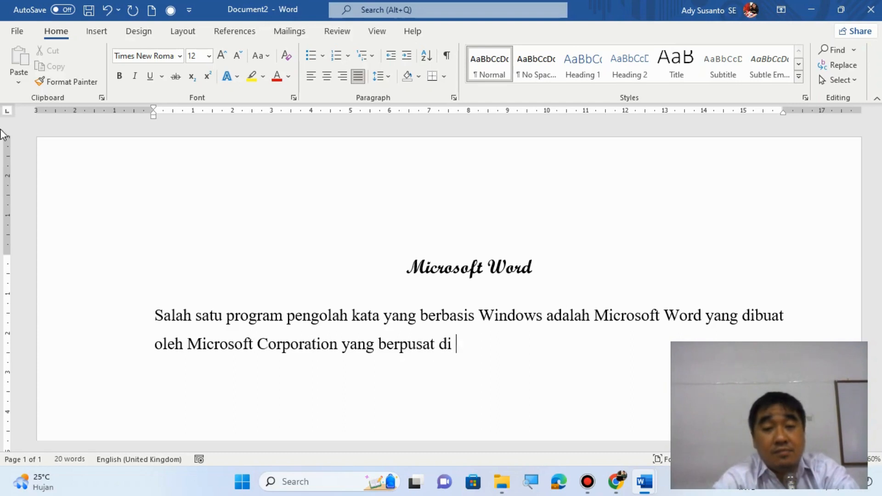
pyautogui.write('Amerika S')
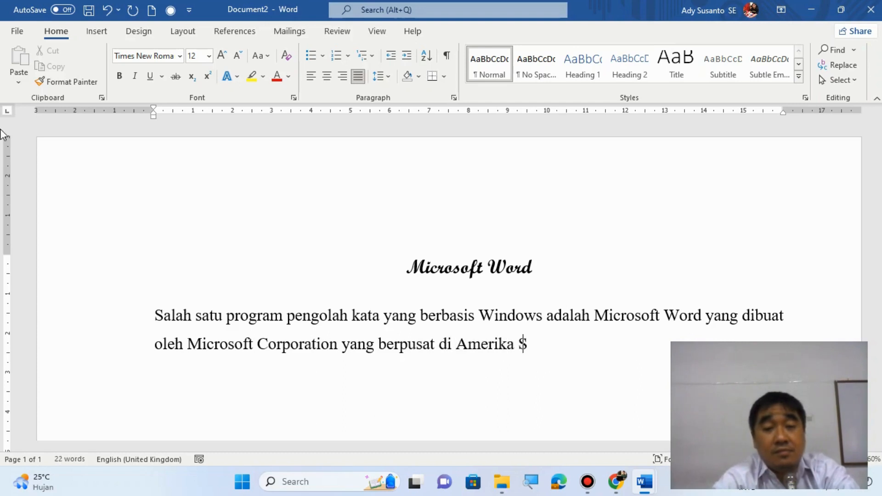
pyautogui.write('erikat')
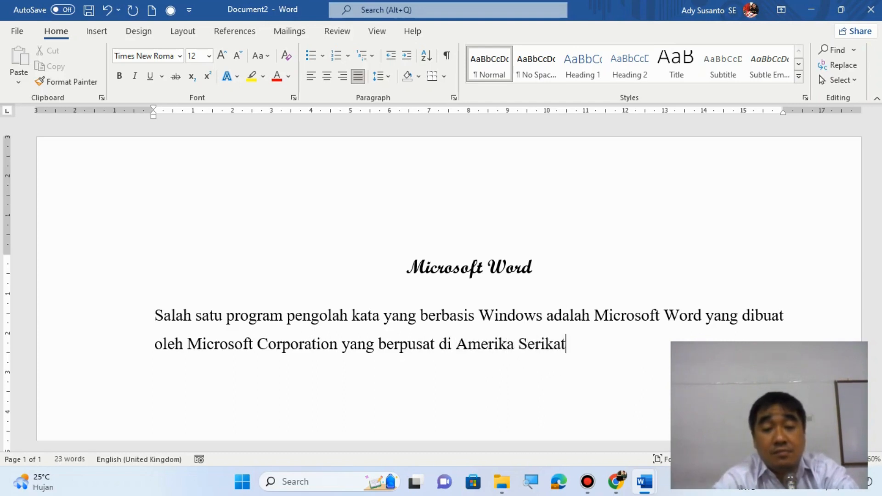
# End the first sentence with a period and add "Program ini memiliki berbagai keunggulan antara lain: lembar kerja yang bisa dibuka".
pyautogui.write('. Progra')
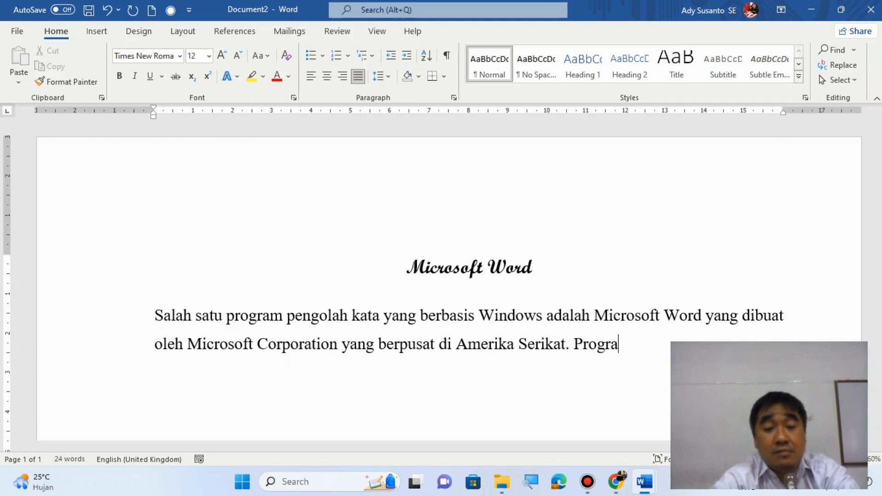
pyautogui.write('m ini m')
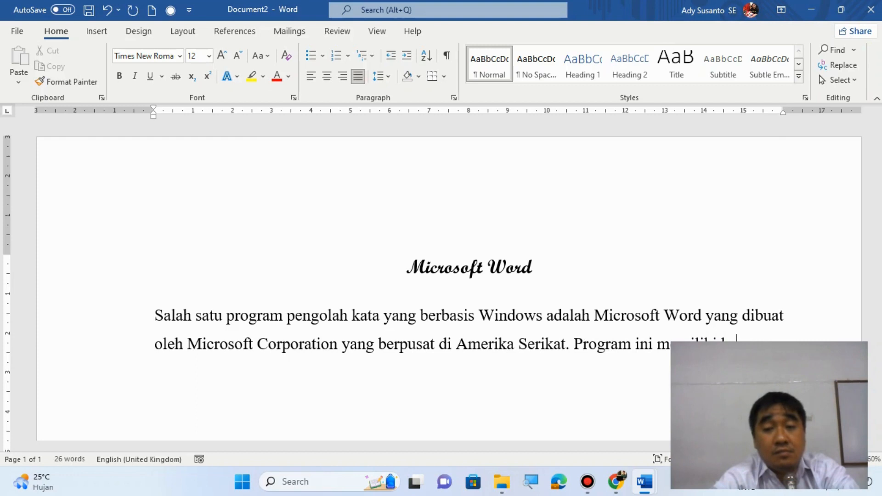
pyautogui.write('erkeunggu')
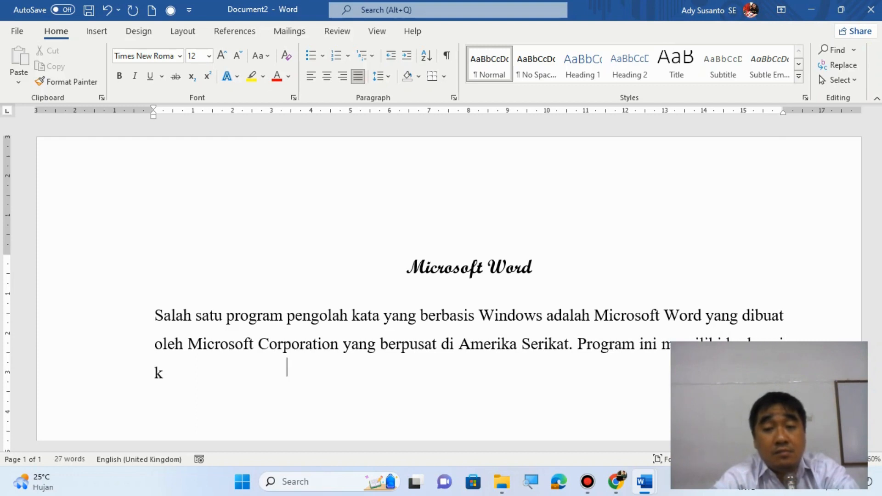
pyautogui.press('BackSpace')
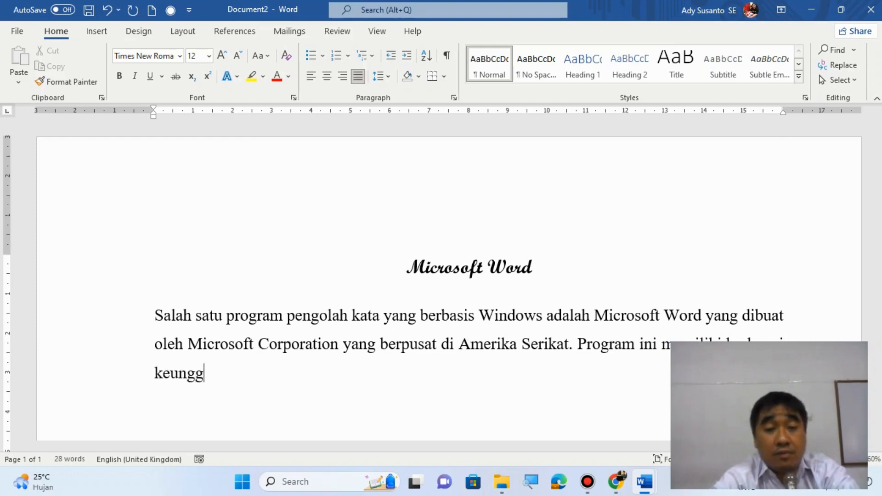
pyautogui.write('ulan ant')
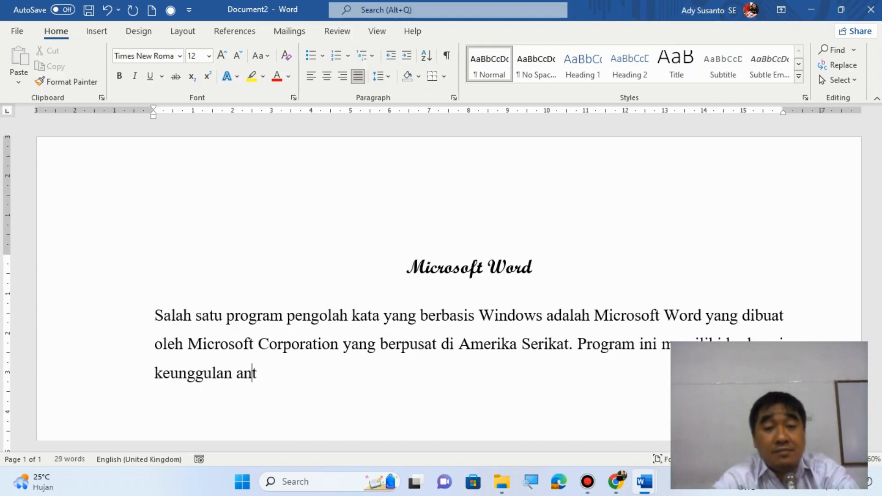
pyautogui.write('ara lain')
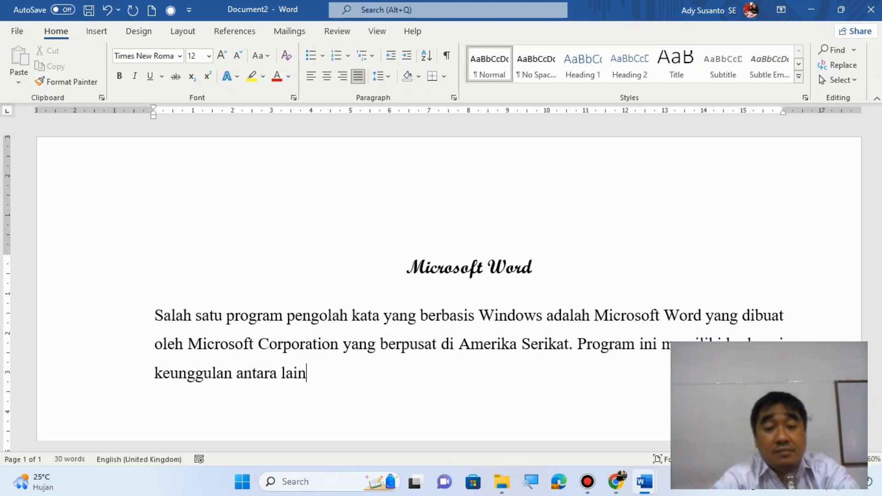
pyautogui.write(': lembar k')
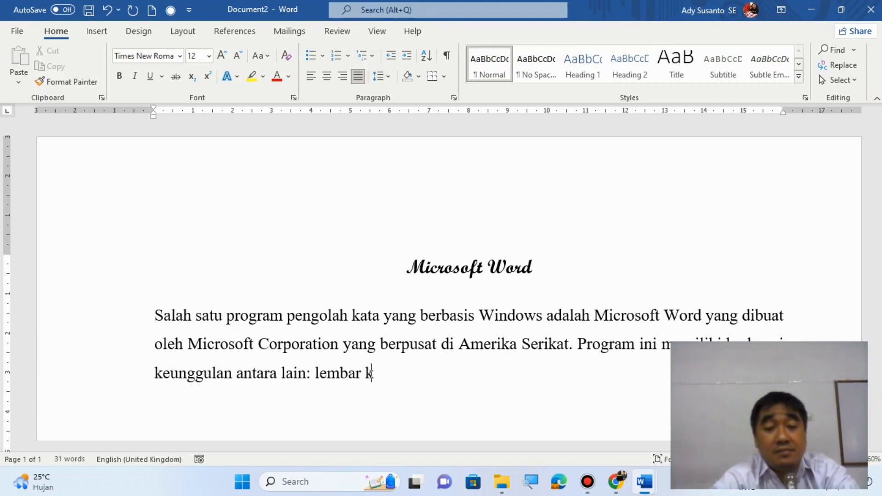
pyautogui.write('erja yang ')
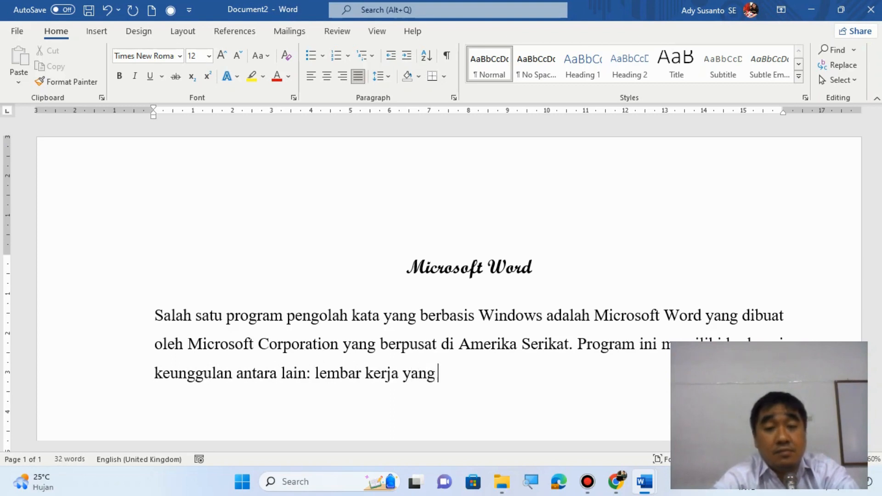
pyautogui.write('bisa dibuka')
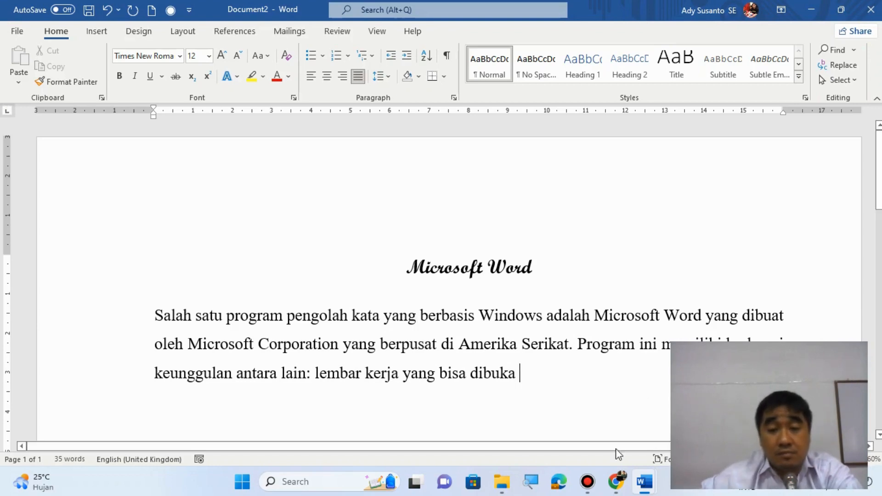
# Check the body text in the PDF and continue the Word paragraph with "dalam suatu saat dalam jumlah tidak terbatas, memproses secara otomatis".
pyautogui.click(622, 492)
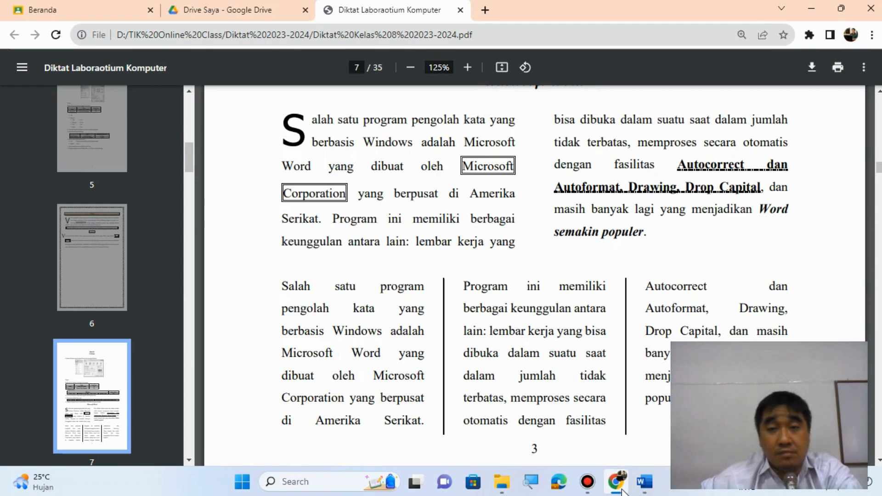
pyautogui.moveTo(645, 482)
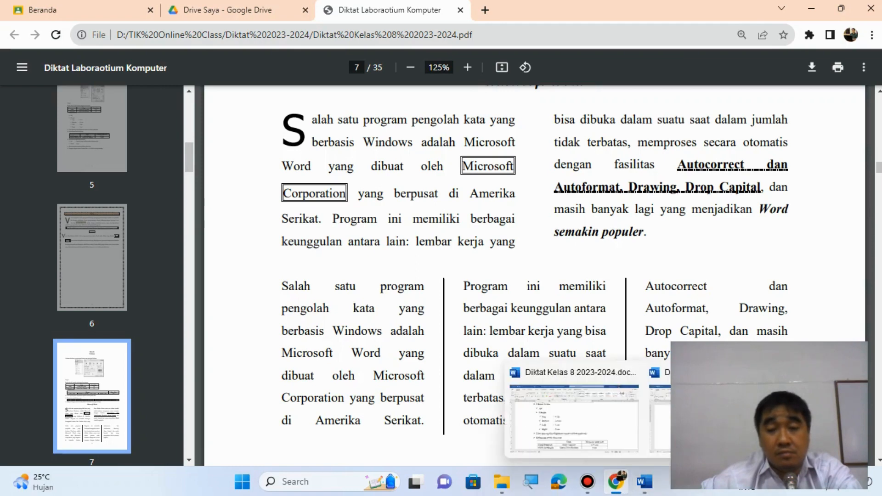
pyautogui.click(630, 436)
pyautogui.write('dalam s')
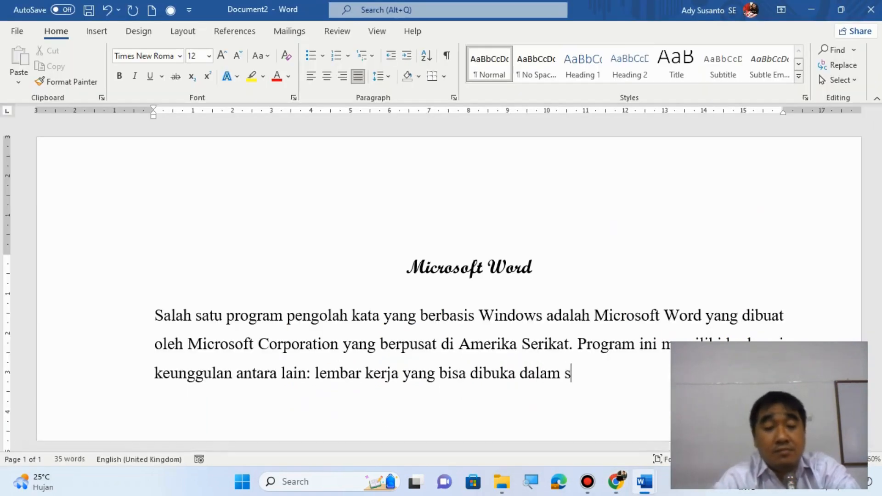
pyautogui.write('uatu saat ')
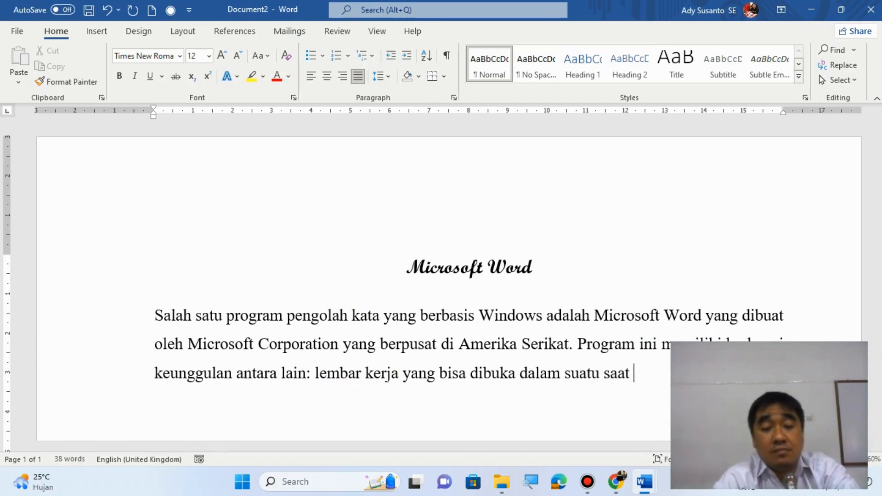
pyautogui.write('dalam')
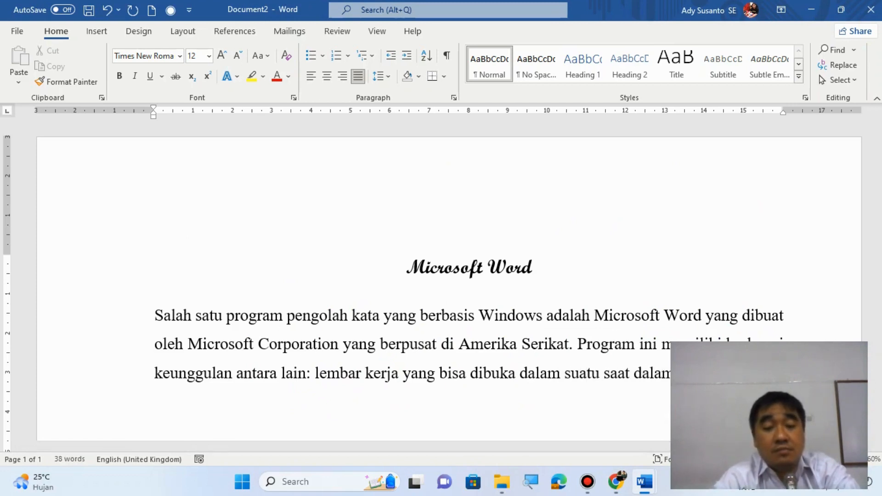
pyautogui.write('terba')
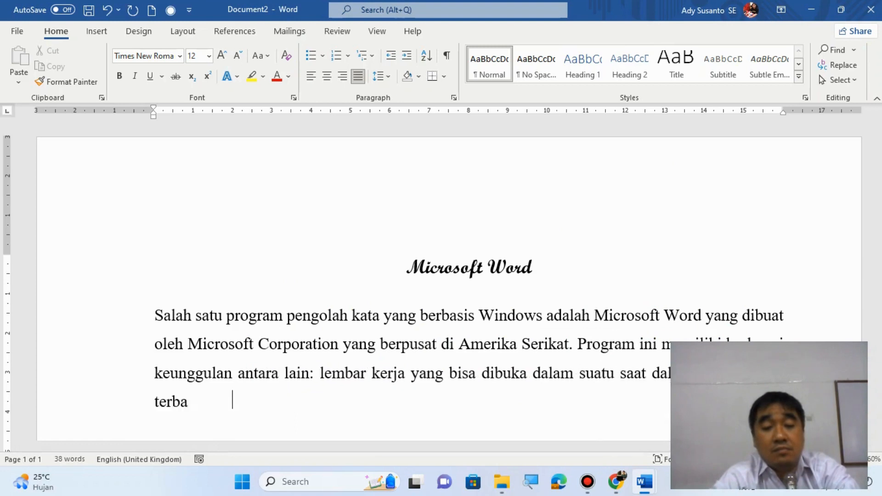
pyautogui.write('tas, mem')
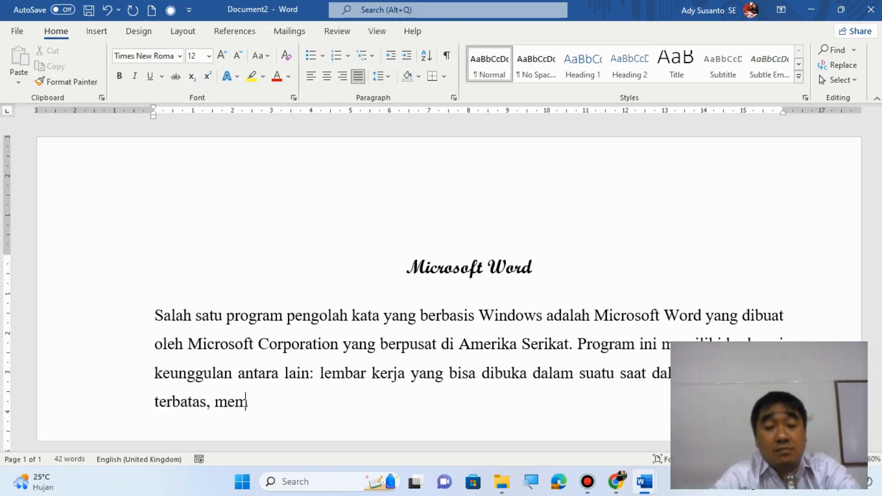
pyautogui.write('proses')
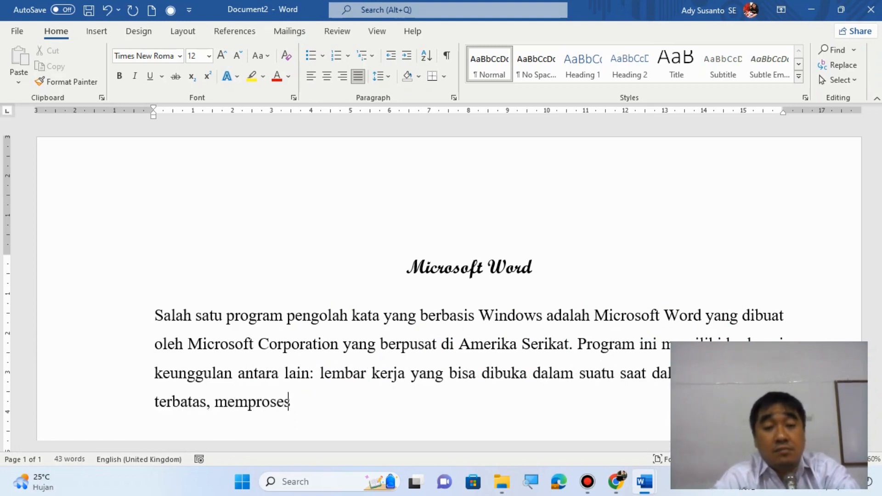
pyautogui.write(' secara otomatis ')
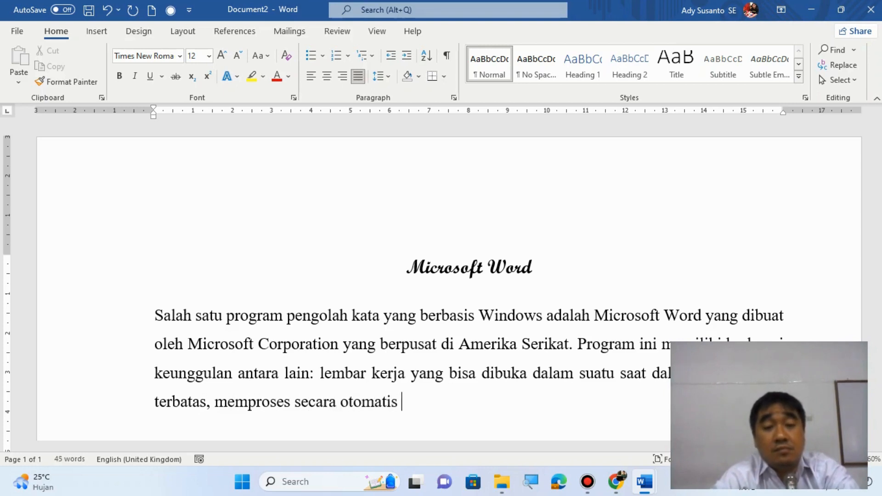
# Continue the sentence with "dengan fasilitas Autocorrect dan Autoformat, Drawing, Drop Capital".
pyautogui.write('dengan ')
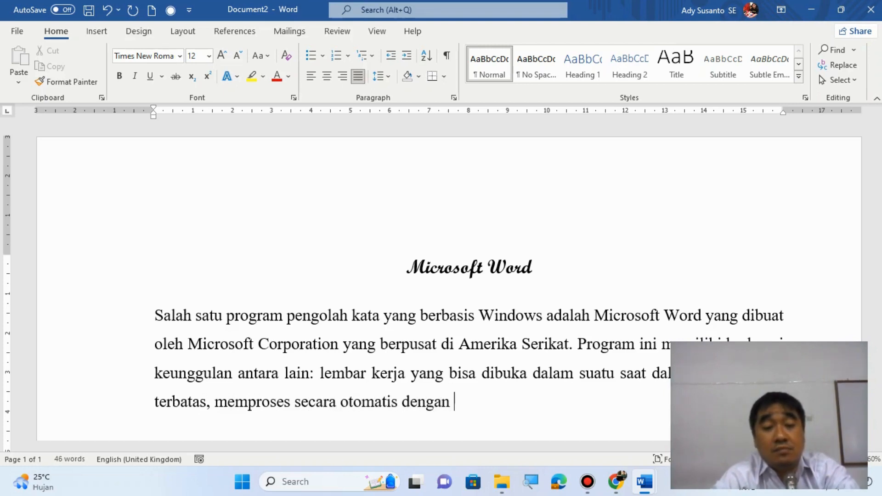
pyautogui.write('fasilitas ')
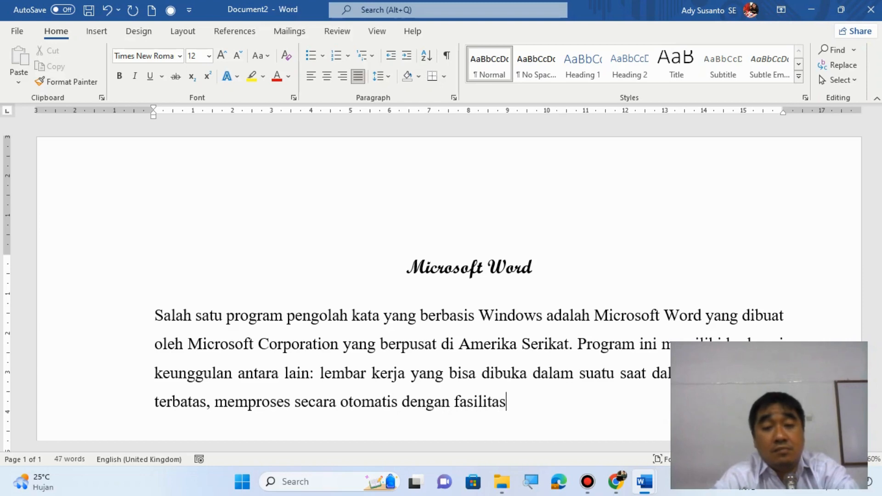
pyautogui.write('Autocorre')
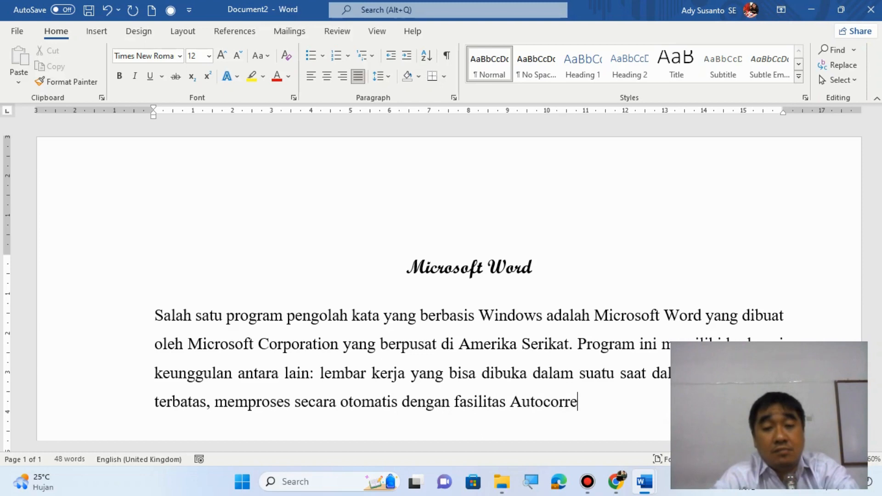
pyautogui.write('ct dan Aut')
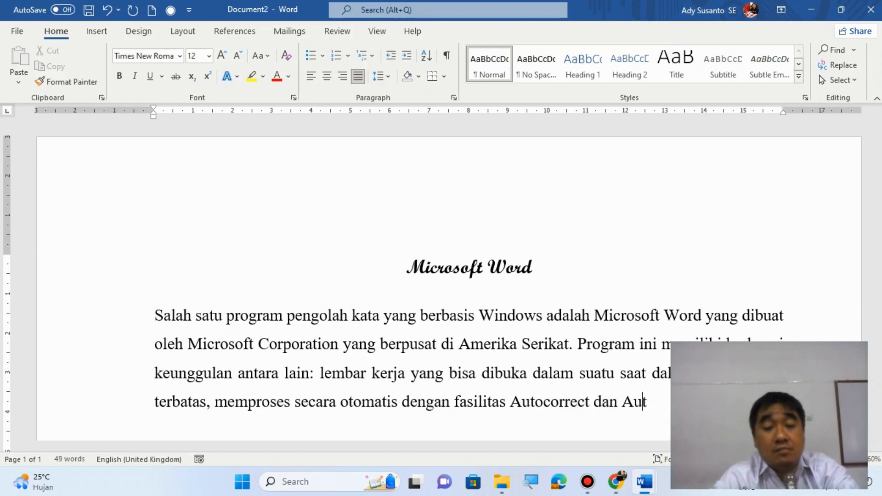
pyautogui.write('ofor')
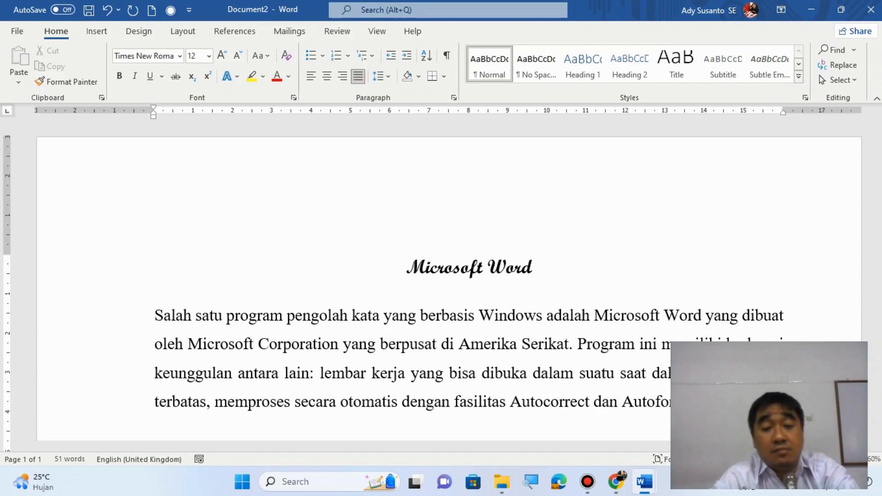
pyautogui.write(' Drop')
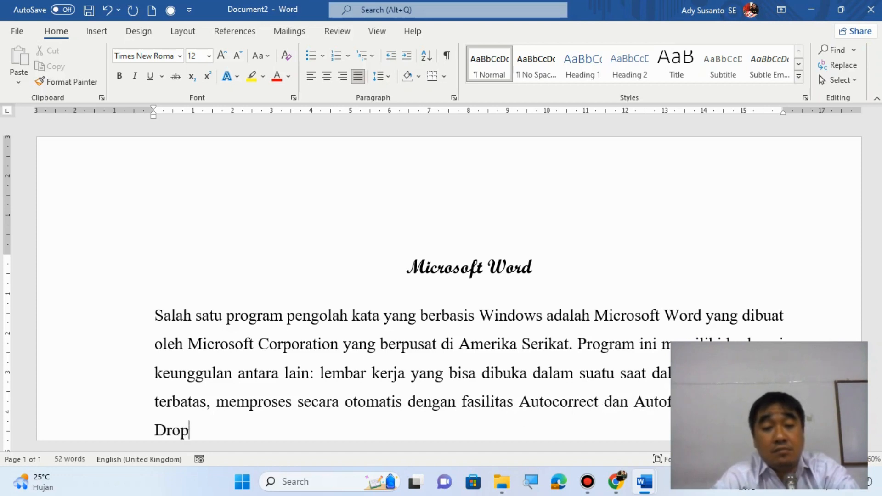
pyautogui.write(' Capita')
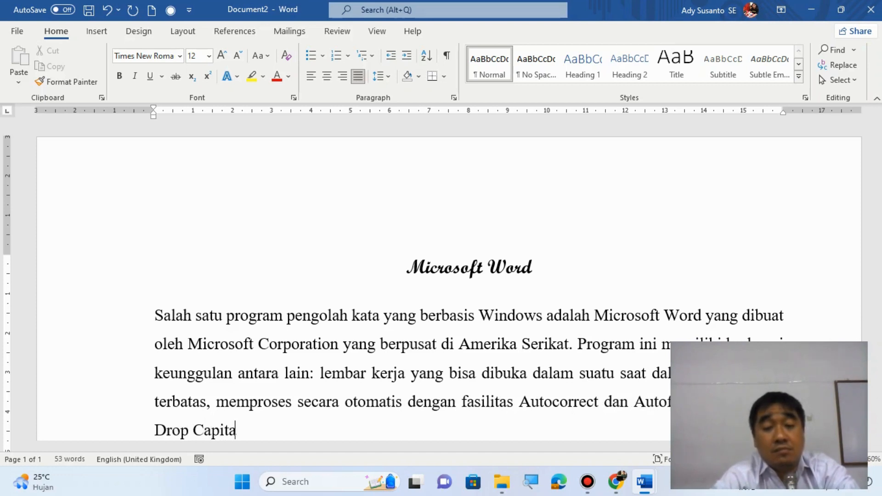
# Finish the paragraph with ", dan masih banyak lagi yang menjadikan Word semakin populer.".
pyautogui.write('l. dan maso')
pyautogui.press('BackSpace')
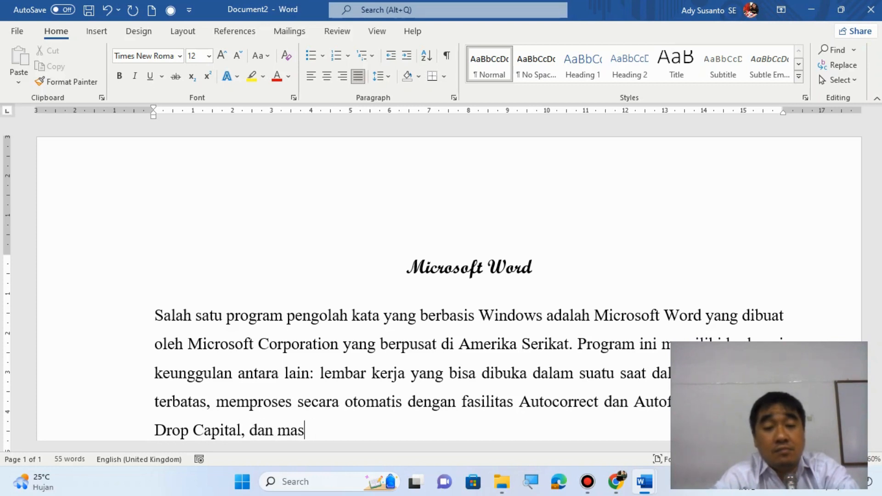
pyautogui.write('iha')
pyautogui.press('BackSpace')
pyautogui.write('b')
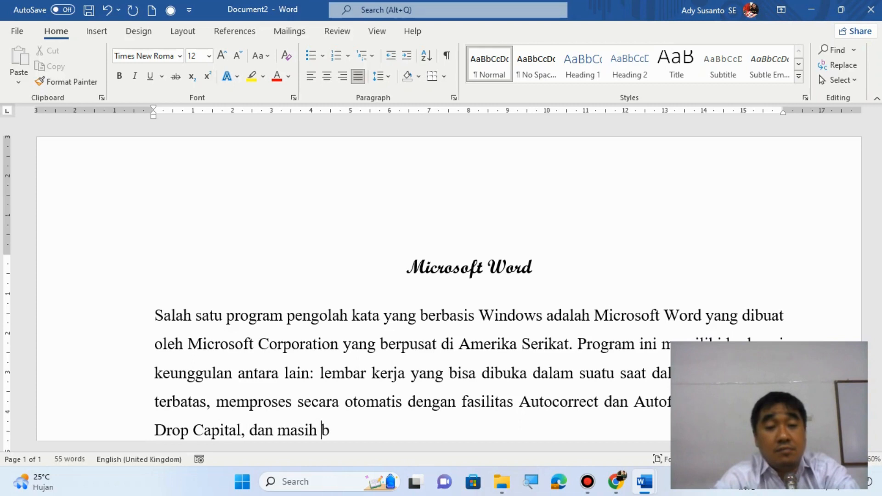
pyautogui.write('anyak lag')
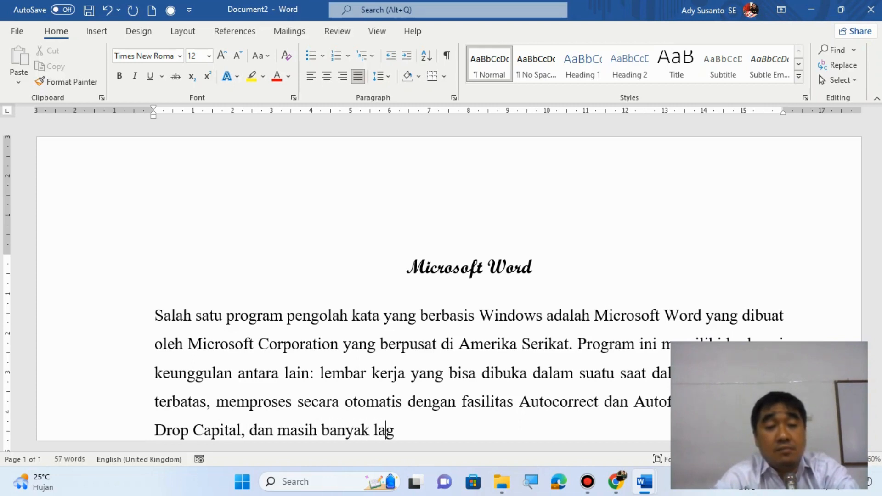
pyautogui.write('i yang ')
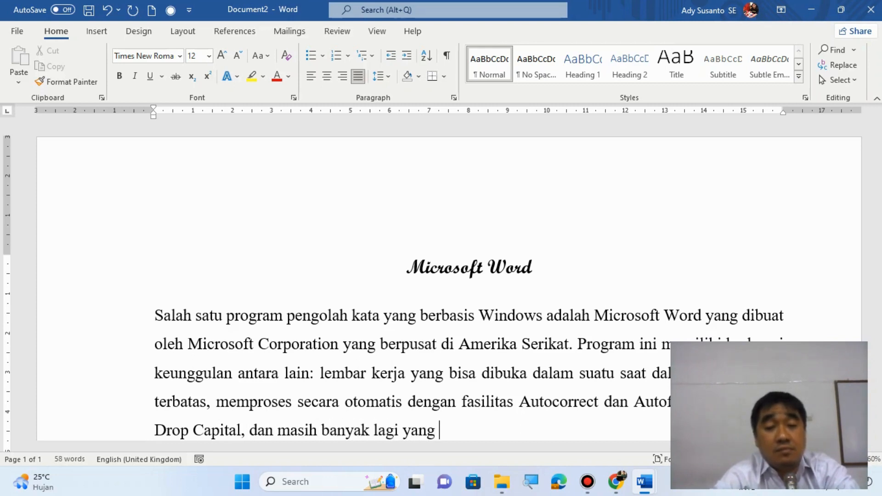
pyautogui.write('menjadikan ')
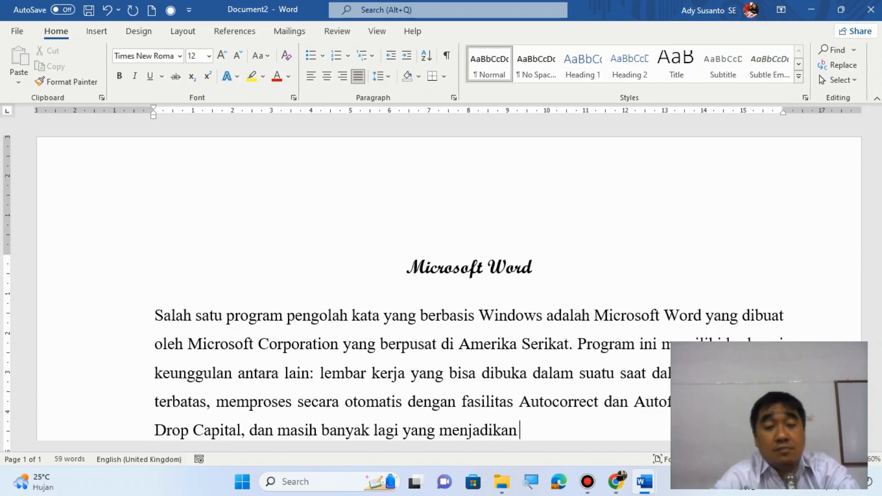
pyautogui.write('Word sem')
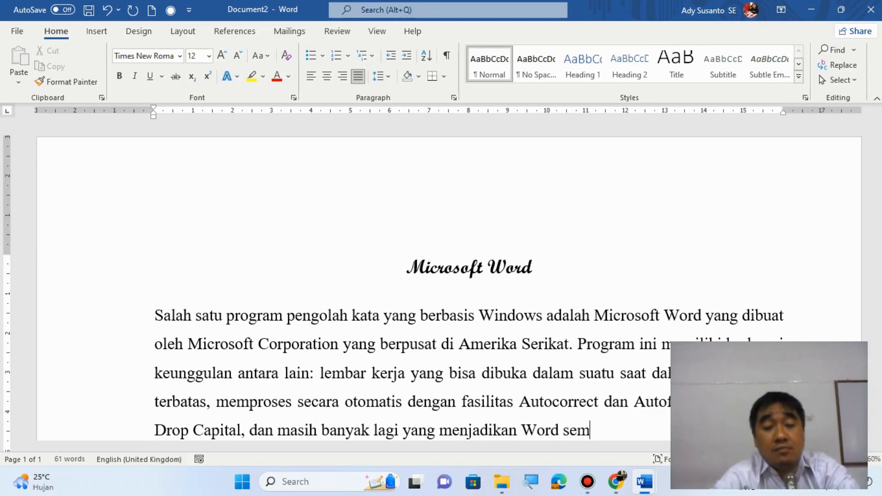
pyautogui.write('akin populer')
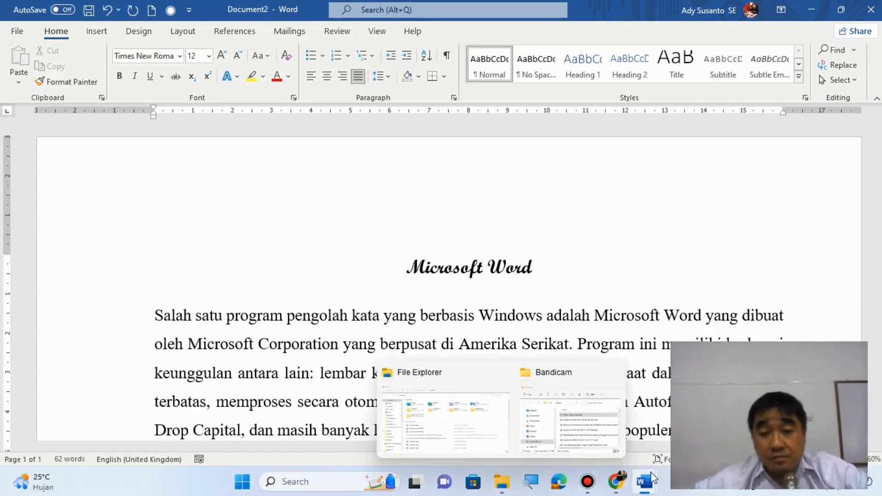
# Check the layout of the two text blocks in the PDF and copy the entire body paragraph in the Word document.
pyautogui.click(627, 487)
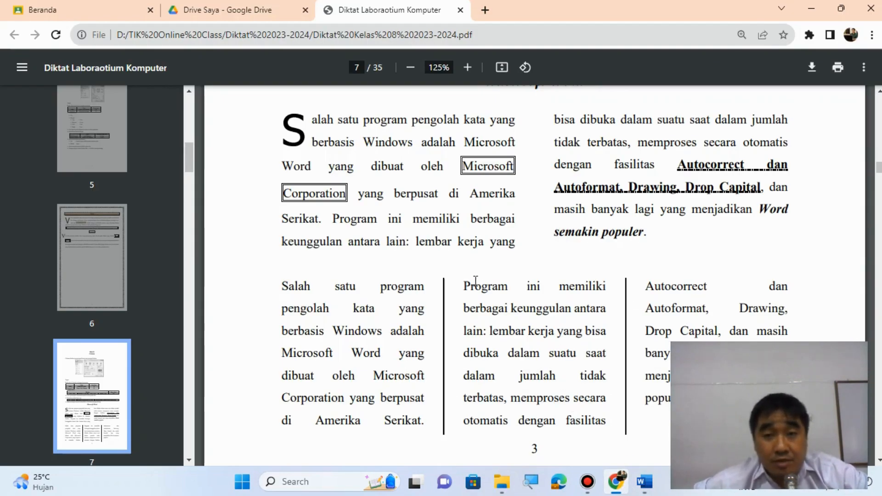
pyautogui.moveTo(647, 487)
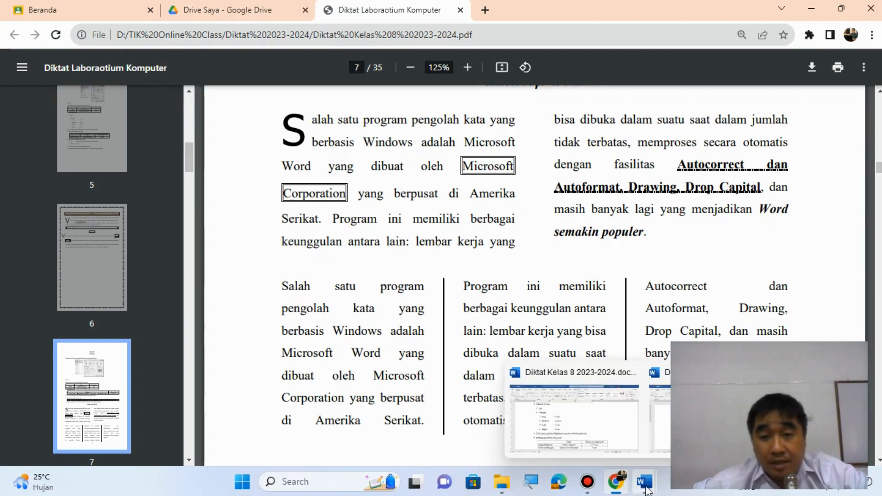
pyautogui.click(696, 406)
pyautogui.scroll(-2, 216, 425)
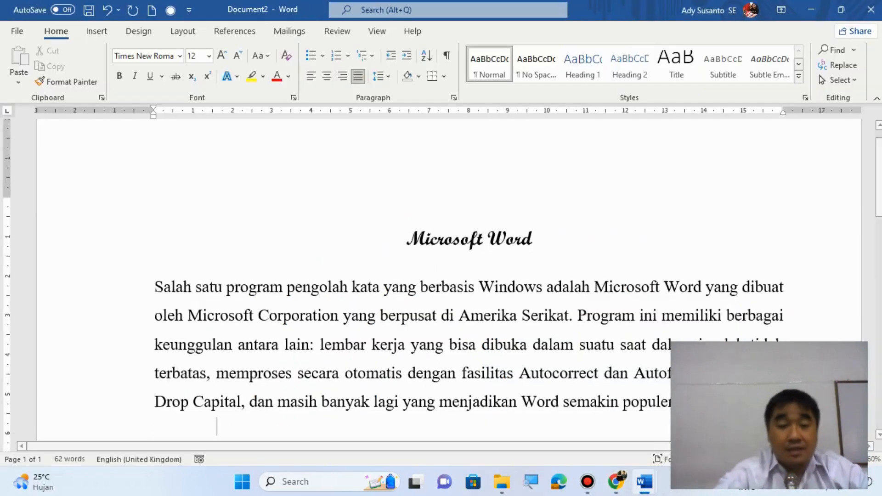
pyautogui.click(611, 486)
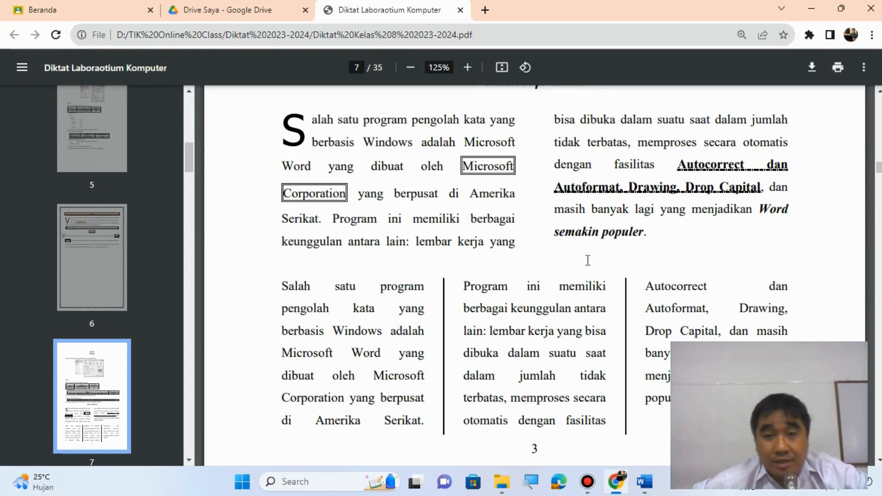
pyautogui.click(644, 482)
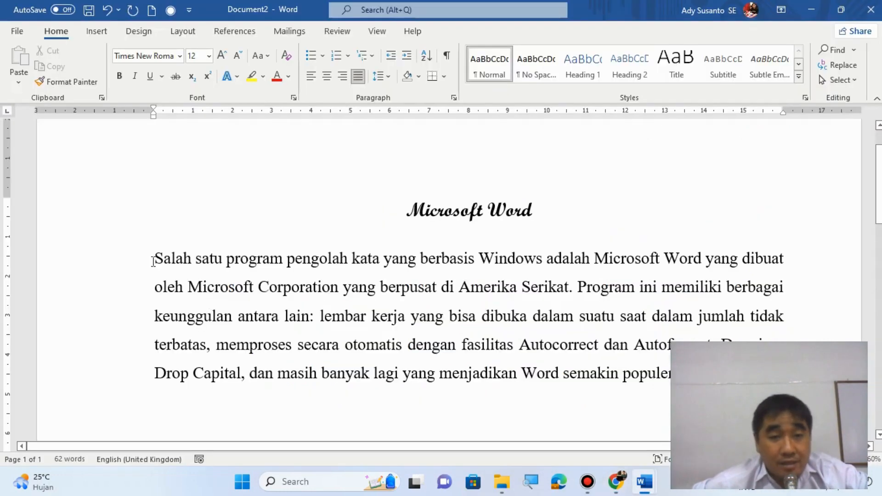
pyautogui.moveTo(152, 257); pyautogui.dragTo(707, 373)
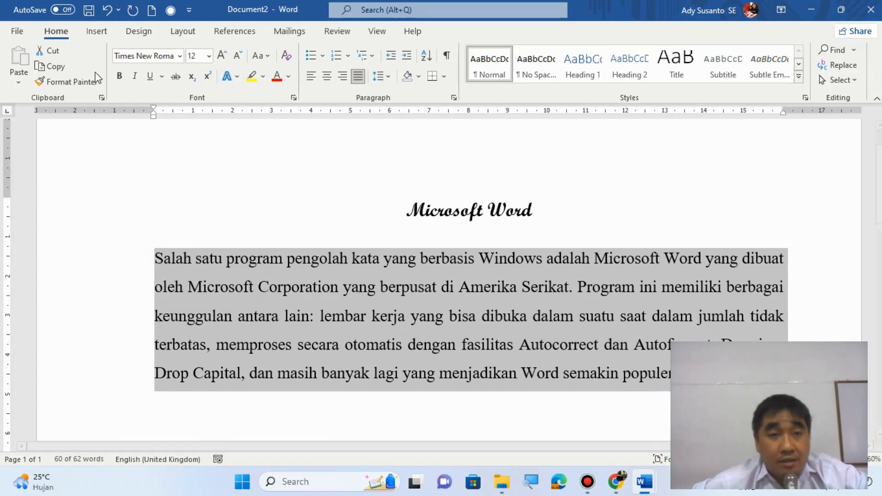
pyautogui.click(56, 69)
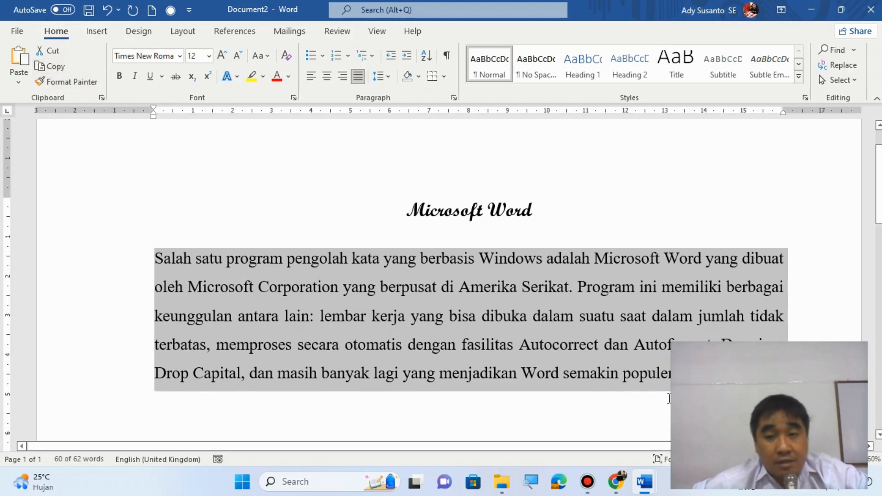
# Paste the copied paragraph on a new line directly below the first body paragraph.
pyautogui.click(707, 374)
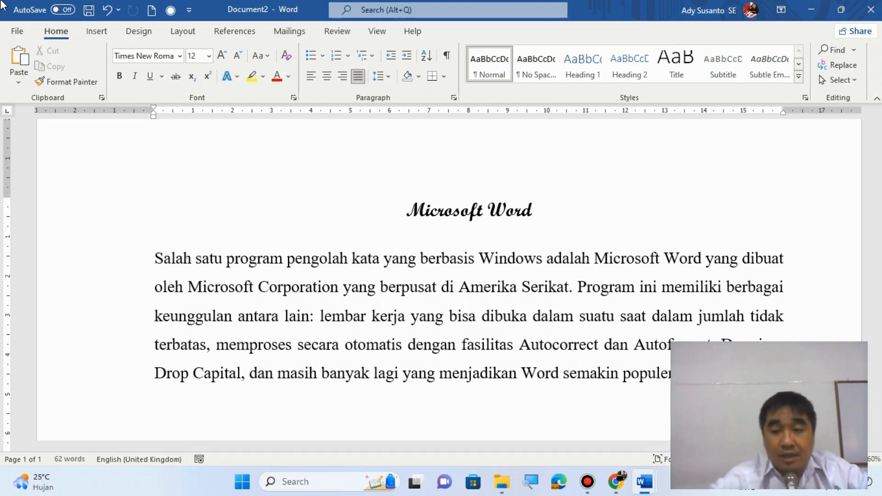
pyautogui.press('Return')
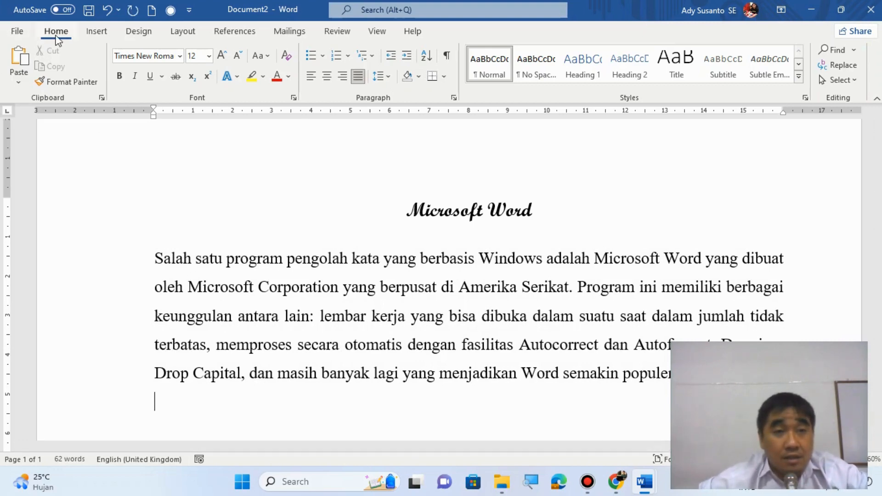
pyautogui.click(20, 58)
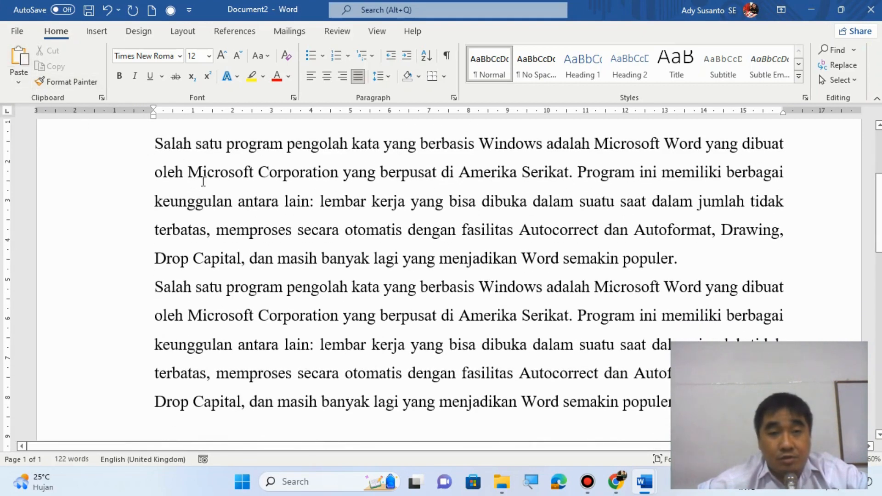
# Split the first body paragraph into two columns without a separator line, checking the handout for the layout.
pyautogui.moveTo(155, 142); pyautogui.dragTo(684, 260)
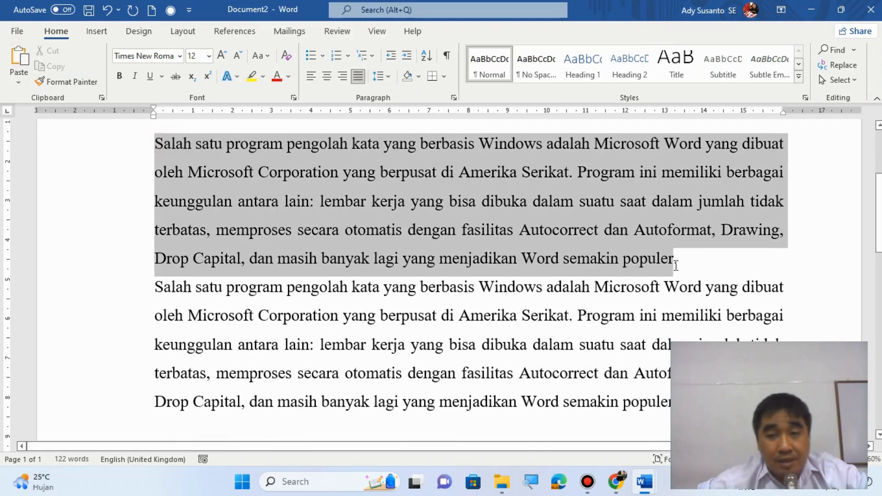
pyautogui.moveTo(685, 271); pyautogui.dragTo(681, 270)
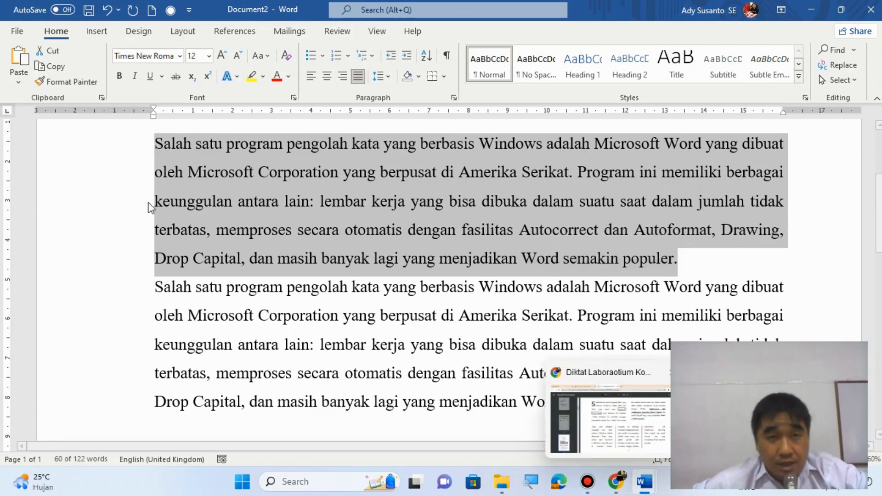
pyautogui.click(616, 481)
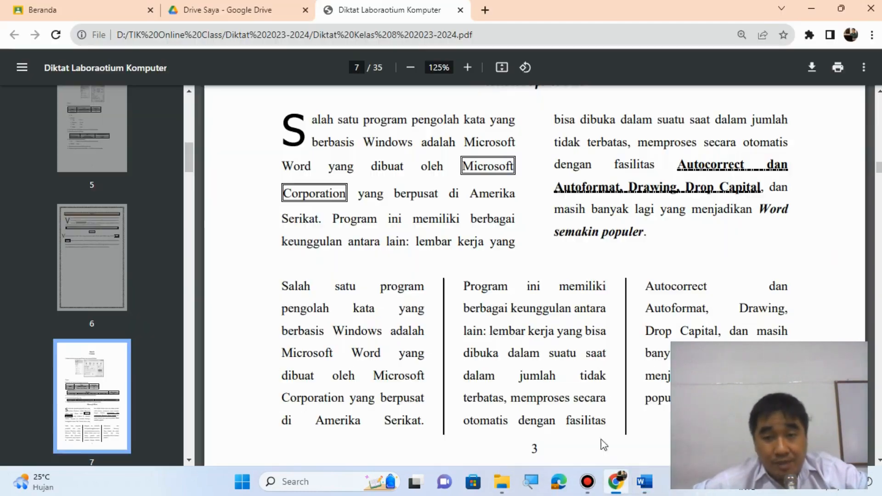
pyautogui.scroll(2, 537, 350)
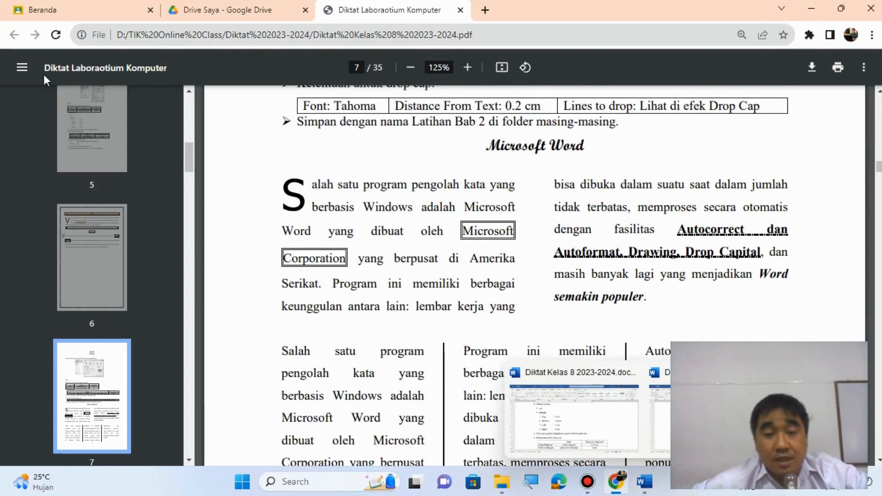
pyautogui.click(649, 480)
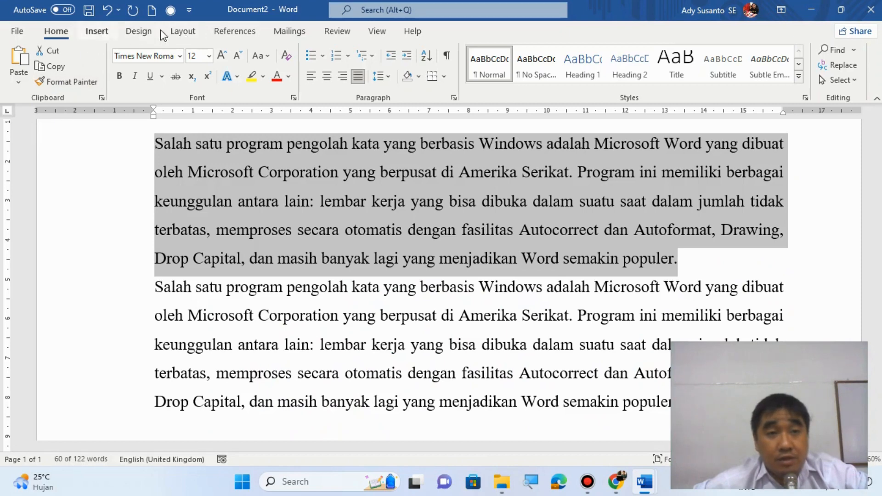
pyautogui.click(183, 32)
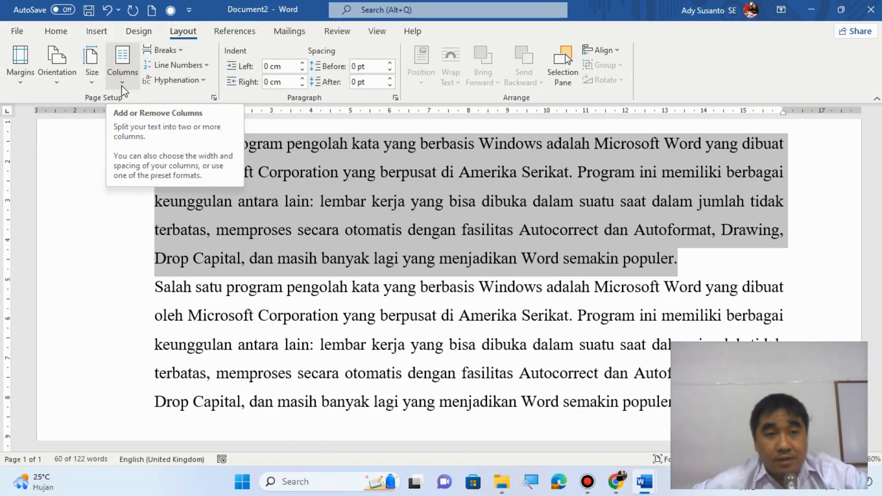
pyautogui.click(123, 88)
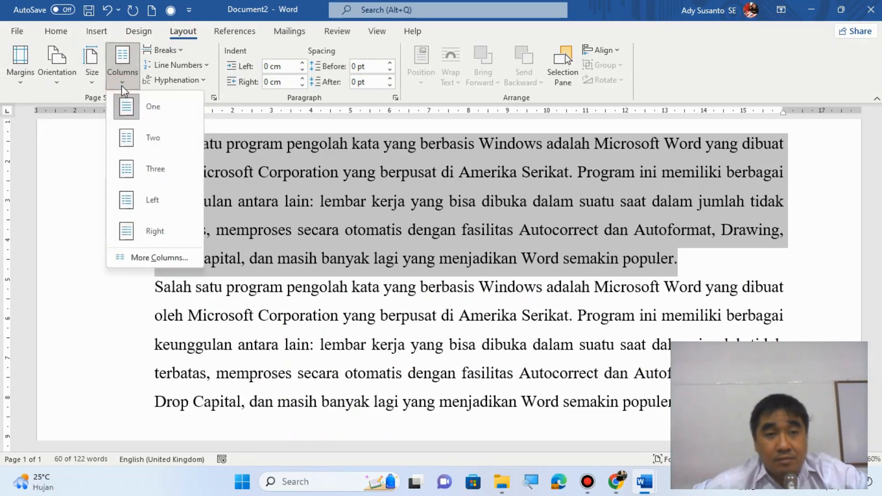
pyautogui.click(145, 258)
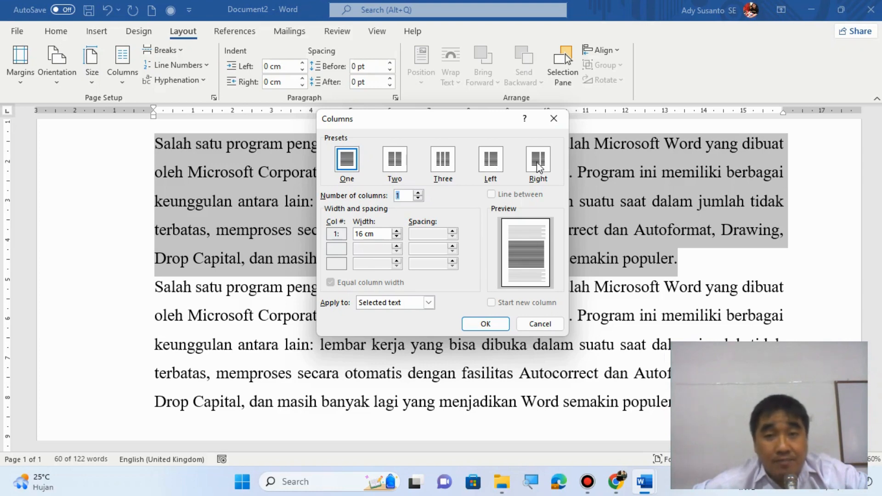
pyautogui.click(396, 169)
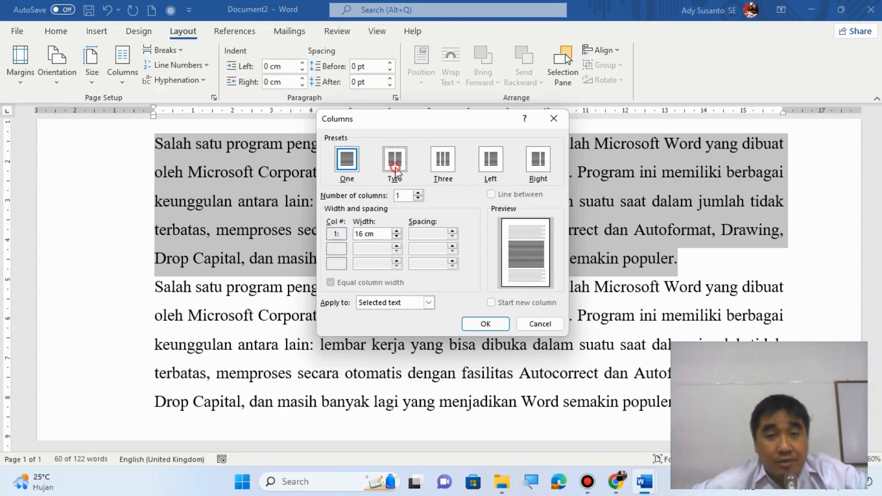
pyautogui.click(485, 324)
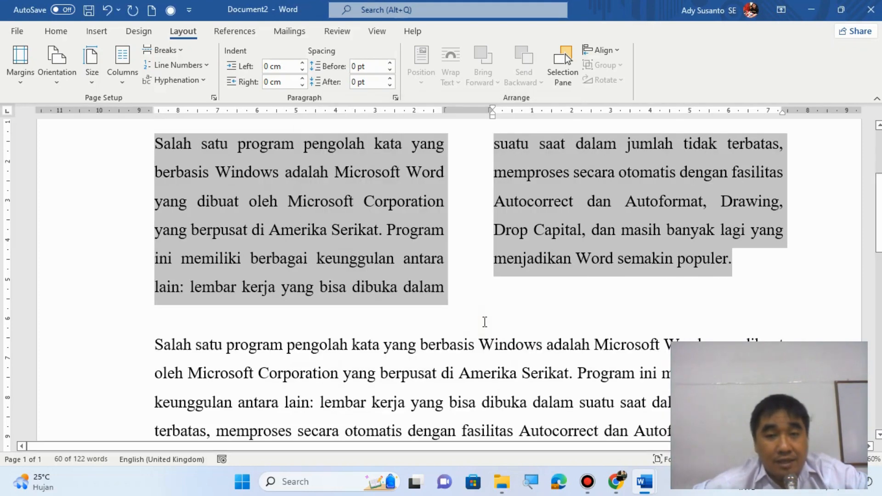
# Format the second body paragraph as three equal columns with a line between them, following the handout's layout.
pyautogui.scroll(-3, 451, 315)
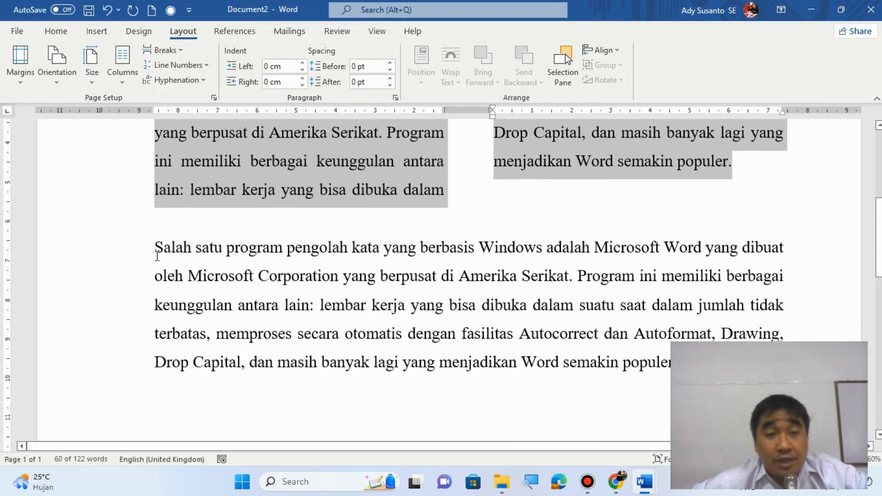
pyautogui.moveTo(154, 248); pyautogui.dragTo(702, 363)
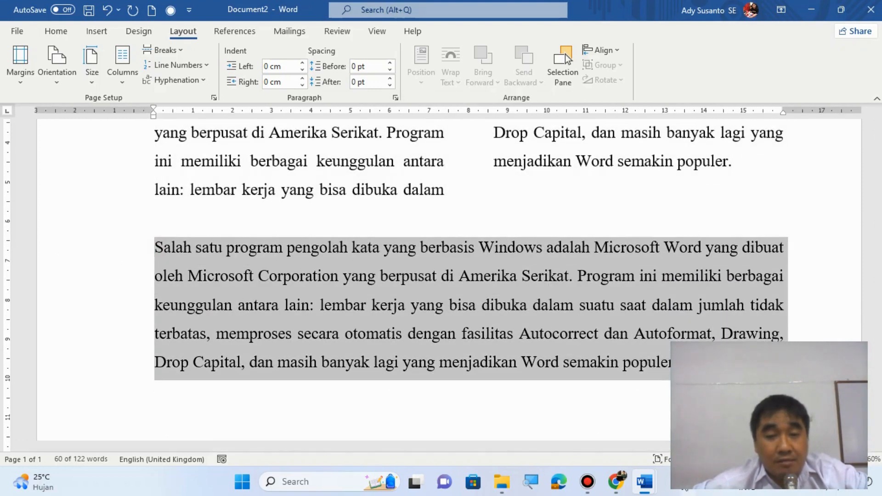
pyautogui.moveTo(633, 471)
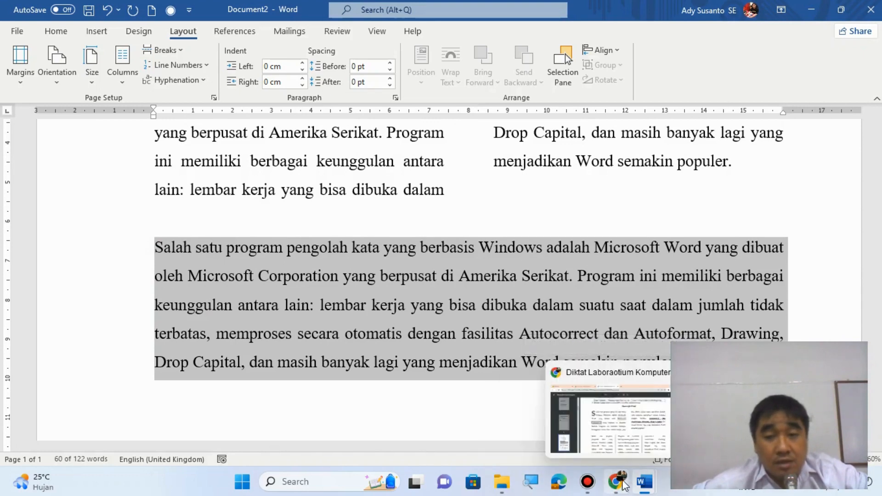
pyautogui.click(621, 463)
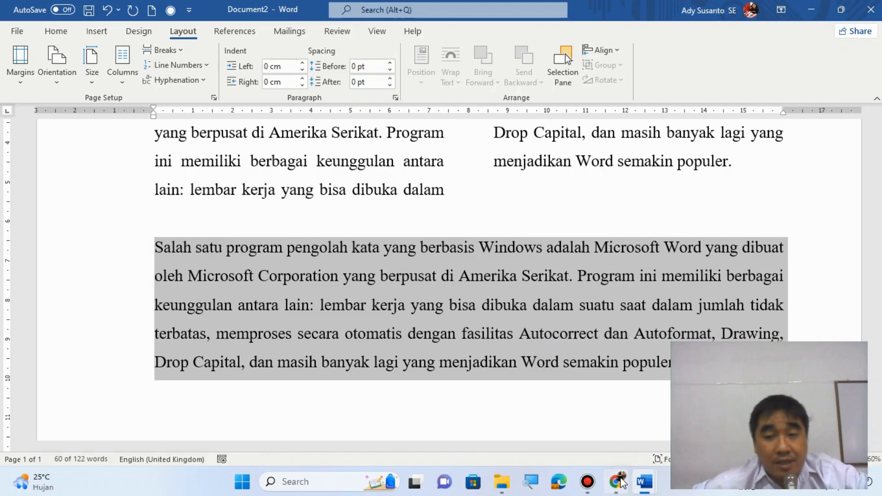
pyautogui.scroll(-3, 579, 366)
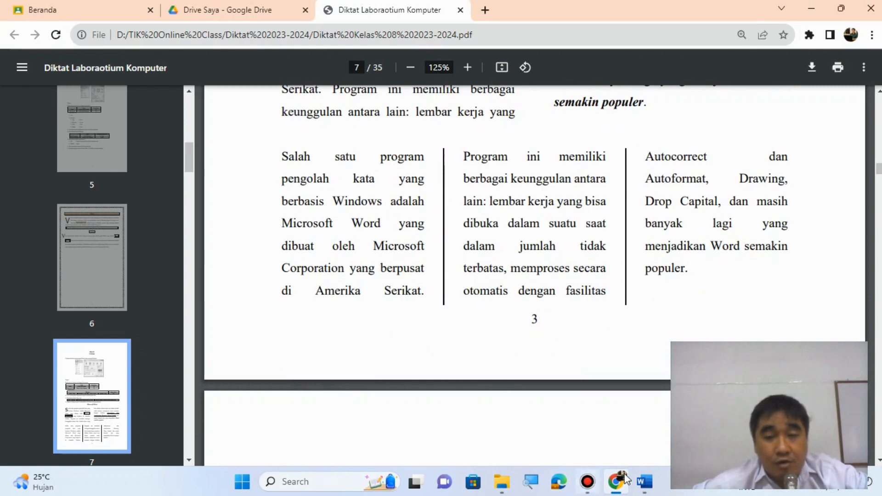
pyautogui.moveTo(647, 490)
pyautogui.click(526, 367)
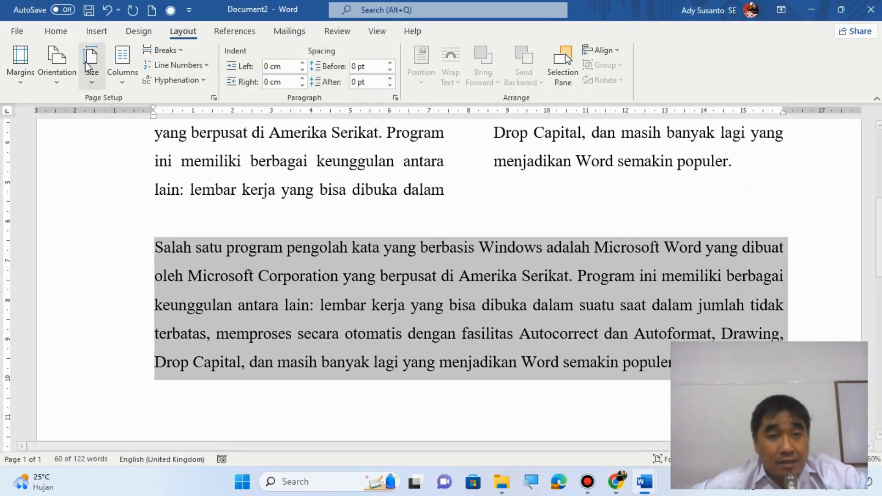
pyautogui.click(121, 85)
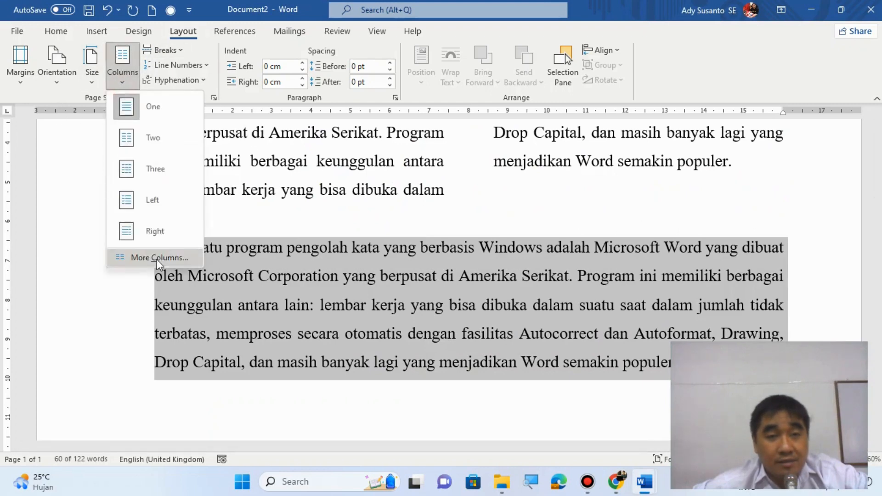
pyautogui.click(156, 260)
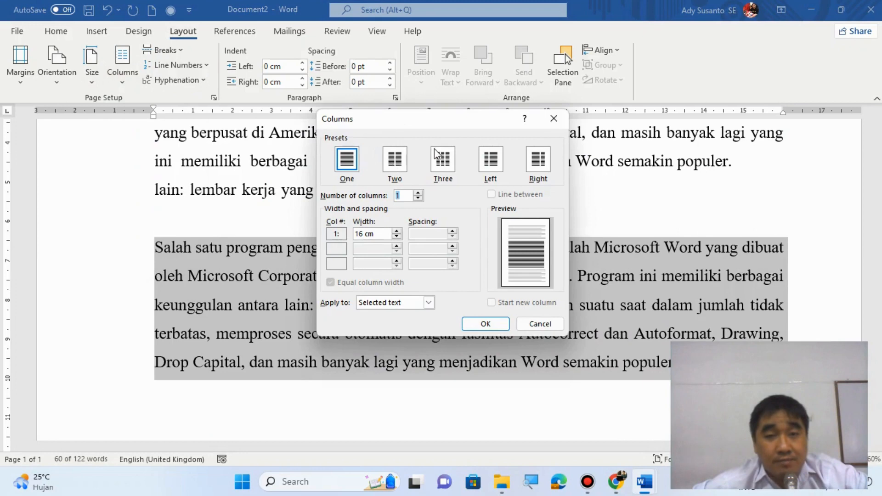
pyautogui.click(440, 160)
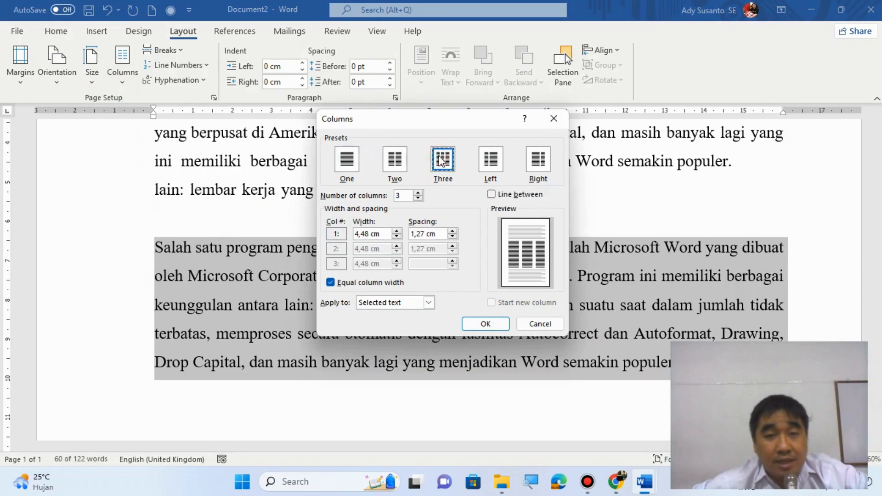
pyautogui.click(492, 195)
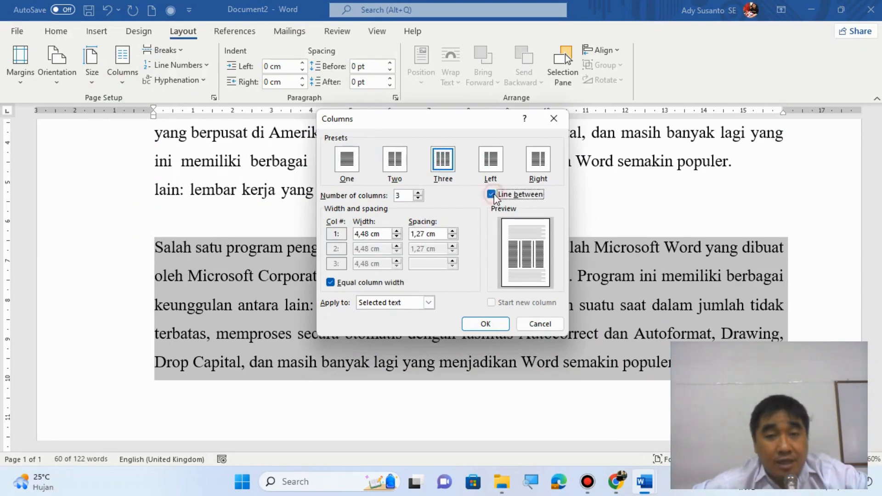
pyautogui.click(499, 323)
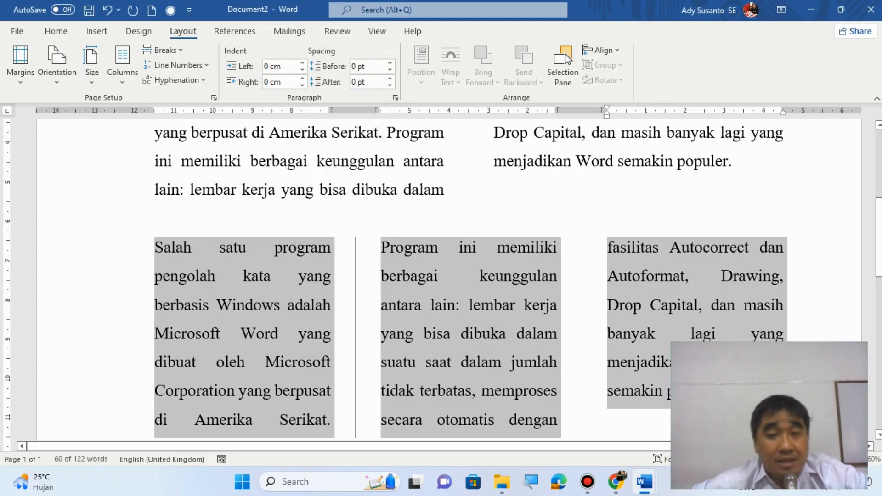
# Compare the column layout of both paragraphs with the exercise text in the PDF handout.
pyautogui.click(618, 216)
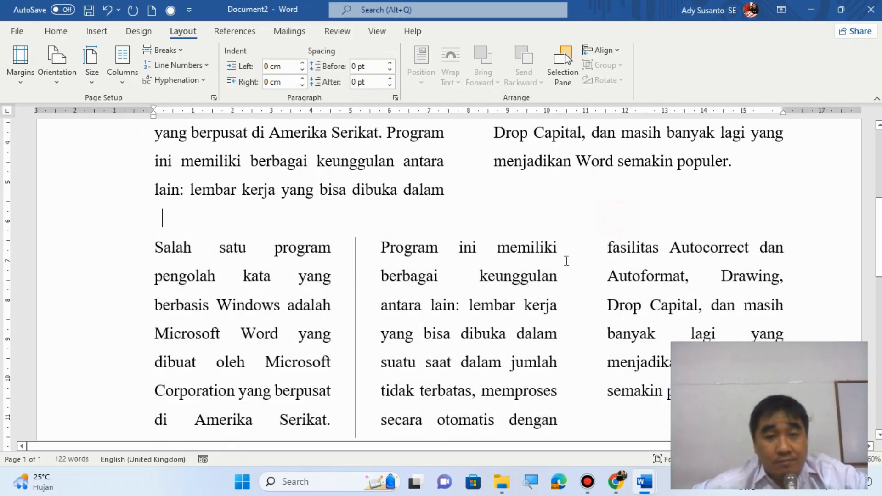
pyautogui.scroll(4, 565, 257)
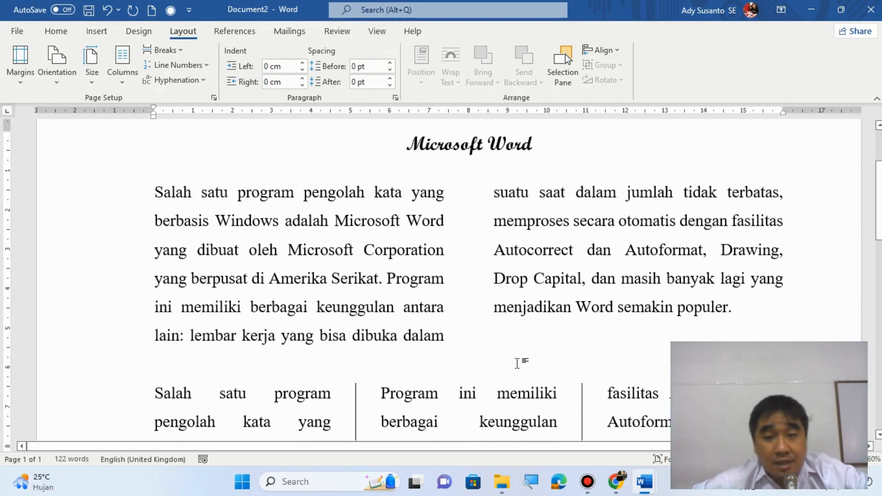
pyautogui.scroll(-2, 517, 360)
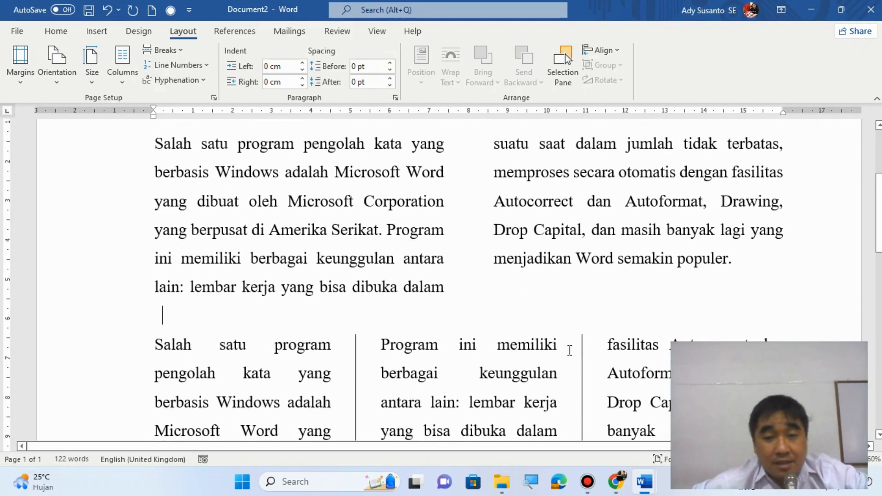
pyautogui.click(609, 481)
pyautogui.scroll(3, 311, 225)
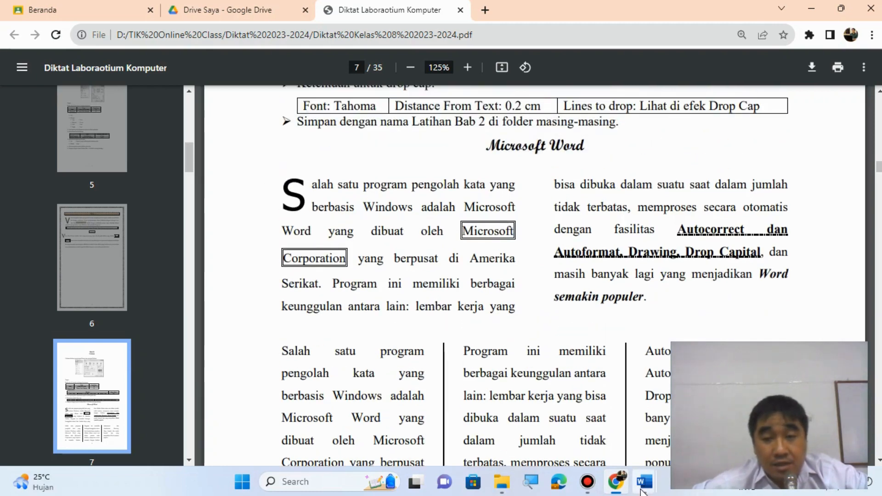
pyautogui.moveTo(644, 481)
pyautogui.click(659, 408)
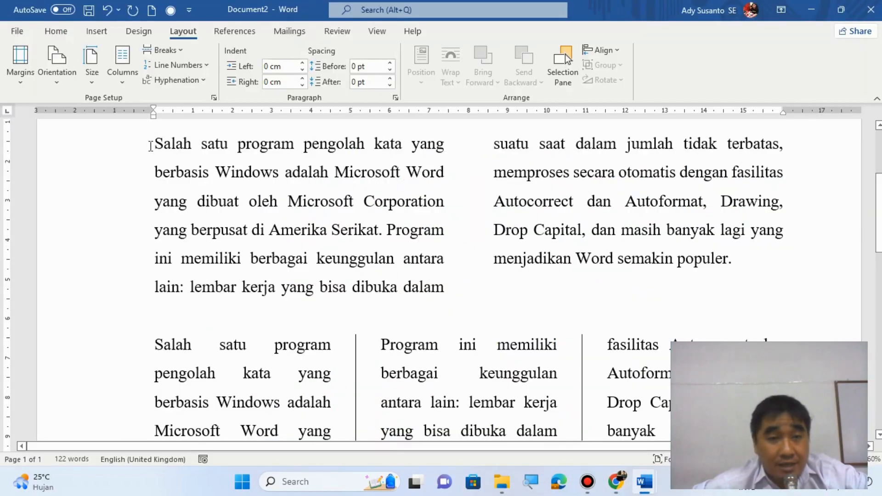
pyautogui.doubleClick(156, 144)
pyautogui.moveTo(158, 143); pyautogui.dragTo(178, 139)
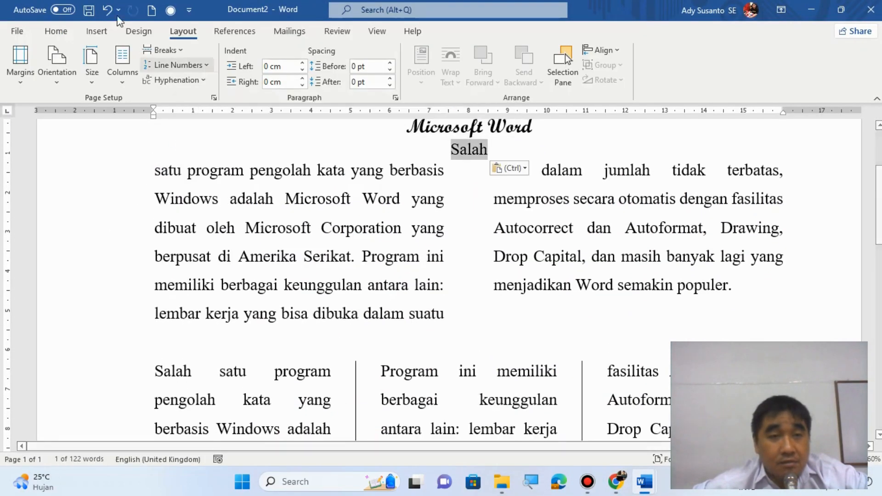
pyautogui.click(103, 13)
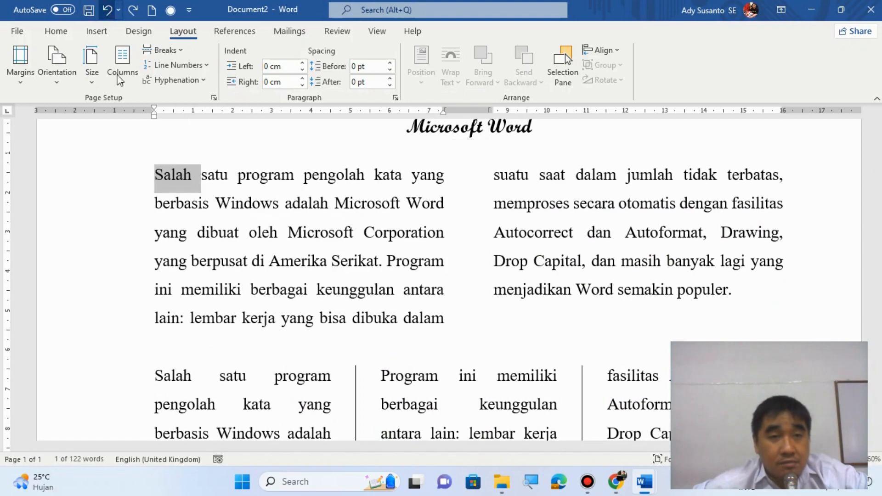
# Set up a drop cap in the Dropped position for the letter S opening the first body paragraph, checking the handout's example.
pyautogui.click(171, 175)
pyautogui.moveTo(155, 175); pyautogui.dragTo(164, 177)
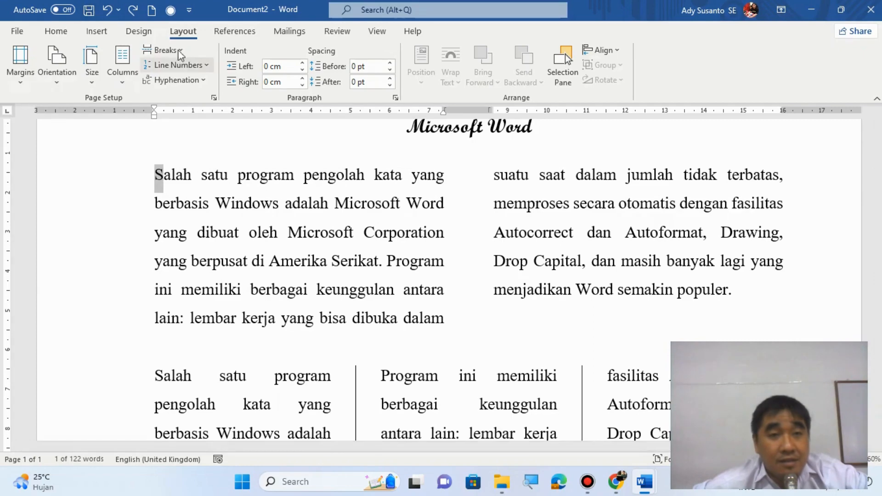
pyautogui.click(96, 32)
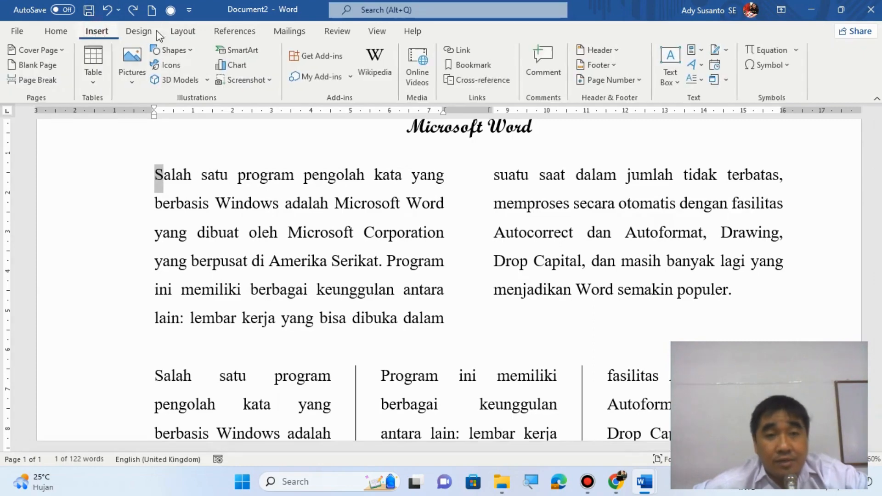
pyautogui.click(694, 79)
pyautogui.click(726, 193)
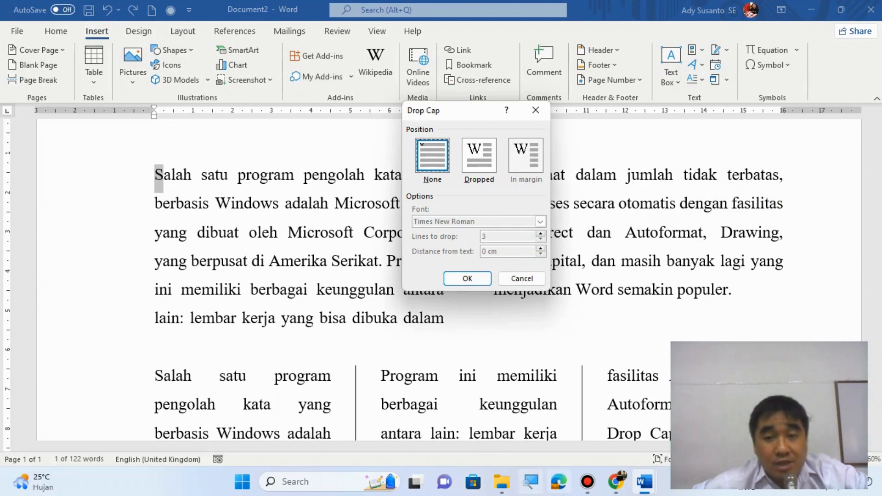
pyautogui.click(616, 482)
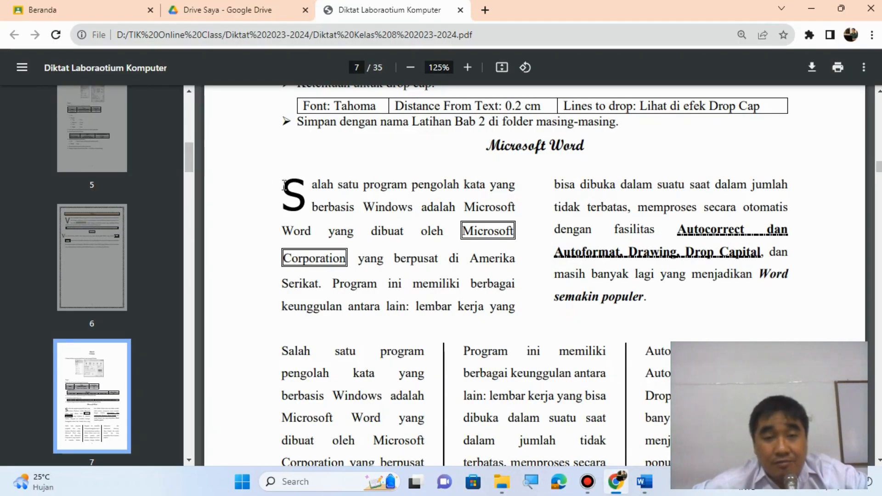
pyautogui.moveTo(645, 482)
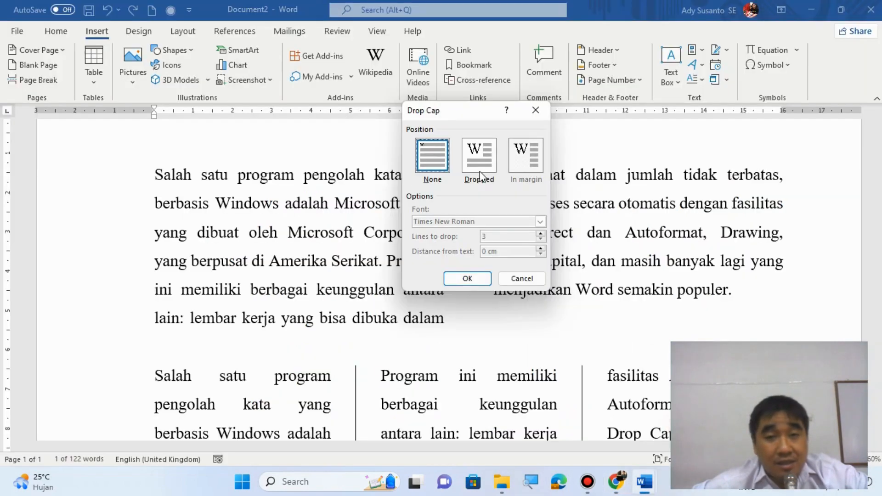
pyautogui.click(482, 171)
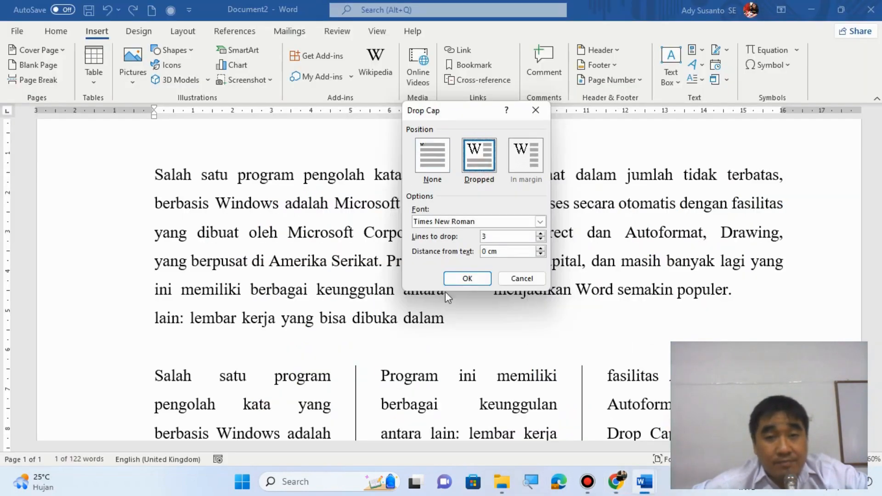
# Look up the drop cap requirements in the PDF handout and set the drop cap's font to Tahoma.
pyautogui.click(617, 481)
pyautogui.scroll(3, 576, 309)
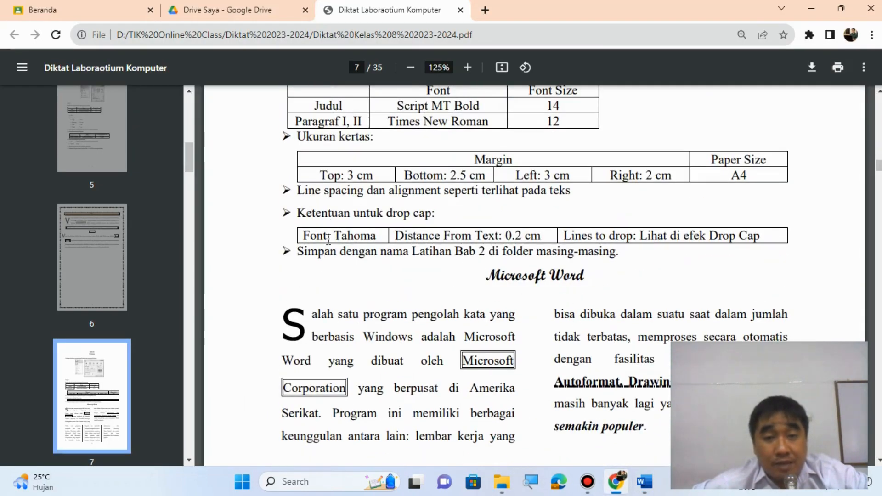
pyautogui.click(645, 482)
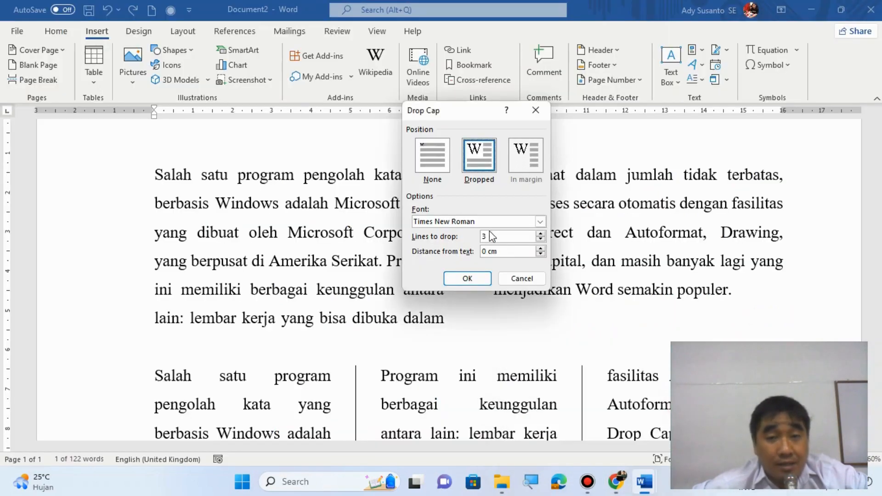
pyautogui.click(540, 222)
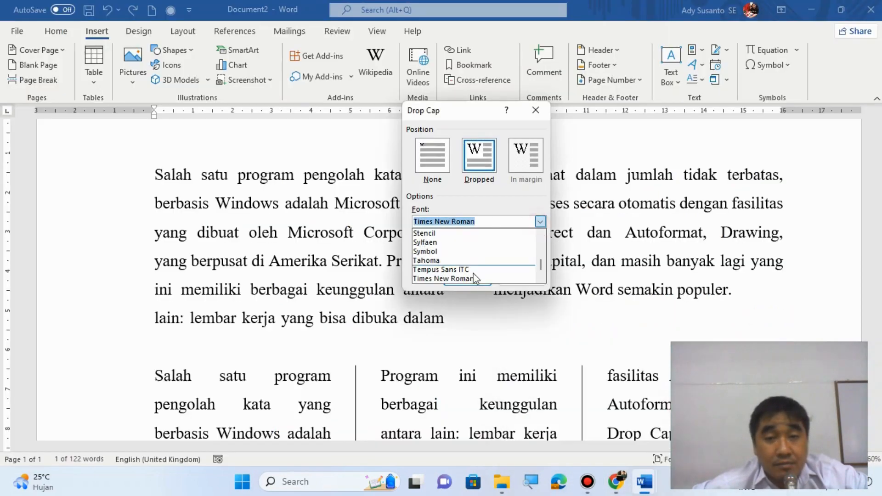
pyautogui.click(473, 260)
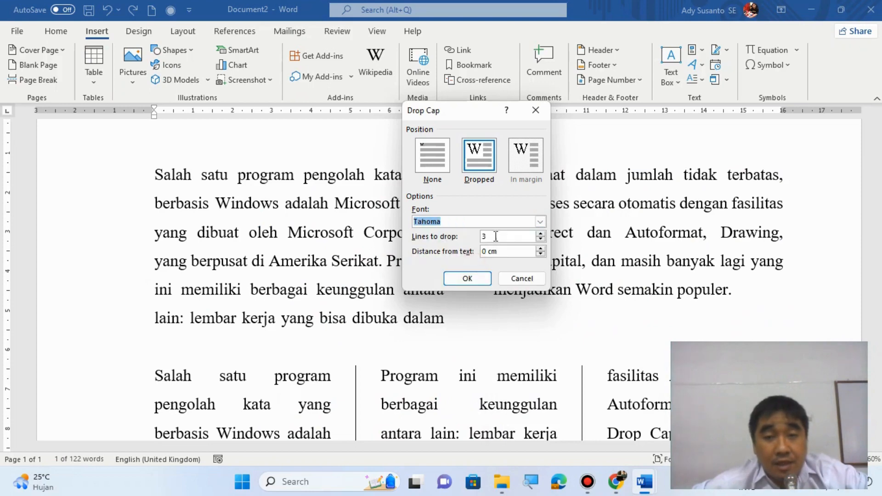
# Set the drop cap's lines to drop to 2, checking the letter's height in the handout's example.
pyautogui.click(614, 482)
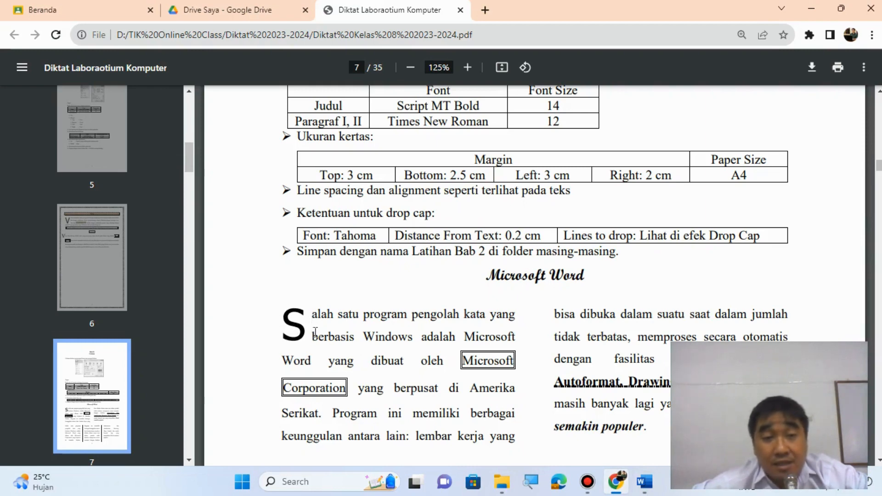
pyautogui.click(645, 481)
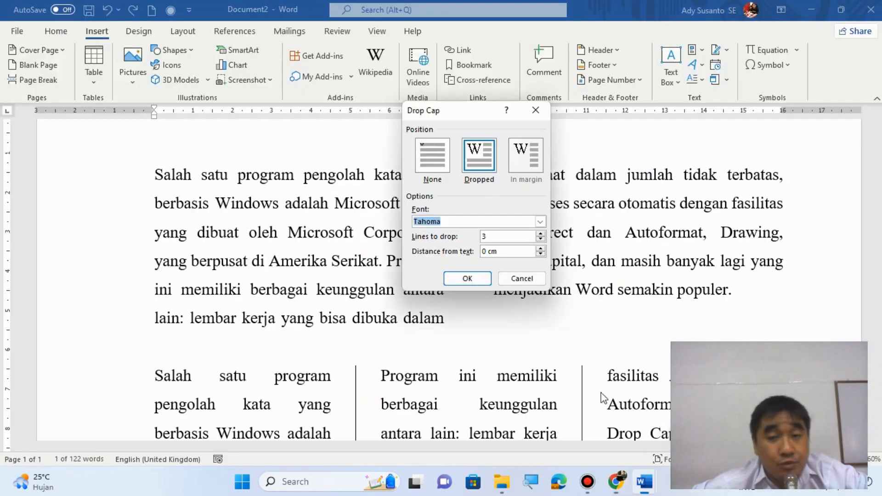
pyautogui.click(540, 233)
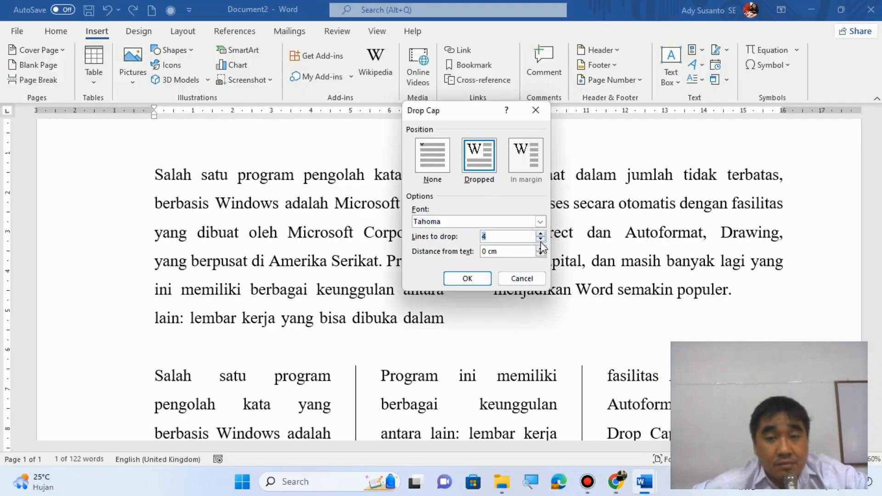
pyautogui.click(540, 239)
pyautogui.click(540, 239)
pyautogui.click(614, 482)
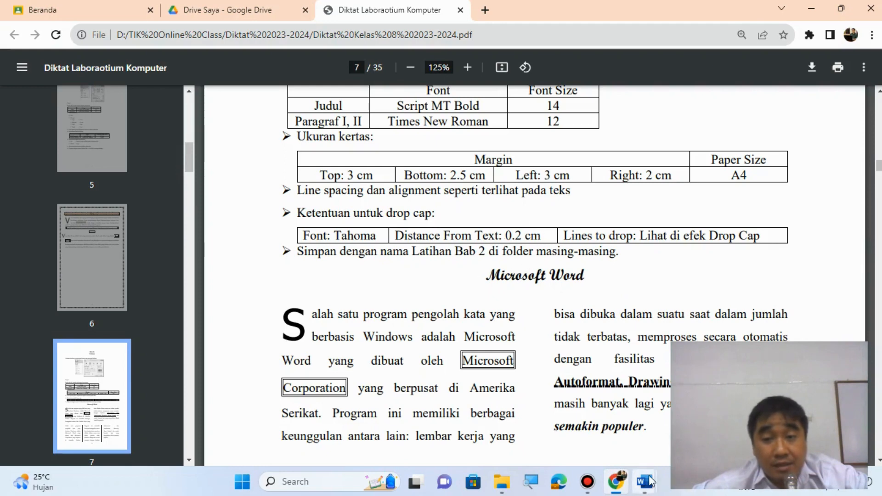
pyautogui.moveTo(652, 480)
pyautogui.click(666, 407)
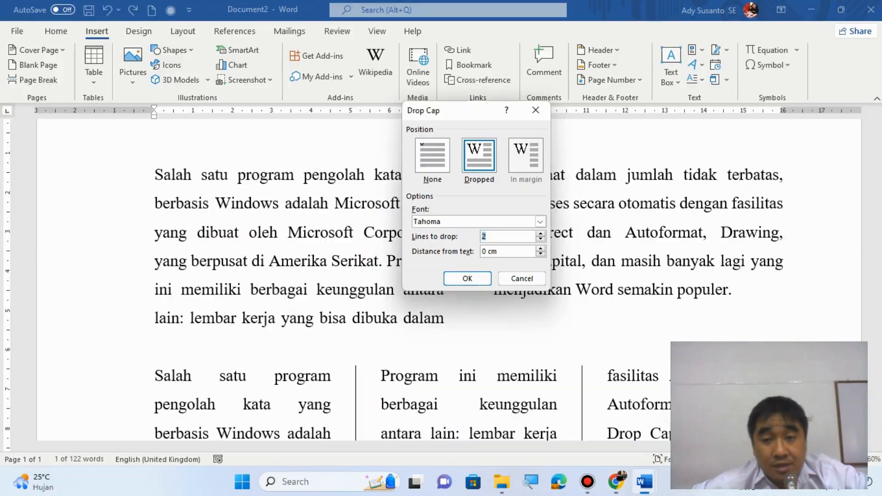
# Set the drop cap's distance from text to 0.2 cm and apply it to the first body paragraph.
pyautogui.click(541, 249)
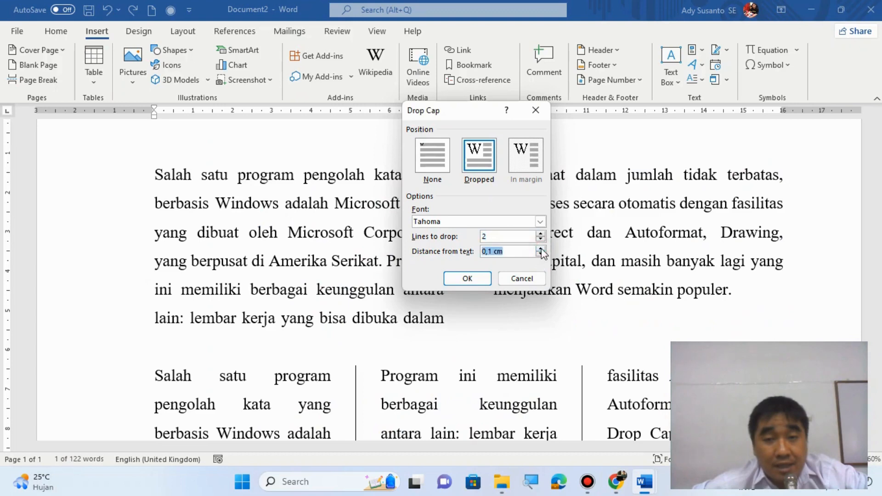
pyautogui.click(541, 249)
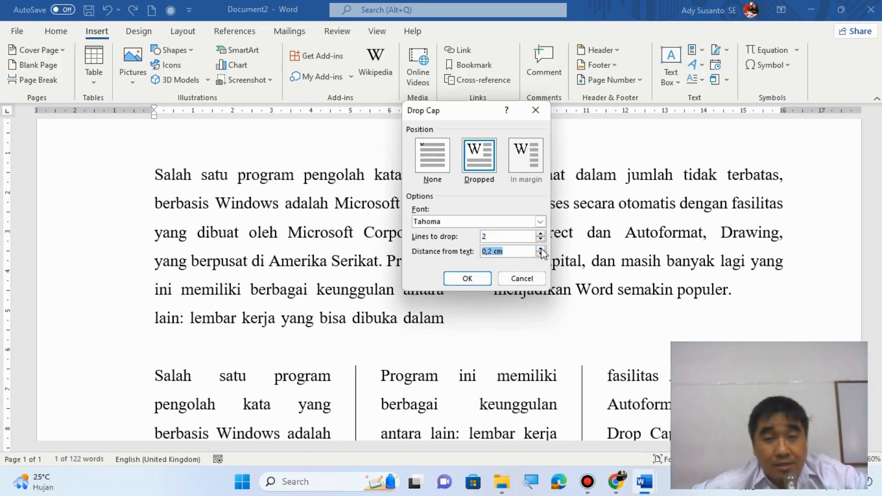
pyautogui.click(467, 279)
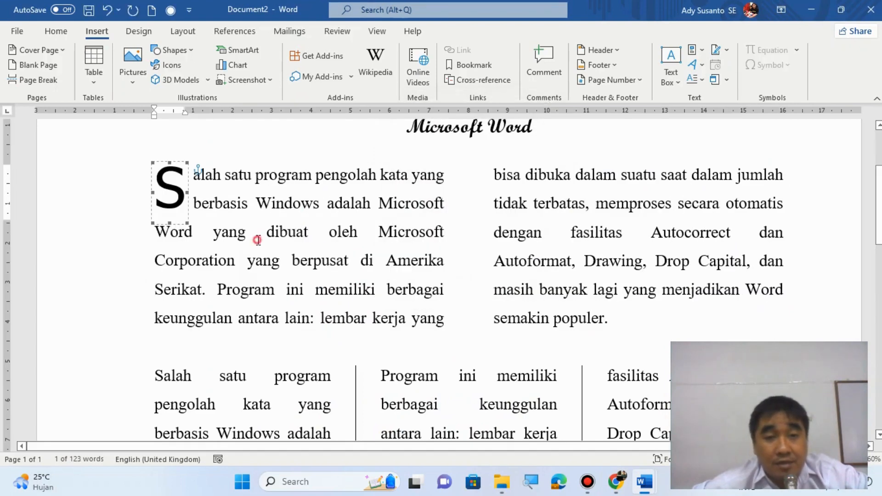
pyautogui.click(257, 240)
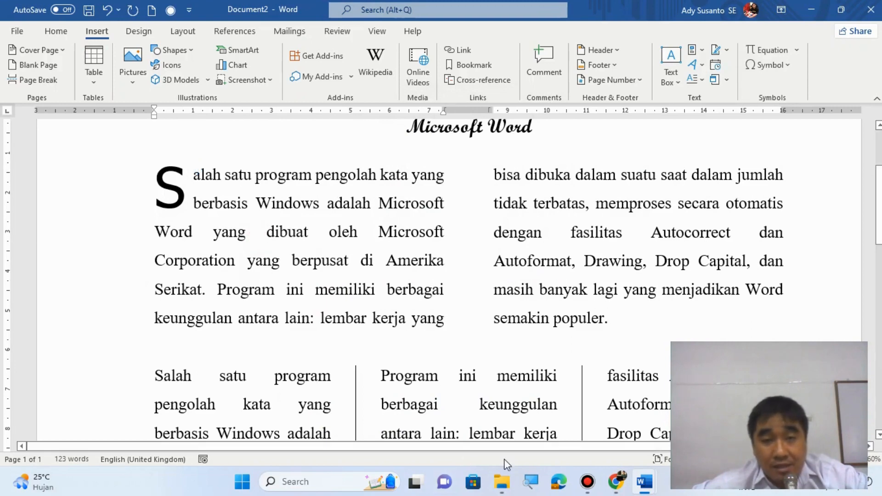
# Check the handout's text effects and choose a double-line box border for the words "Microsoft Corporation" in the first body paragraph.
pyautogui.click(615, 481)
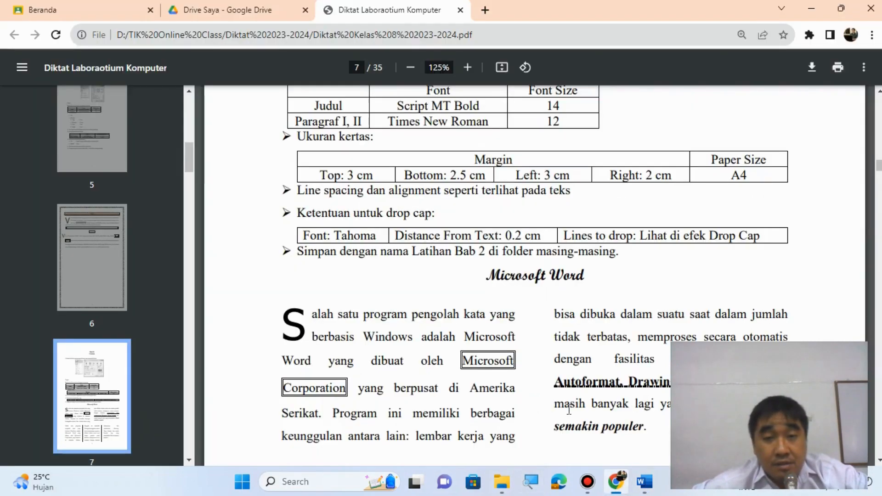
pyautogui.scroll(-1, 448, 395)
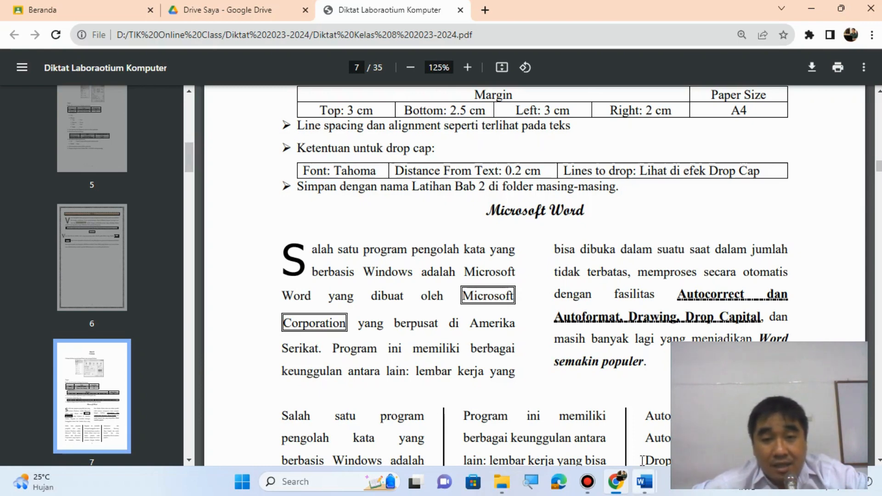
pyautogui.moveTo(646, 483)
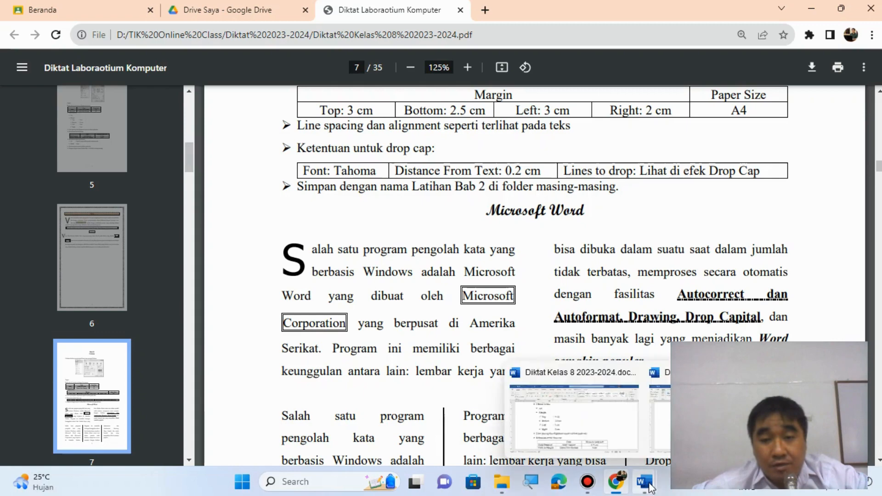
pyautogui.click(584, 410)
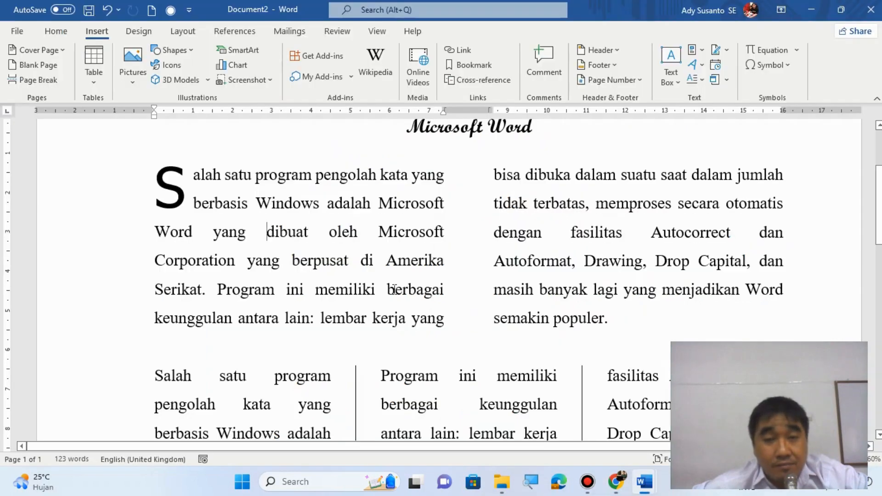
pyautogui.moveTo(393, 249); pyautogui.dragTo(234, 269)
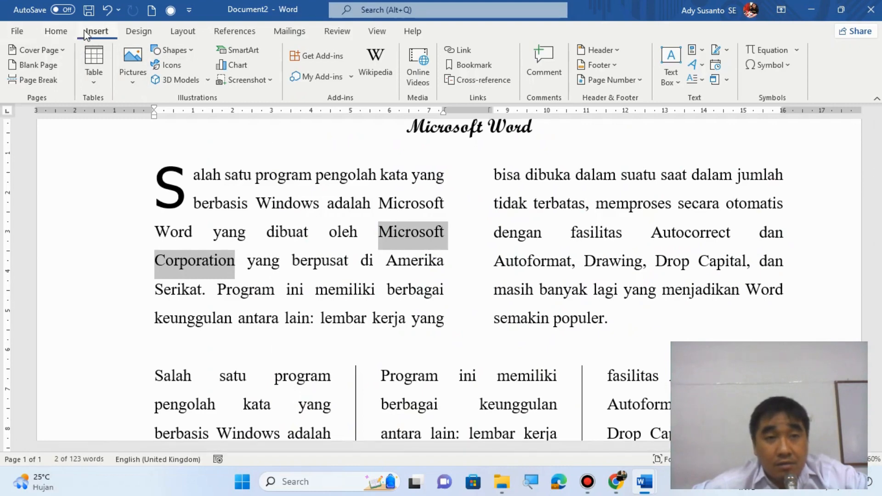
pyautogui.click(55, 32)
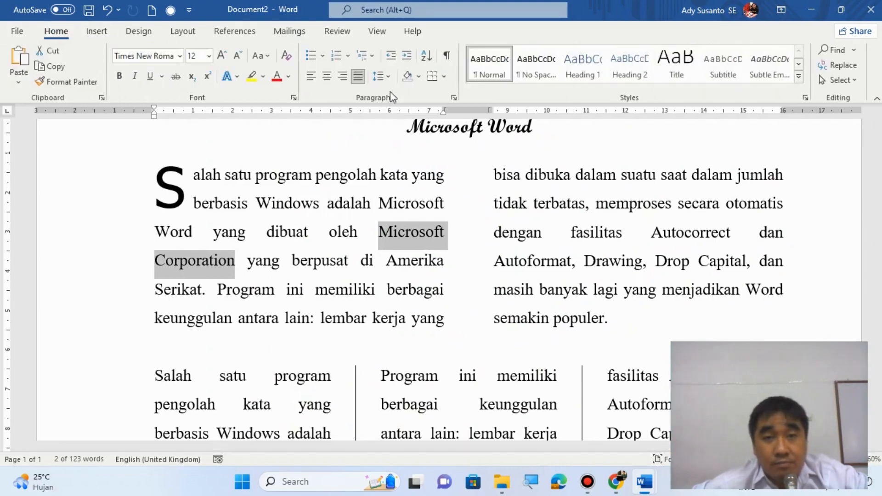
pyautogui.click(444, 77)
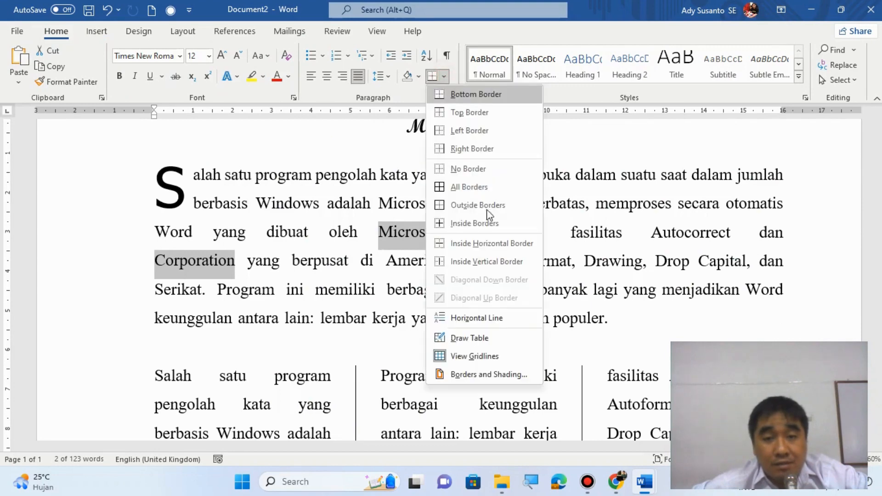
pyautogui.click(492, 376)
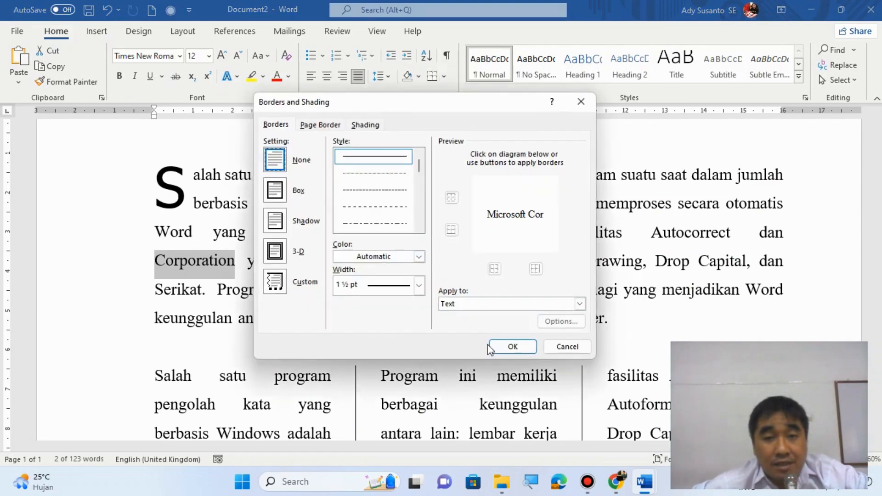
pyautogui.click(275, 191)
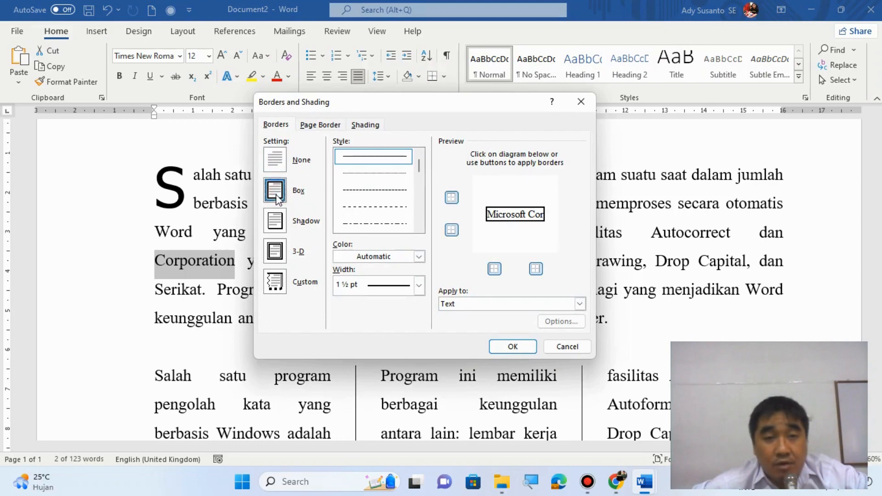
pyautogui.click(420, 228)
pyautogui.click(419, 228)
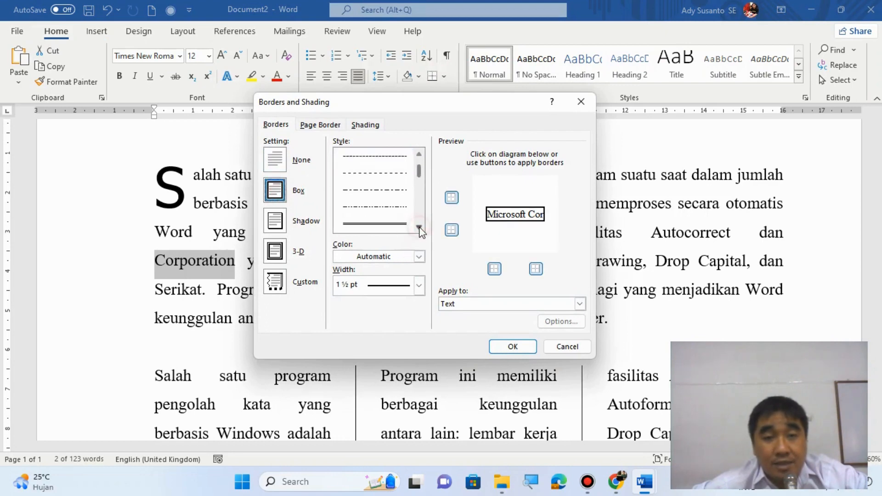
pyautogui.click(403, 224)
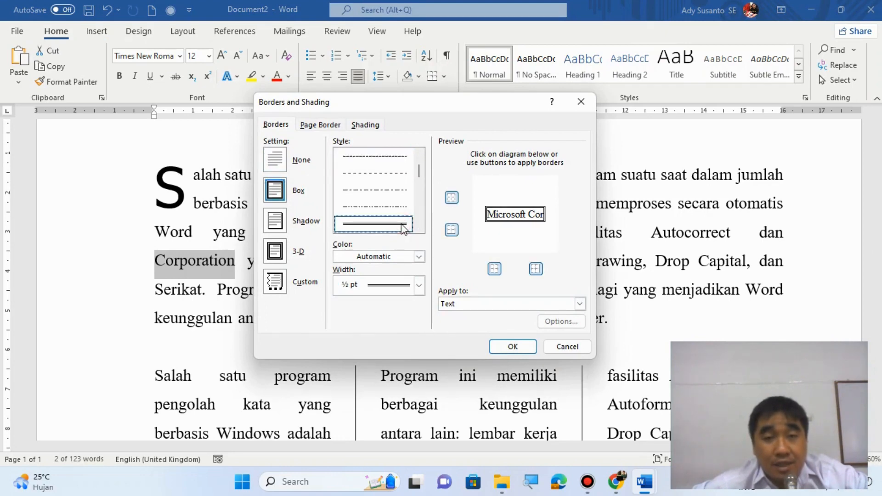
# Set the color of the double-line box border around "Microsoft Corporation" to a custom light red.
pyautogui.click(418, 256)
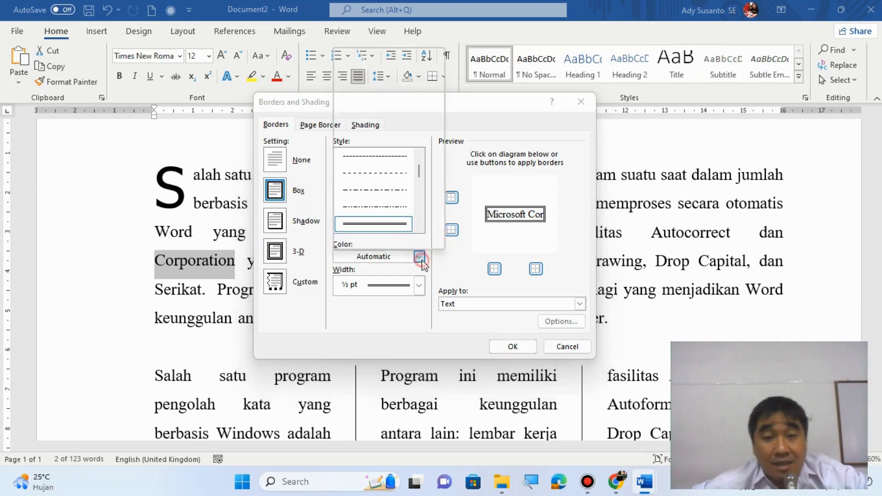
pyautogui.click(396, 238)
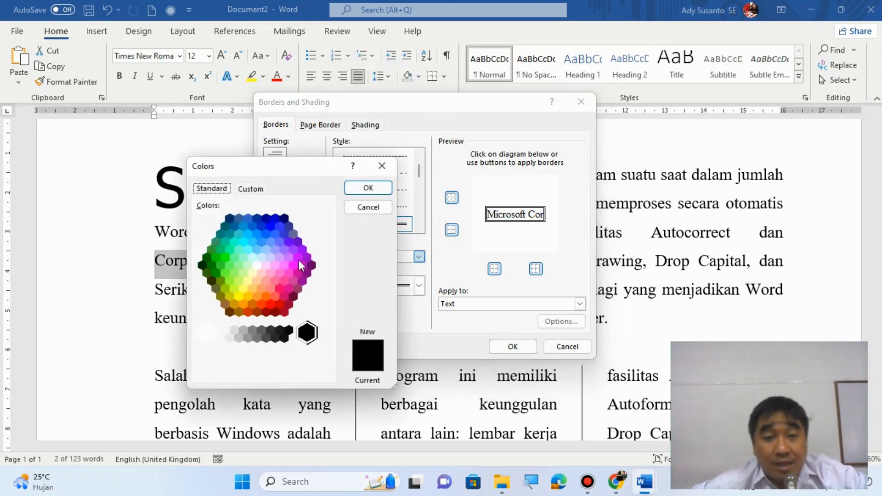
pyautogui.click(276, 297)
pyautogui.click(365, 191)
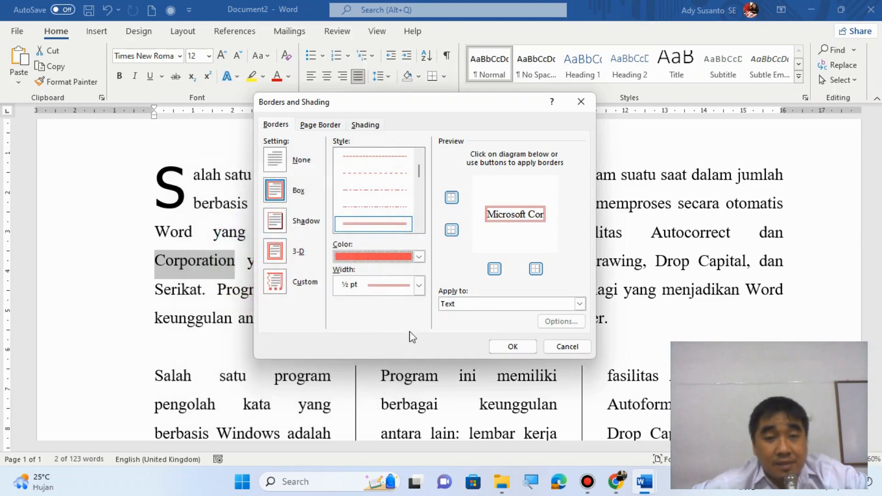
# Compare the border thickness with the PDF handout, keep the ½ pt width, and apply the border to "Microsoft Corporation".
pyautogui.click(411, 290)
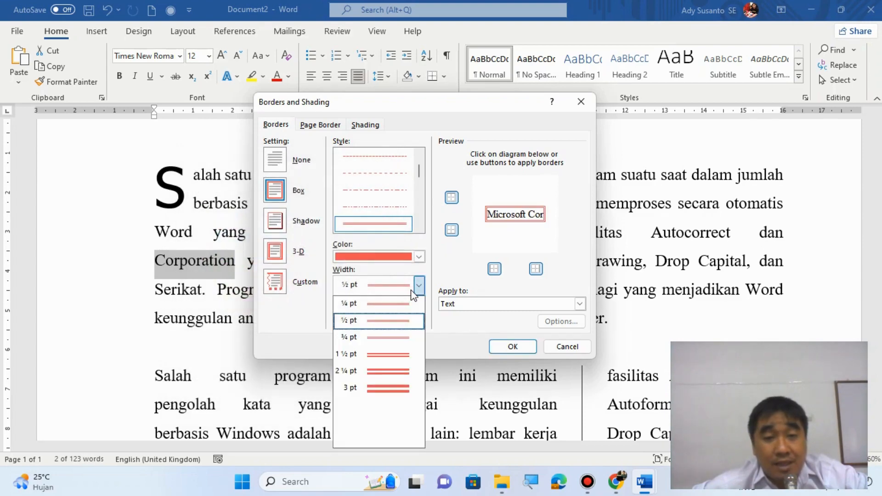
pyautogui.click(617, 482)
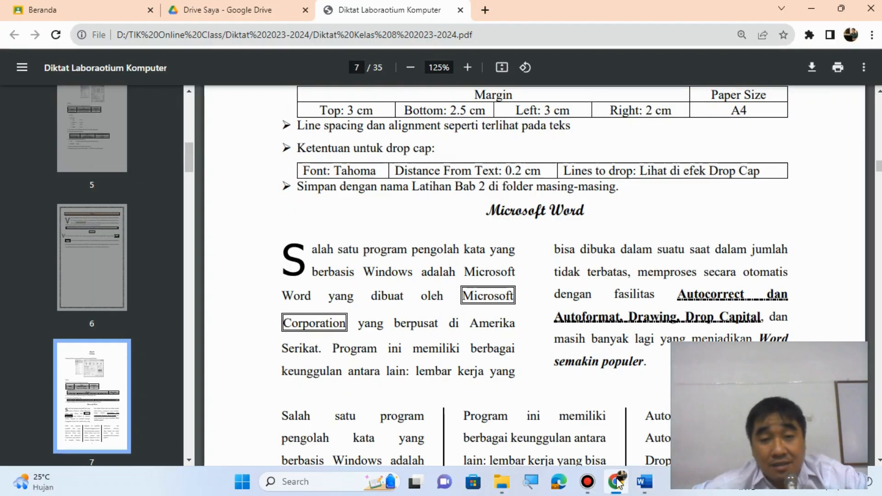
pyautogui.click(645, 486)
pyautogui.click(694, 418)
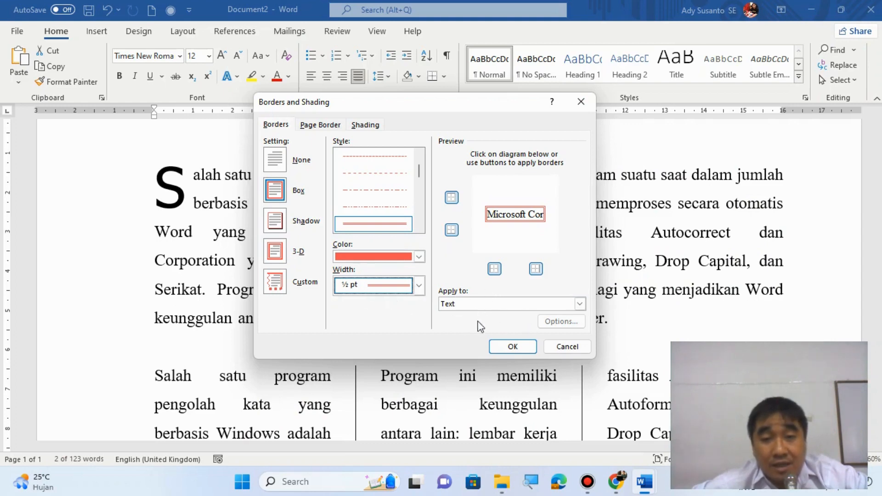
pyautogui.click(512, 347)
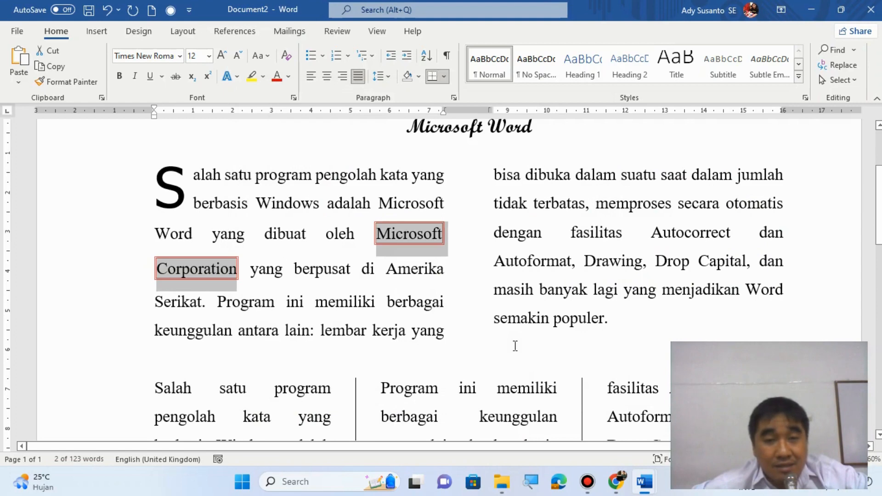
pyautogui.doubleClick(480, 315)
pyautogui.moveTo(645, 481)
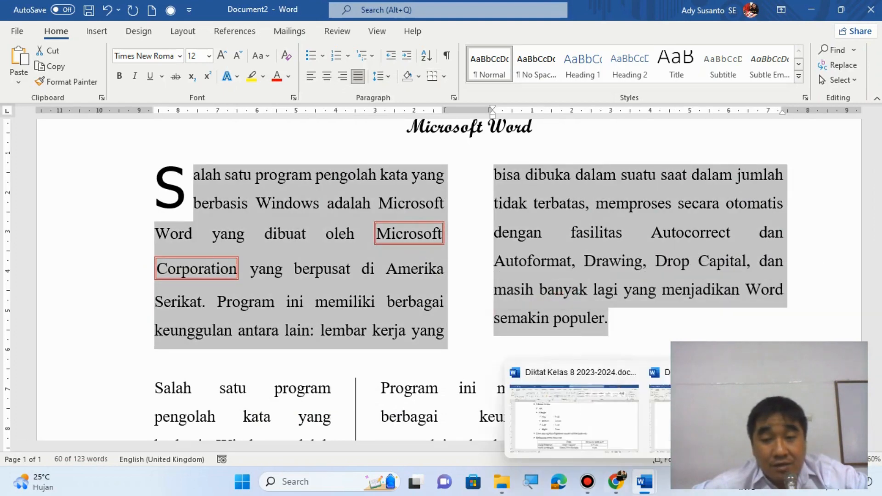
pyautogui.click(743, 315)
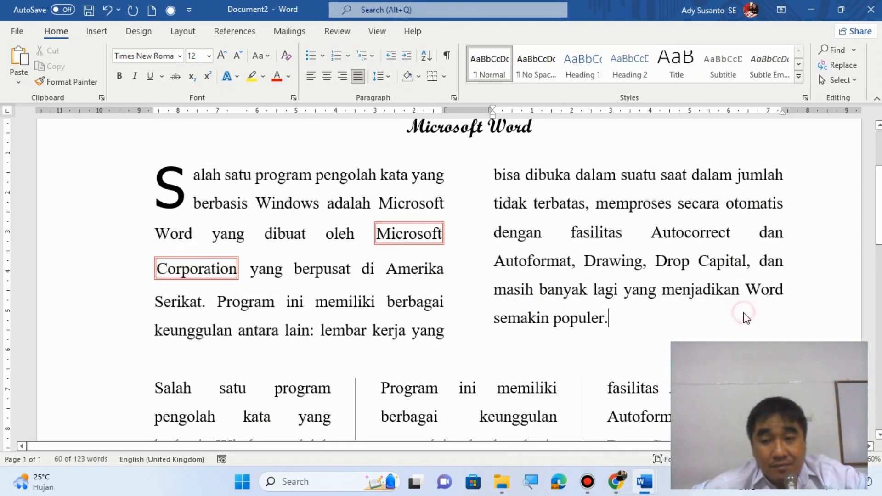
# Check the handout's next text effect and make "Autocorrect dan Autoformat, Drawing, Drop Capital" bold in the first body paragraph.
pyautogui.click(622, 486)
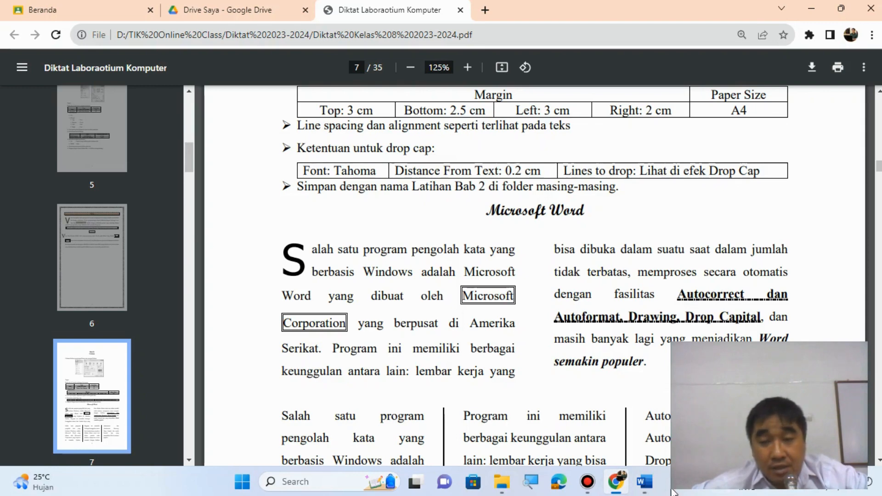
pyautogui.moveTo(650, 476)
pyautogui.click(674, 413)
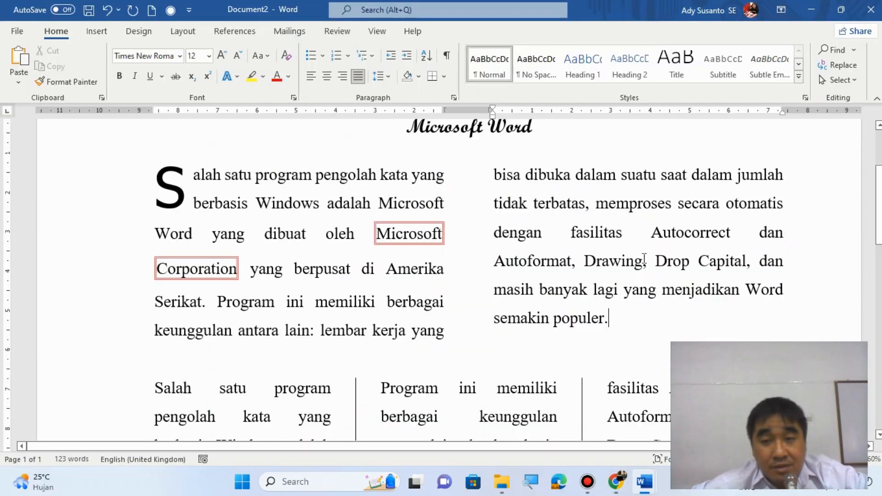
pyautogui.moveTo(651, 232); pyautogui.dragTo(732, 266)
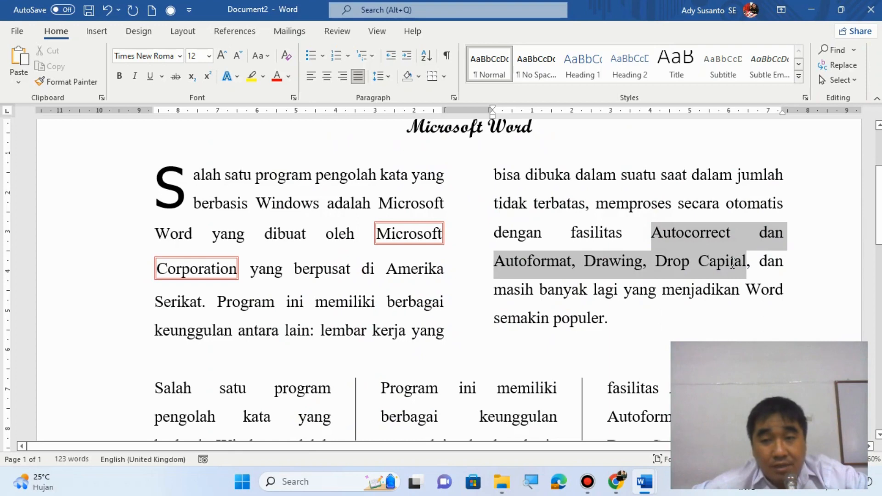
pyautogui.click(731, 264)
pyautogui.moveTo(651, 232); pyautogui.dragTo(738, 258)
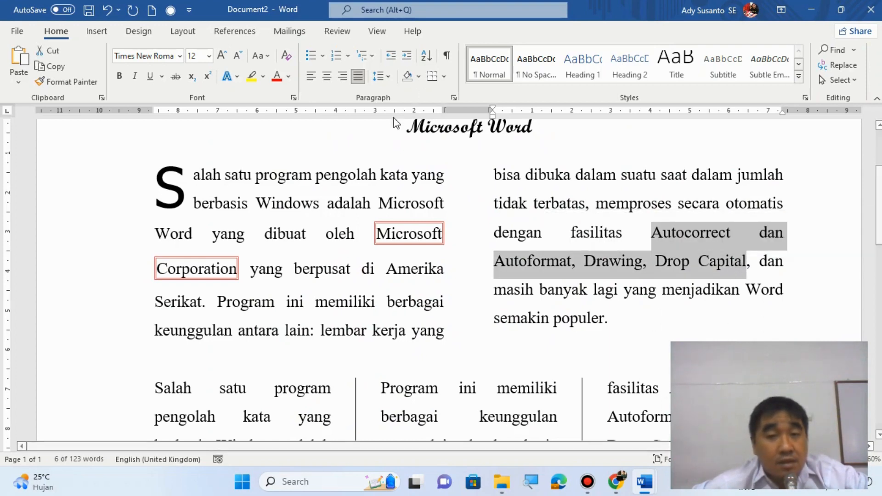
pyautogui.click(124, 76)
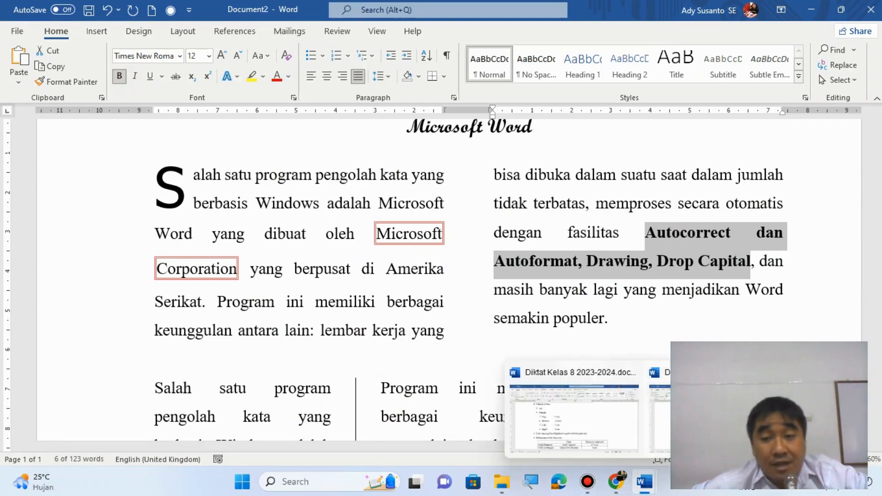
# Enlarge the PDF handout to 175% and examine the underline style of "Autocorrect dan Autoformat, Drawing, Drop Capital".
pyautogui.click(615, 481)
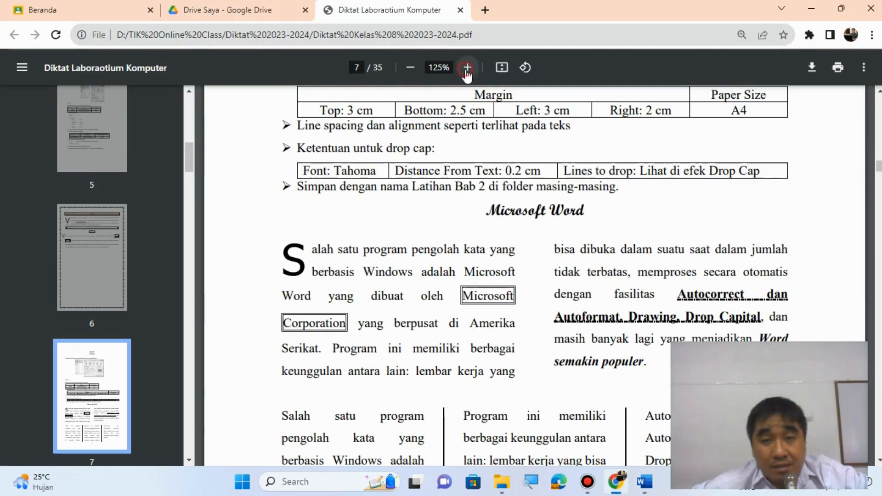
pyautogui.click(467, 68)
pyautogui.click(467, 68)
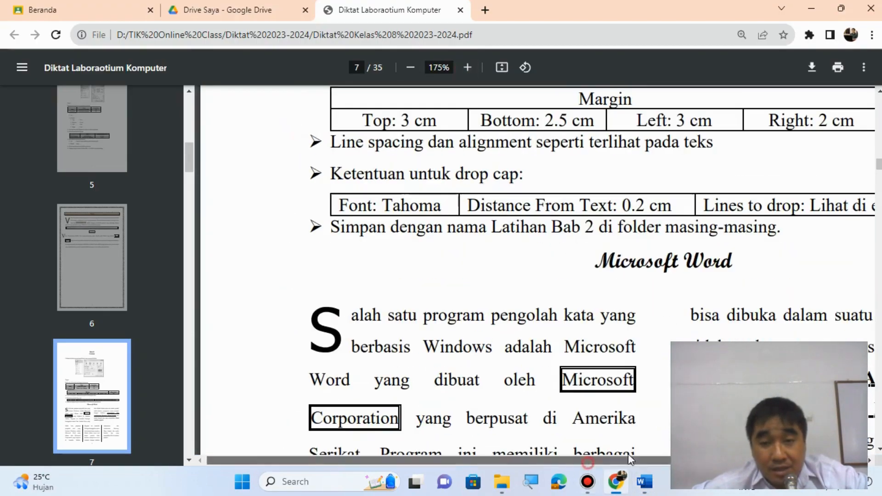
pyautogui.moveTo(627, 460); pyautogui.dragTo(809, 460)
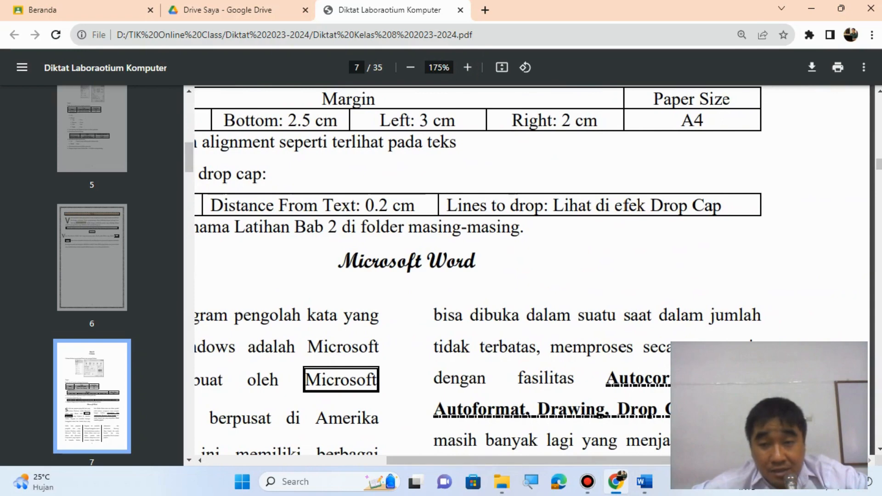
pyautogui.scroll(-1, 477, 275)
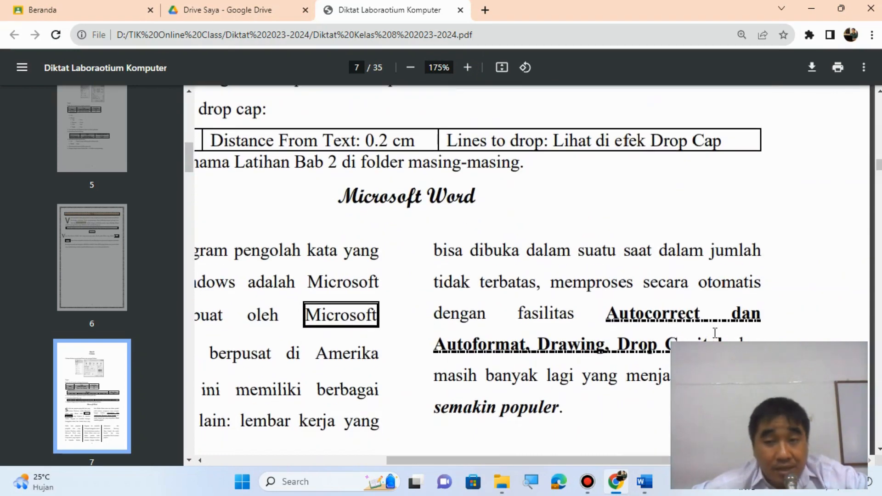
pyautogui.moveTo(644, 481)
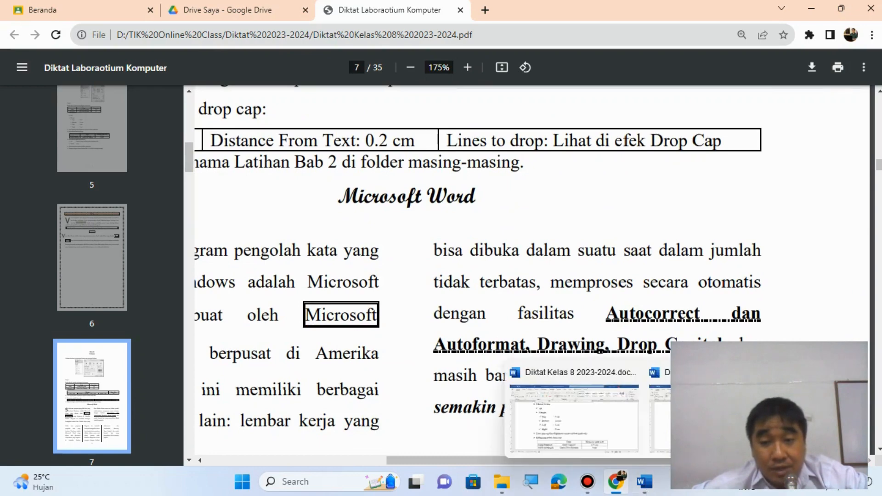
pyautogui.click(712, 418)
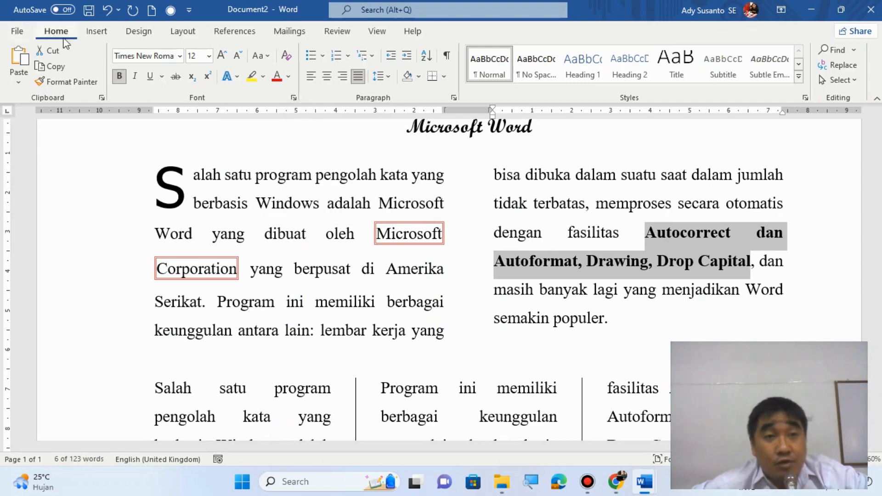
# Choose a thick dot-dash underline style in the font settings for "Autocorrect dan Autoformat, Drawing, Drop Capital".
pyautogui.click(295, 96)
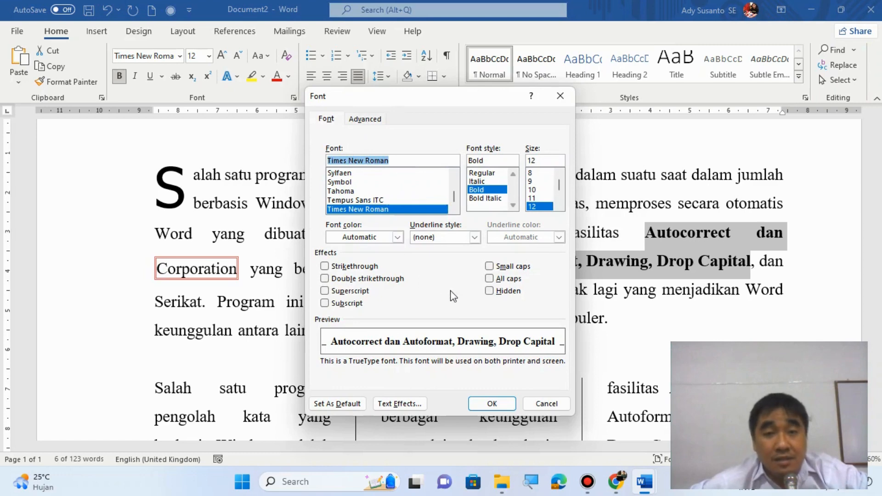
pyautogui.click(445, 238)
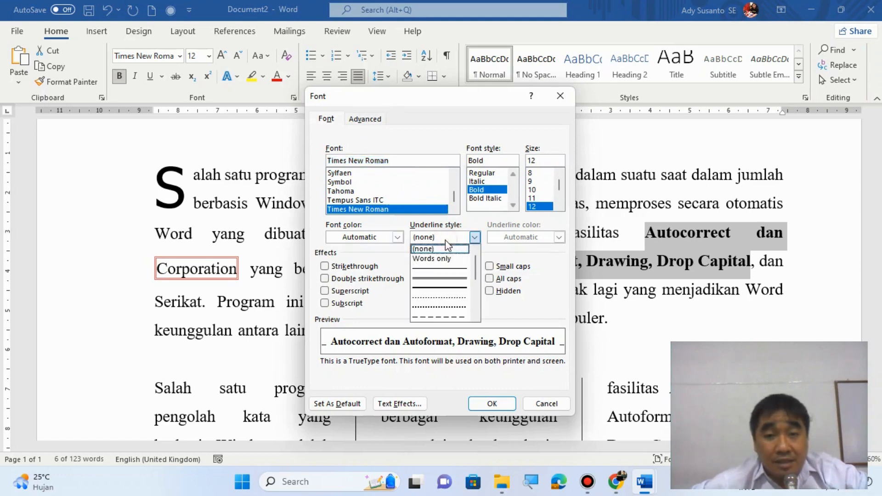
pyautogui.click(474, 317)
pyautogui.click(474, 317)
pyautogui.click(475, 317)
pyautogui.click(474, 317)
pyautogui.click(475, 317)
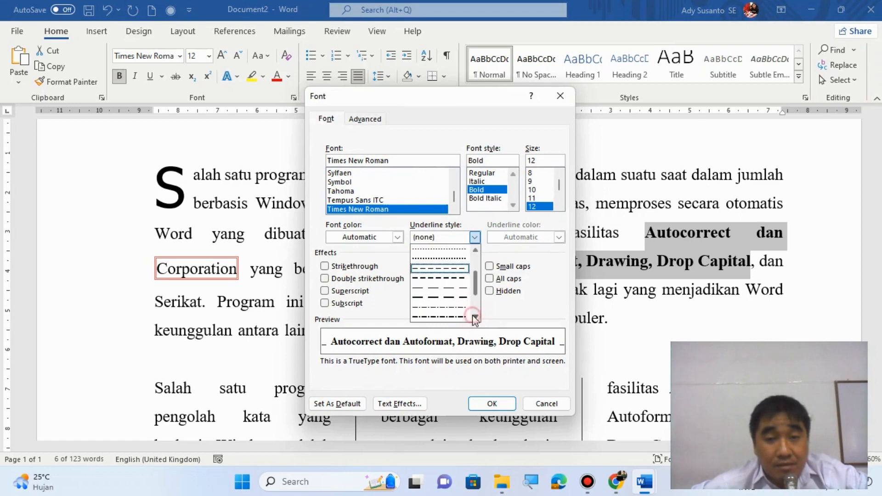
pyautogui.click(448, 317)
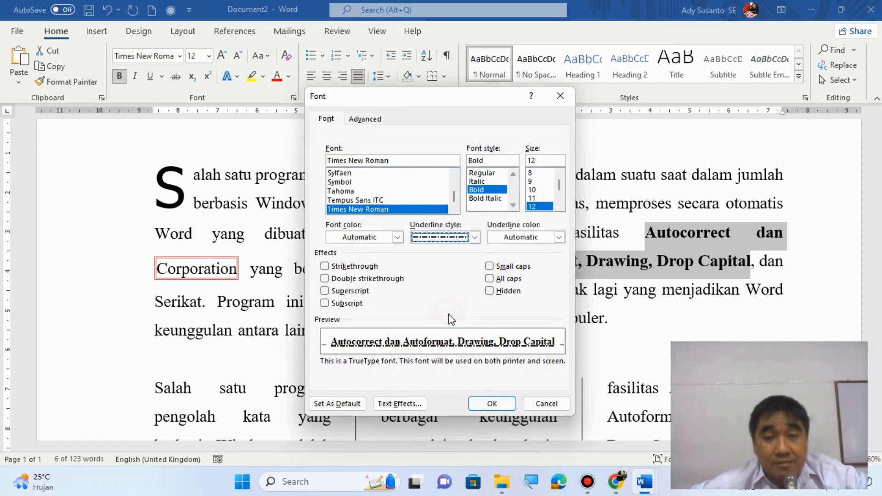
# Set the underline color to a custom bright green and apply the font settings to the bold words.
pyautogui.click(525, 242)
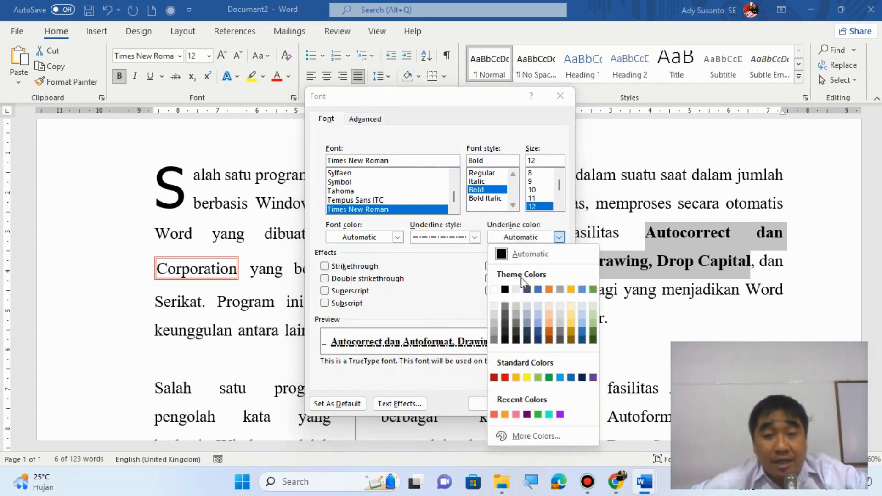
pyautogui.click(529, 434)
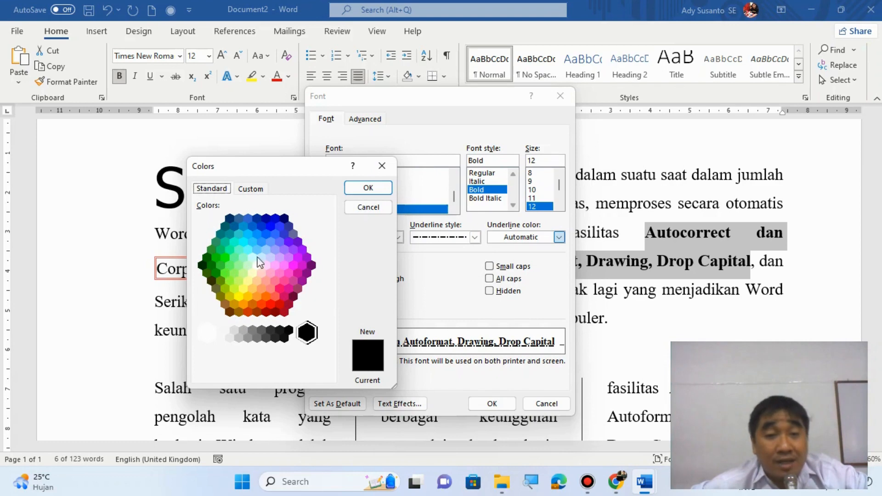
pyautogui.click(226, 254)
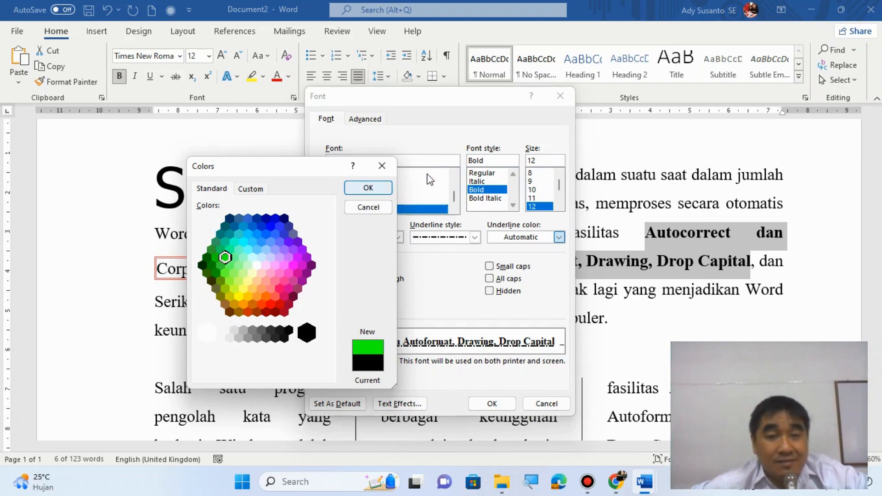
pyautogui.click(368, 187)
pyautogui.click(491, 403)
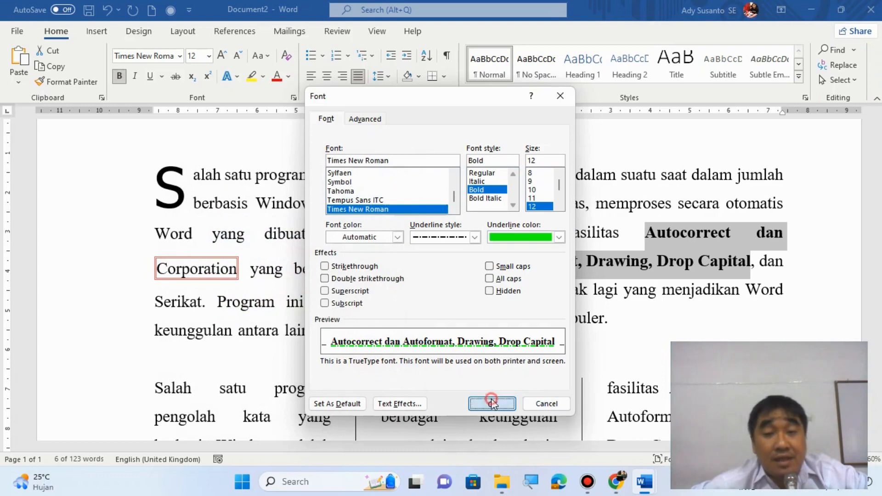
pyautogui.click(692, 319)
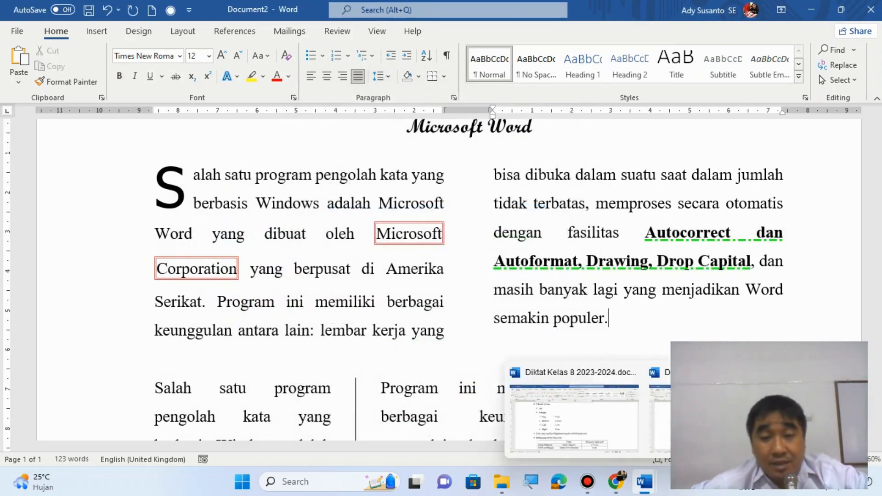
# Check the handout's closing words and make "Word semakin populer" bold and italic at the end of the first body paragraph.
pyautogui.click(615, 482)
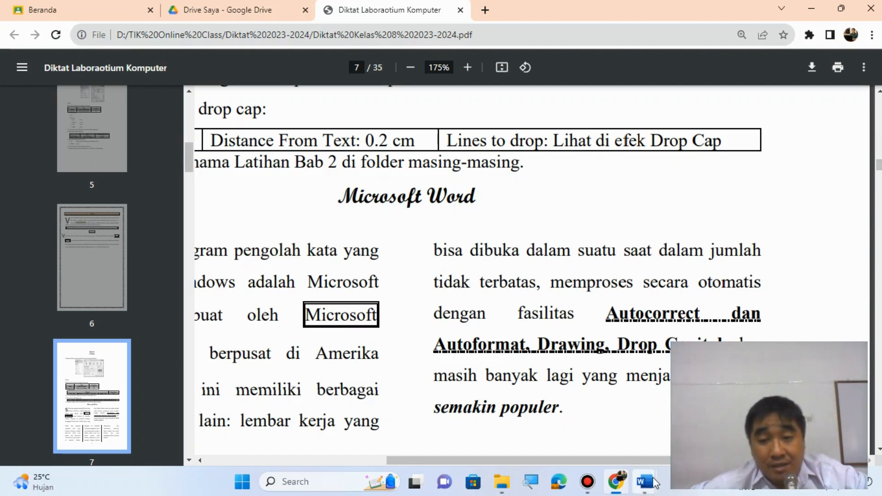
pyautogui.click(645, 482)
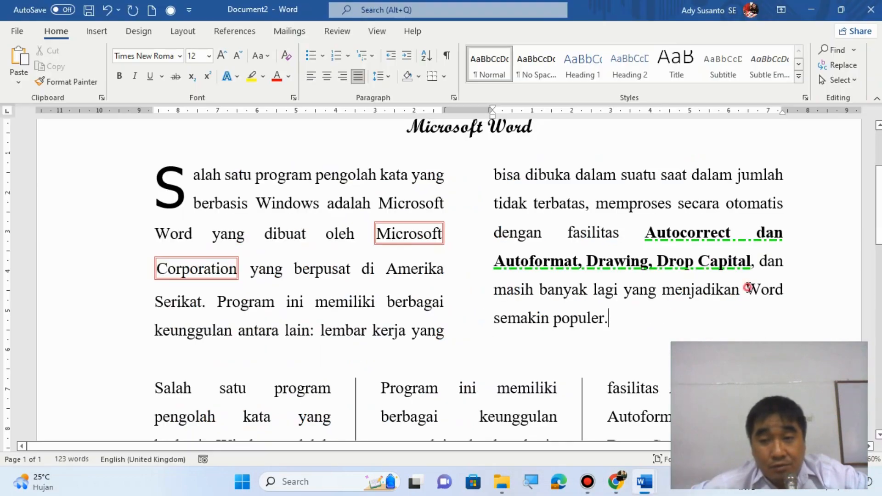
pyautogui.moveTo(748, 288); pyautogui.dragTo(604, 322)
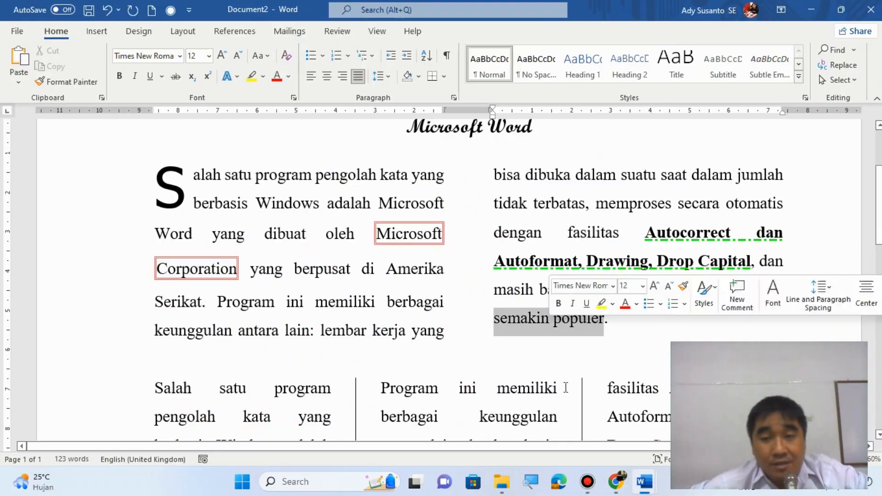
pyautogui.click(120, 77)
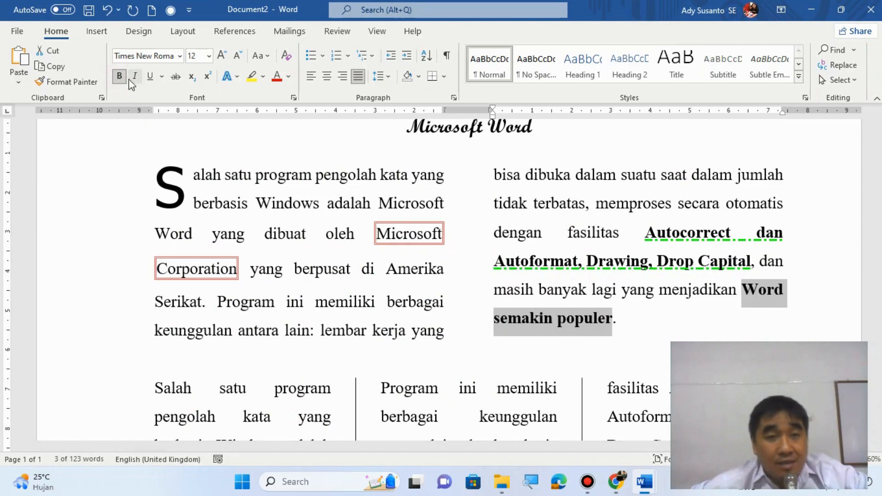
pyautogui.click(133, 79)
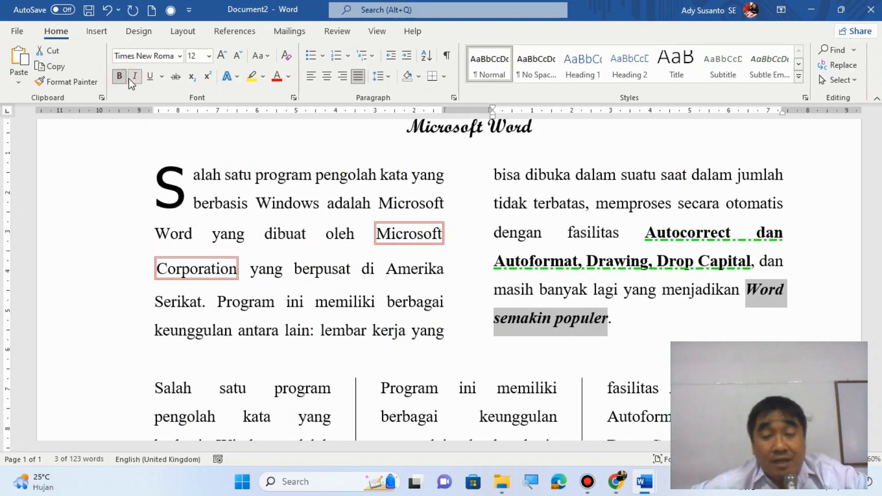
pyautogui.click(657, 324)
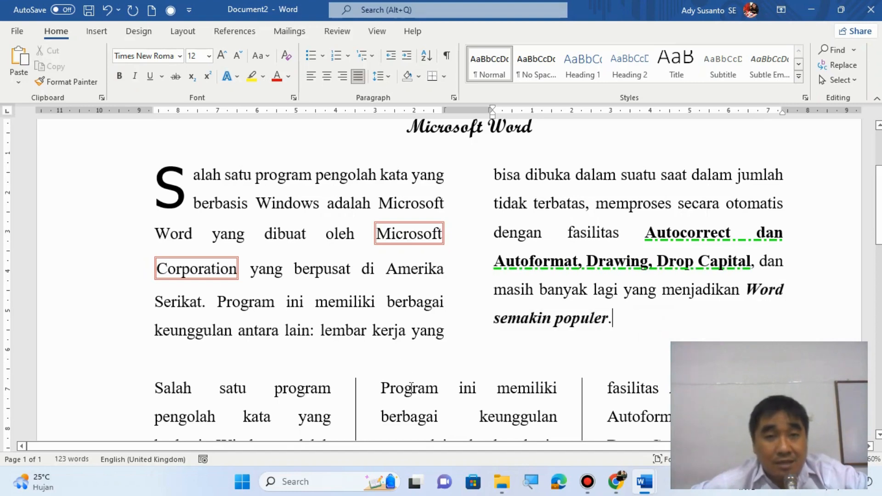
# Switch to the PDF handout in Chrome, reduce its zoom to 125%, and compare the exercise layout with the finished document.
pyautogui.scroll(1, 411, 387)
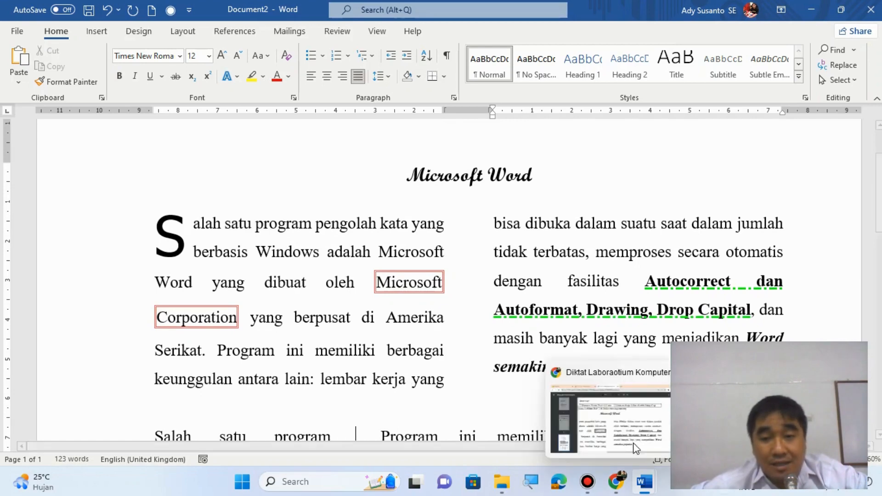
pyautogui.click(616, 486)
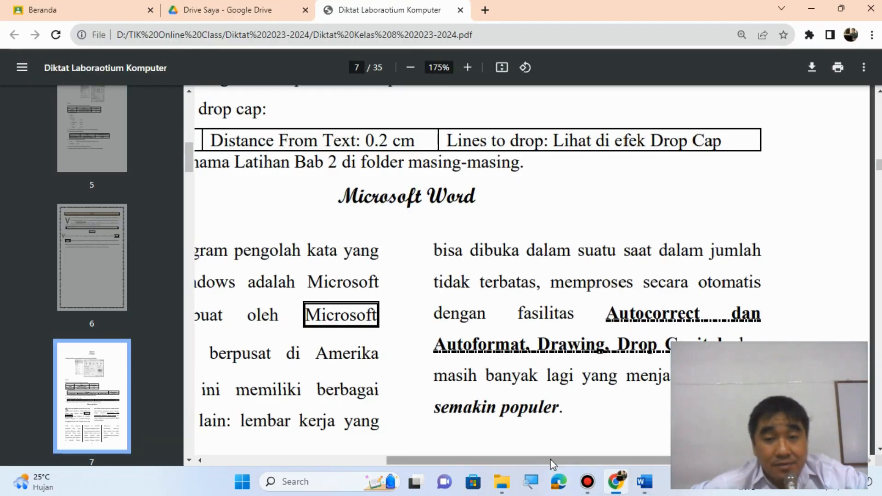
pyautogui.moveTo(550, 460); pyautogui.dragTo(418, 464)
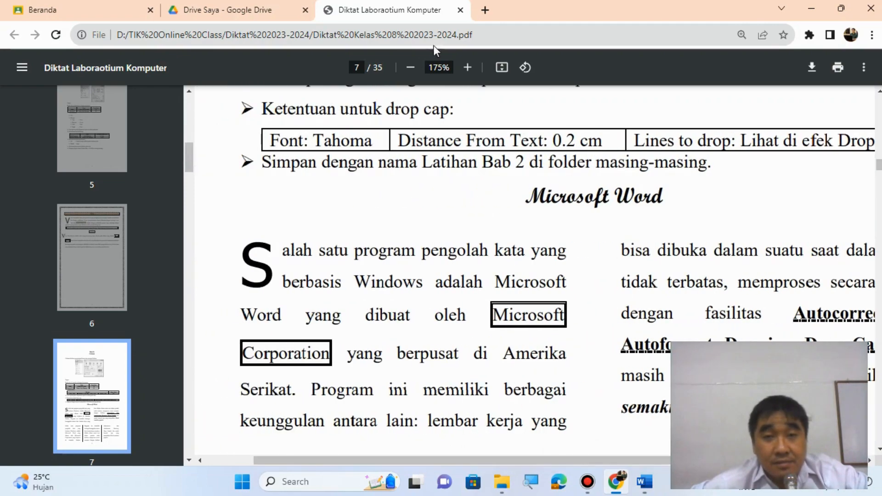
pyautogui.click(410, 67)
pyautogui.click(410, 68)
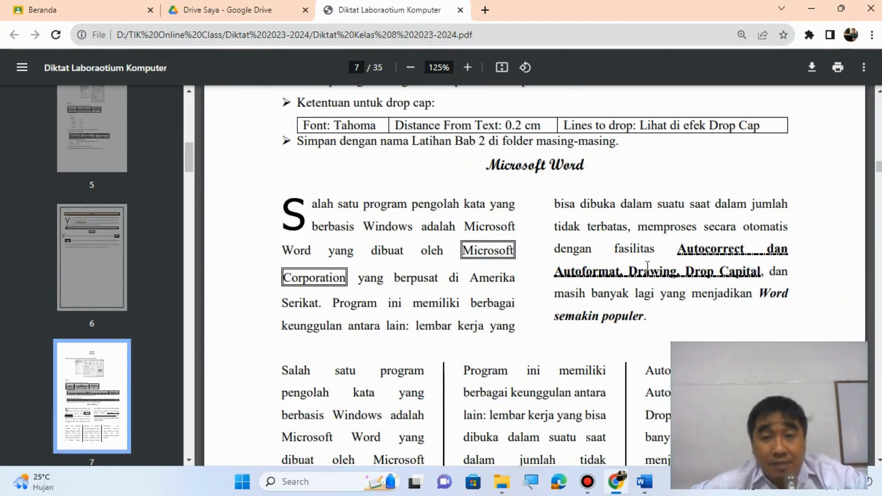
# Return to Word and start saving the new document to a location on This PC.
pyautogui.click(644, 479)
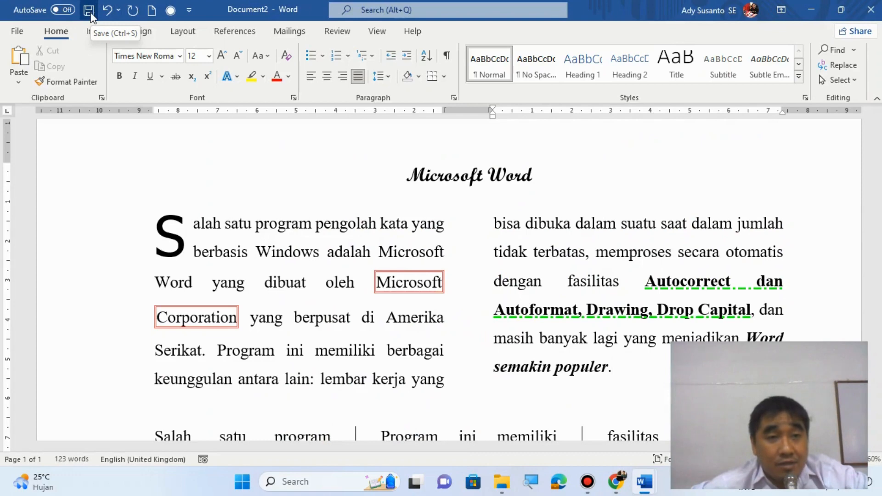
pyautogui.click(89, 11)
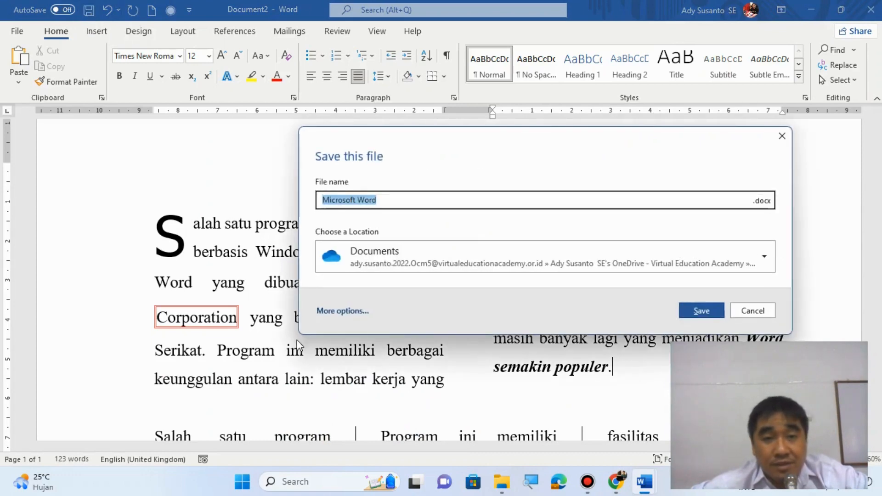
pyautogui.click(353, 311)
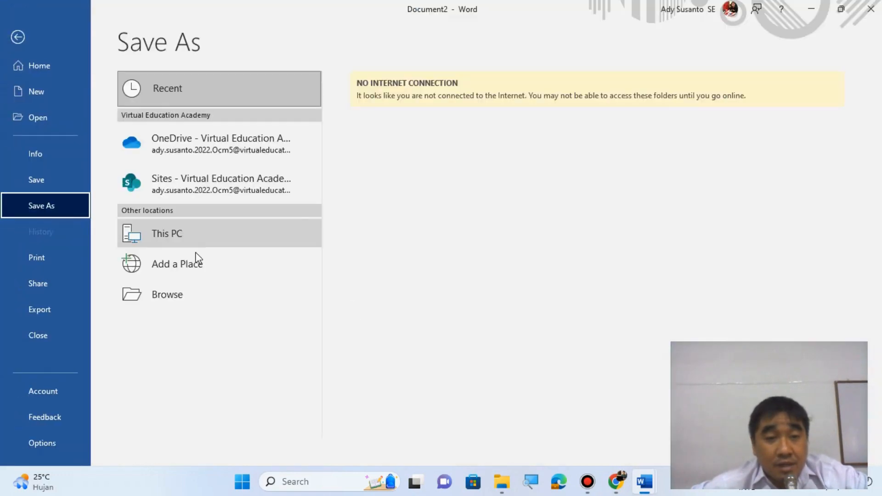
pyautogui.click(196, 244)
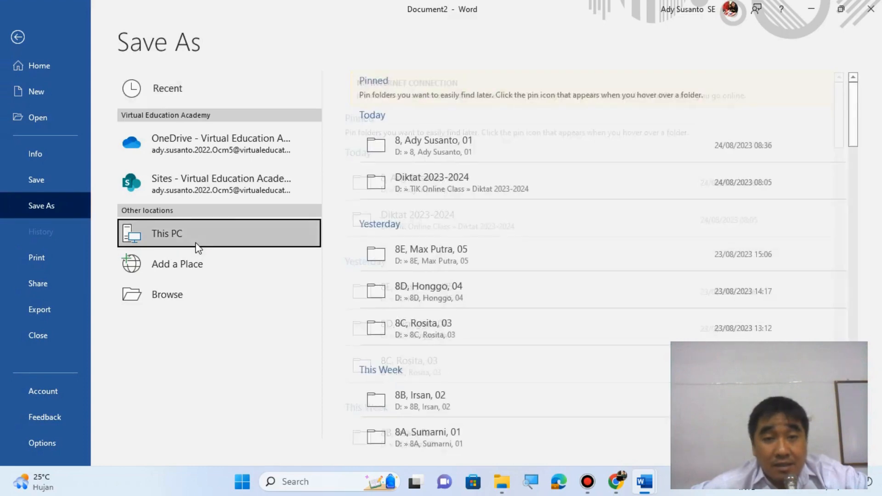
pyautogui.click(197, 243)
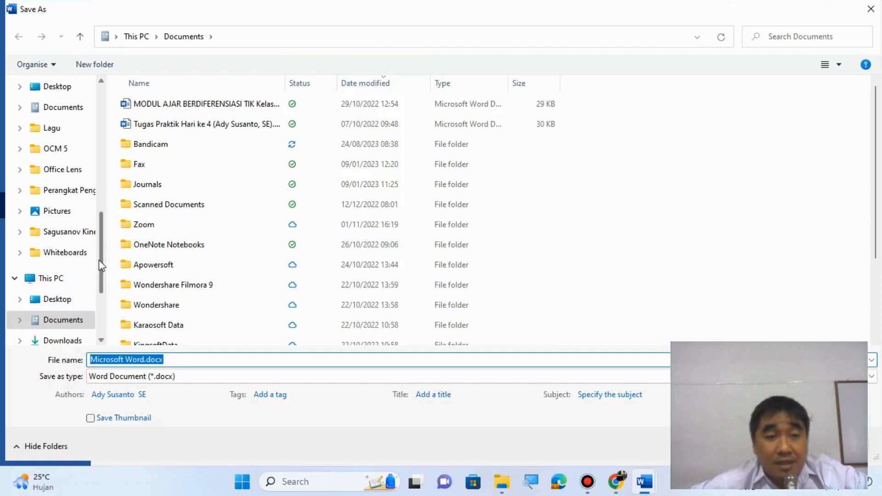
# Choose the class 8 folder with the author's name and number 01 on Data (D:) as the save location.
pyautogui.scroll(-1, 59, 275)
pyautogui.scroll(-1, 59, 284)
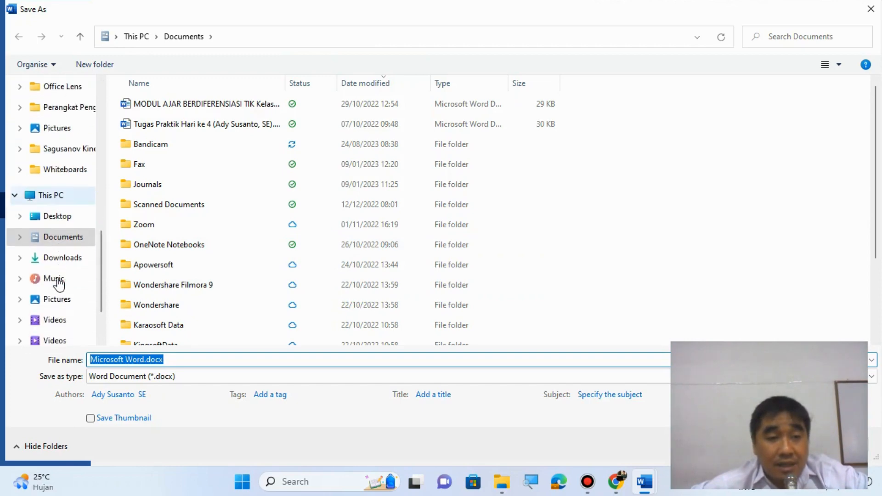
pyautogui.scroll(-1, 59, 284)
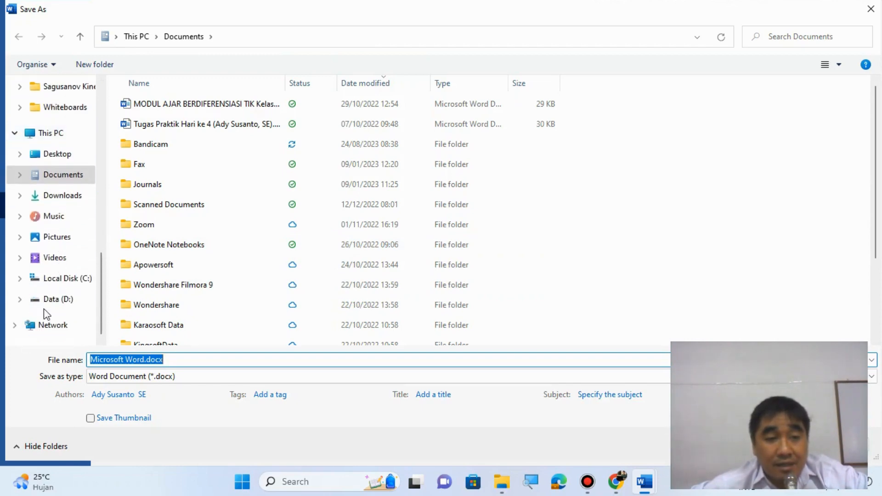
pyautogui.click(51, 303)
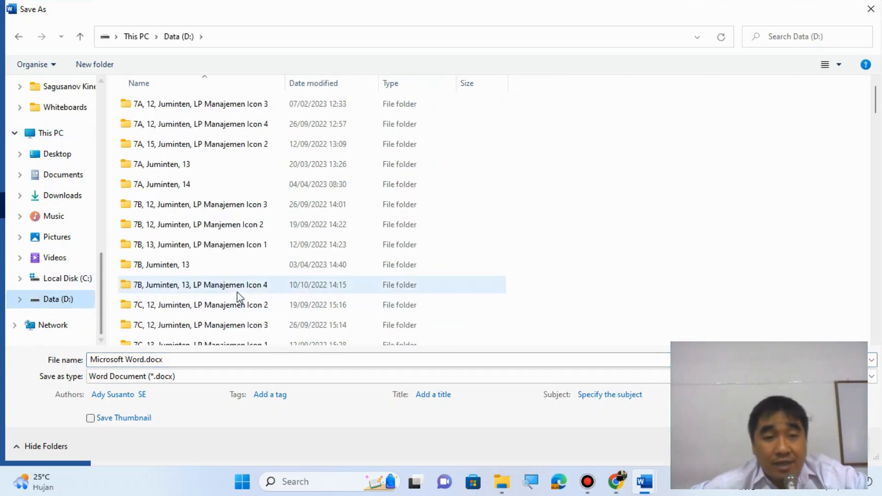
pyautogui.scroll(-4, 237, 297)
pyautogui.scroll(-7, 239, 298)
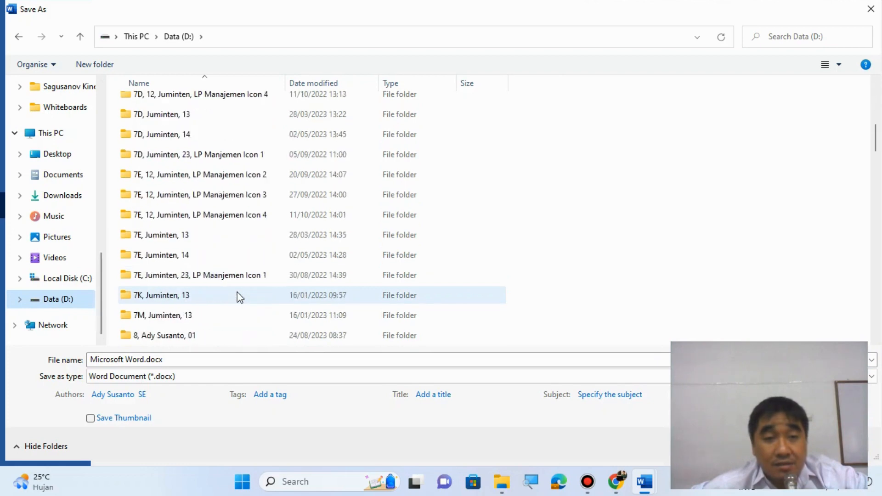
pyautogui.scroll(2, 240, 298)
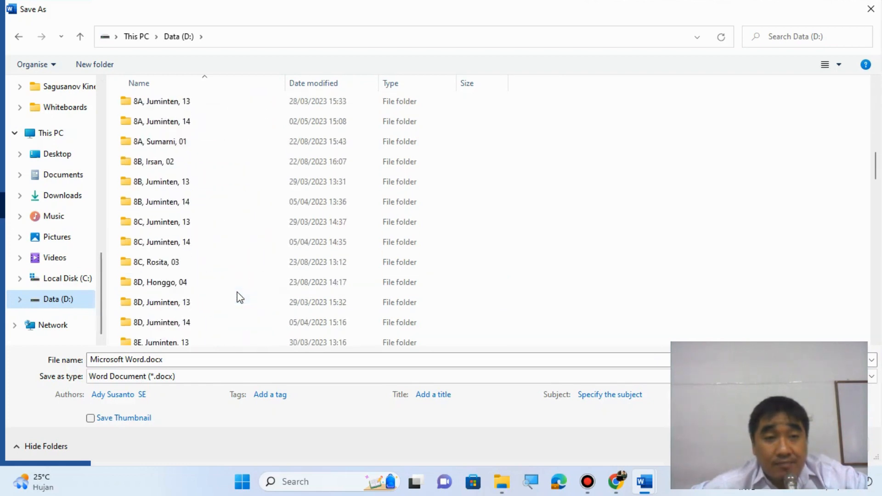
pyautogui.click(185, 146)
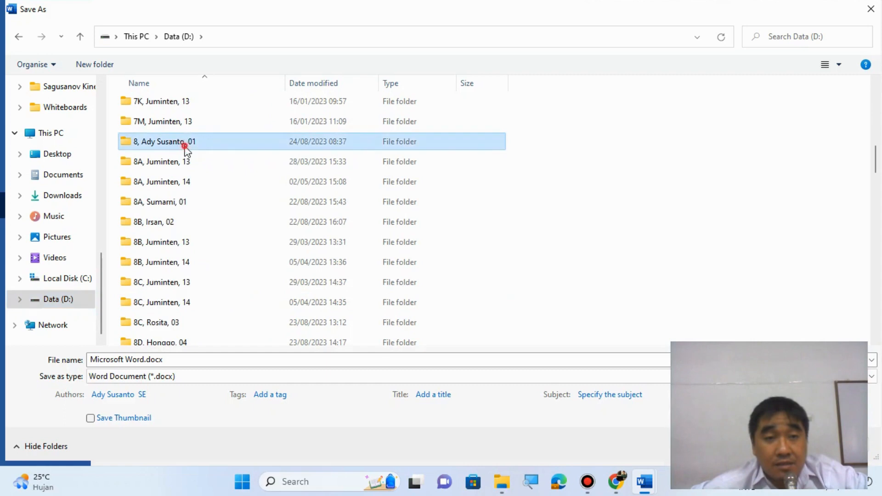
pyautogui.doubleClick(184, 146)
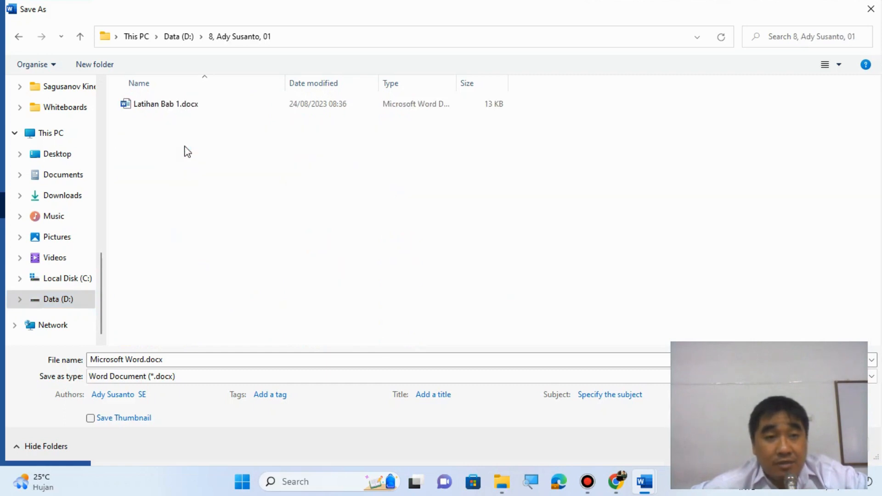
# Name the file "Latihan Bab 2" and save it as a Word document in the chosen folder.
pyautogui.click(179, 360)
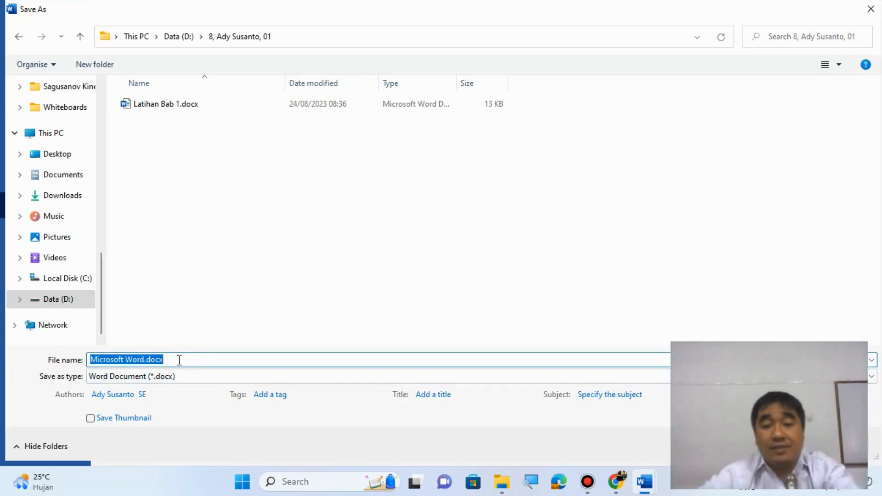
pyautogui.write('Latihan Bab')
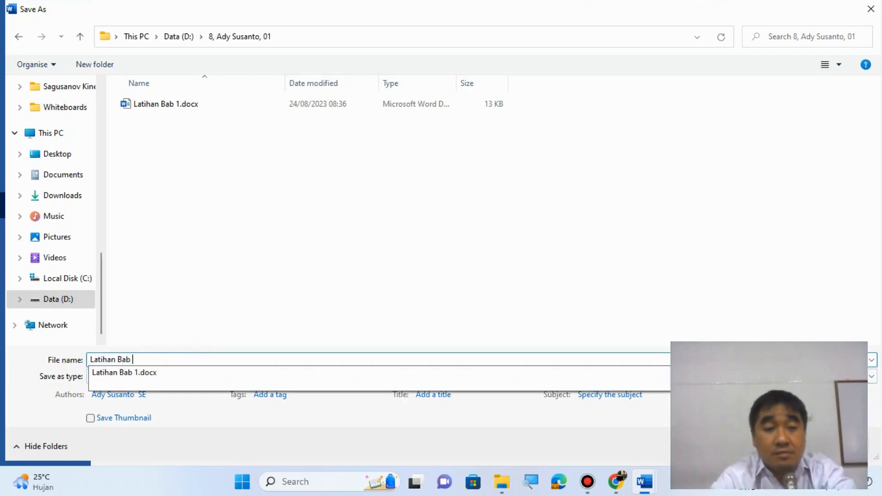
pyautogui.write(' 2')
pyautogui.press('Return')
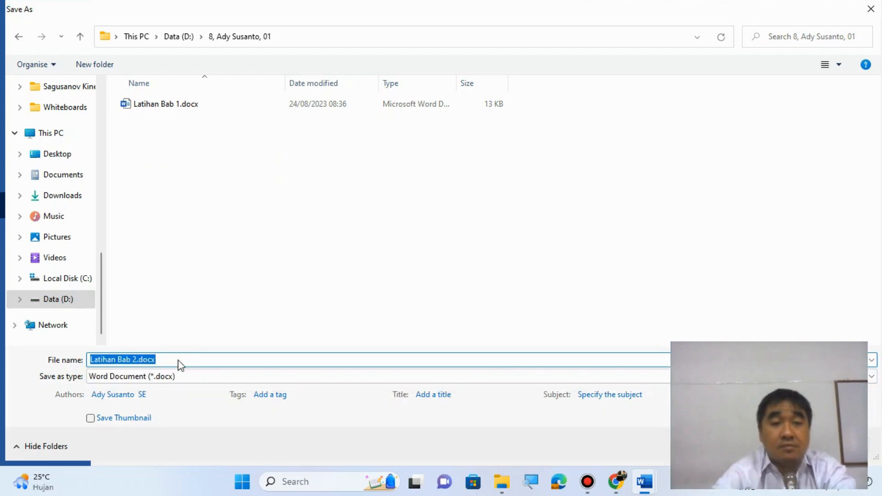